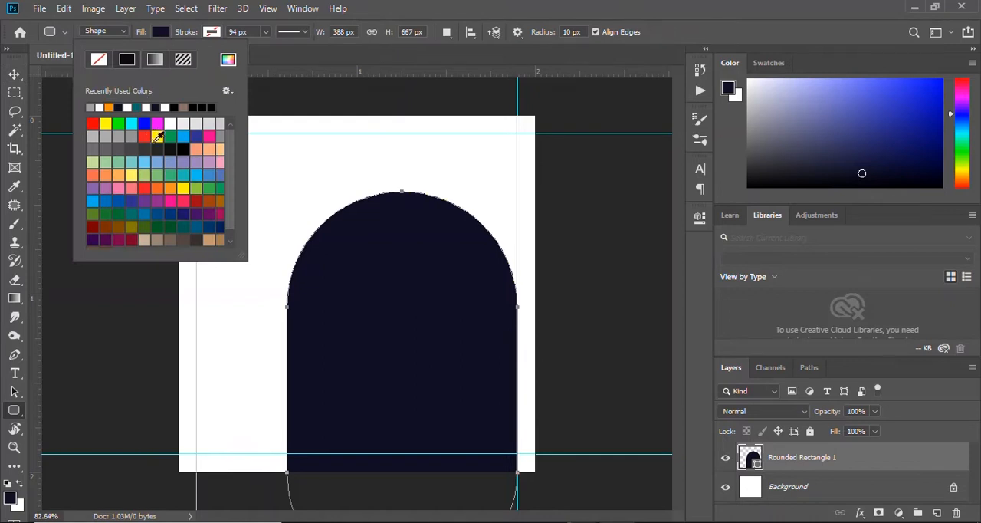
Change the rounded rectangle's fill colour to orange.
left_click(109, 107)
key("Return")
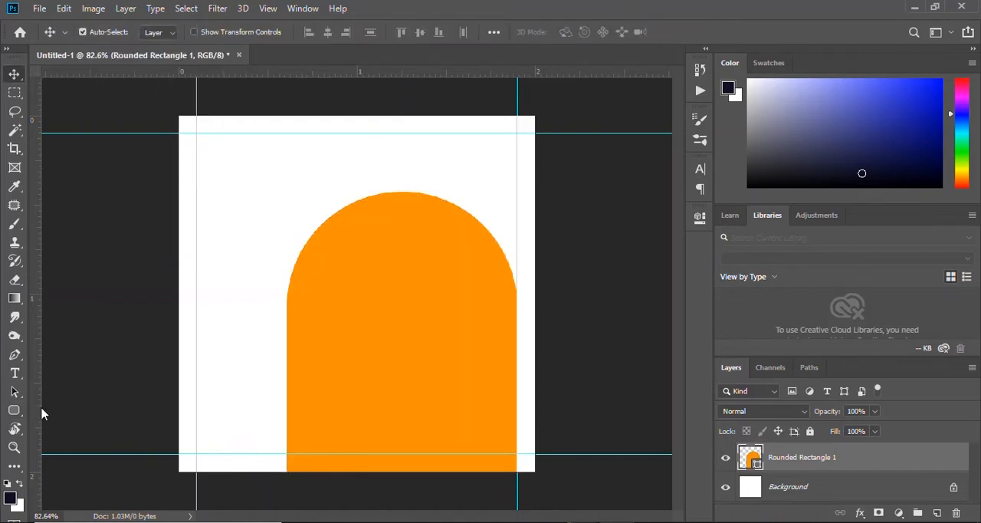
Draw a circle about 319 px across inside the orange arch with the Ellipse tool and fill it with grey.
right_click(20, 413)
left_click(74, 438)
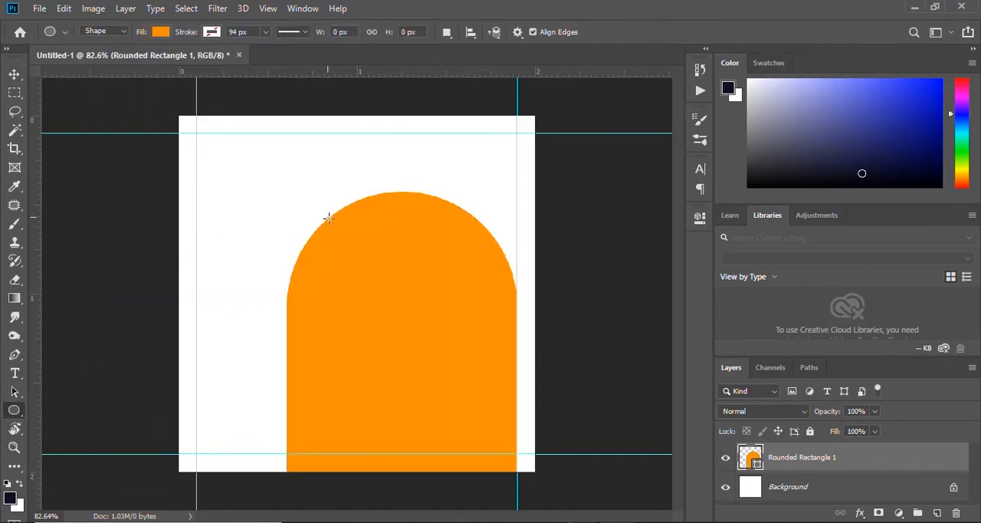
left_click_drag(328, 219, 516, 406)
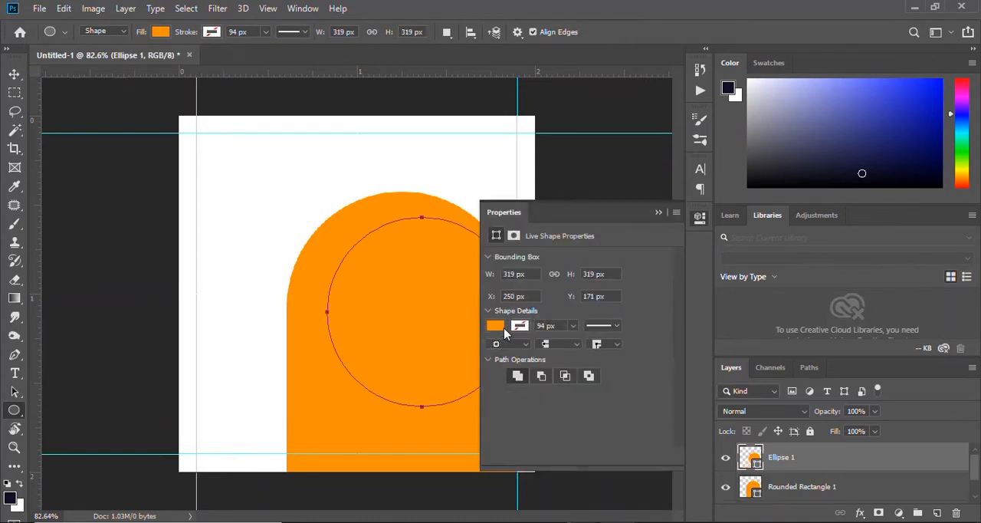
left_click(496, 326)
left_click(506, 369)
left_click(659, 213)
key("Return")
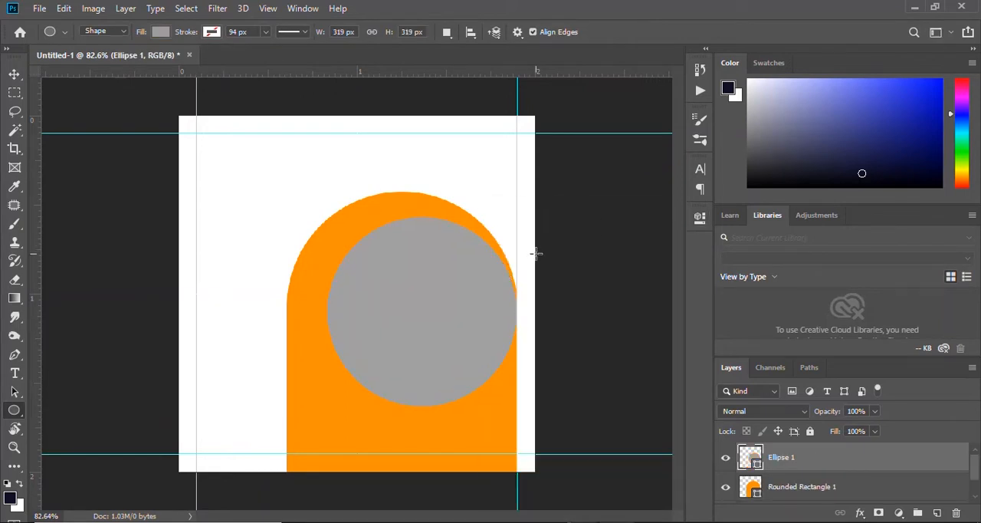
Enlarge the grey circle to about 115% and centre it within the arch's rounded top, leaving a thin orange rim.
key("v")
left_click_drag(428, 282, 407, 265)
key("ctrl+t")
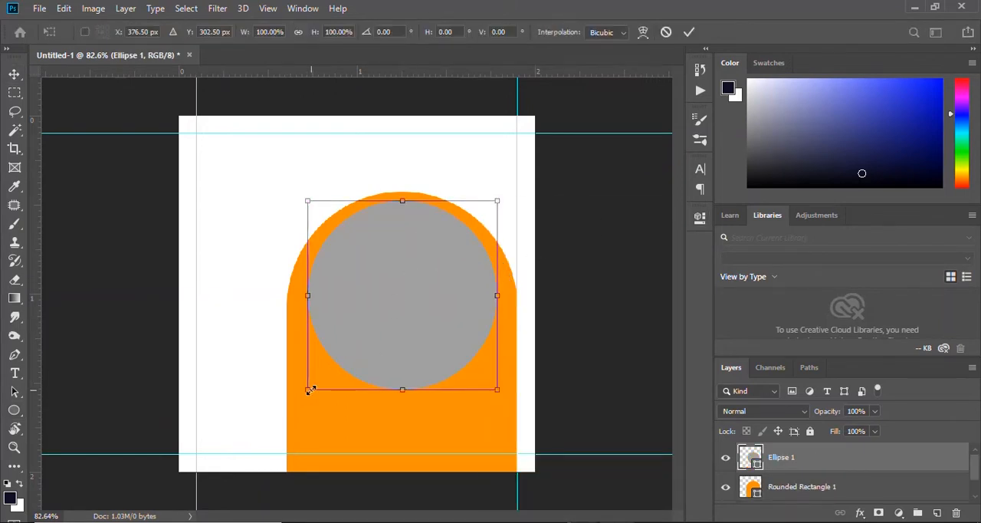
left_click_drag(309, 389, 282, 415)
left_click_drag(372, 318, 391, 290)
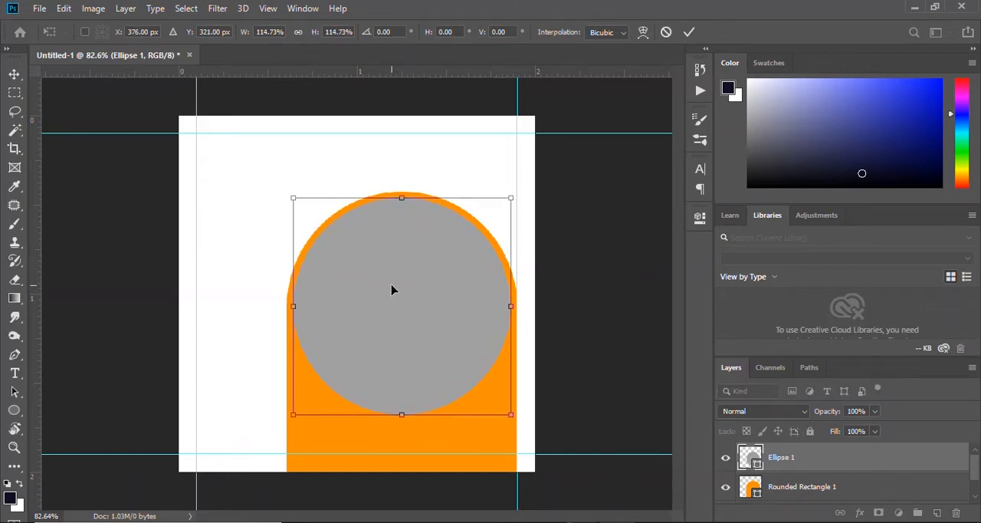
left_click(689, 32)
scroll(392, 315, "down", 2)
scroll(392, 314, "up", 3)
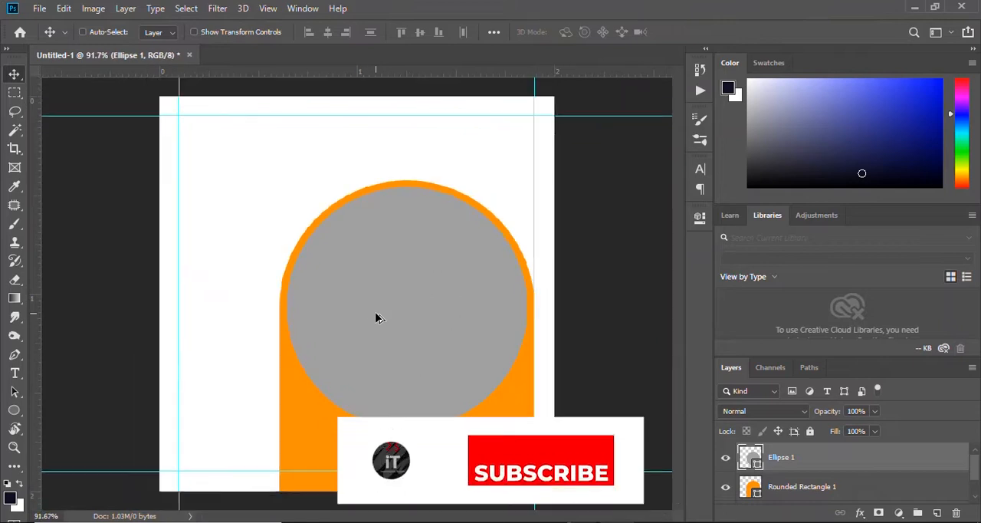
Draw a black-filled circle about 230 px across, overlapping the grey circle's lower-left edge and centred near the arch's left side.
left_click(16, 409)
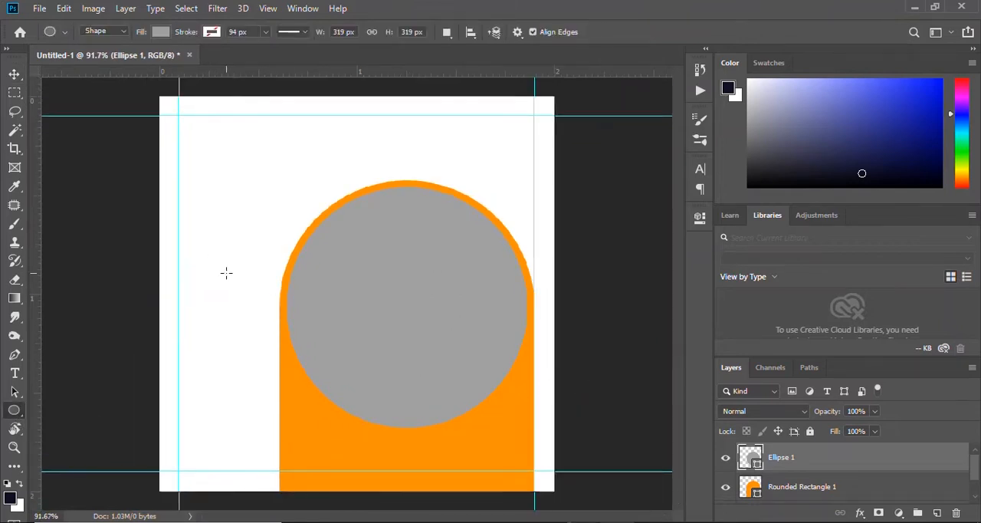
left_click_drag(226, 272, 377, 423)
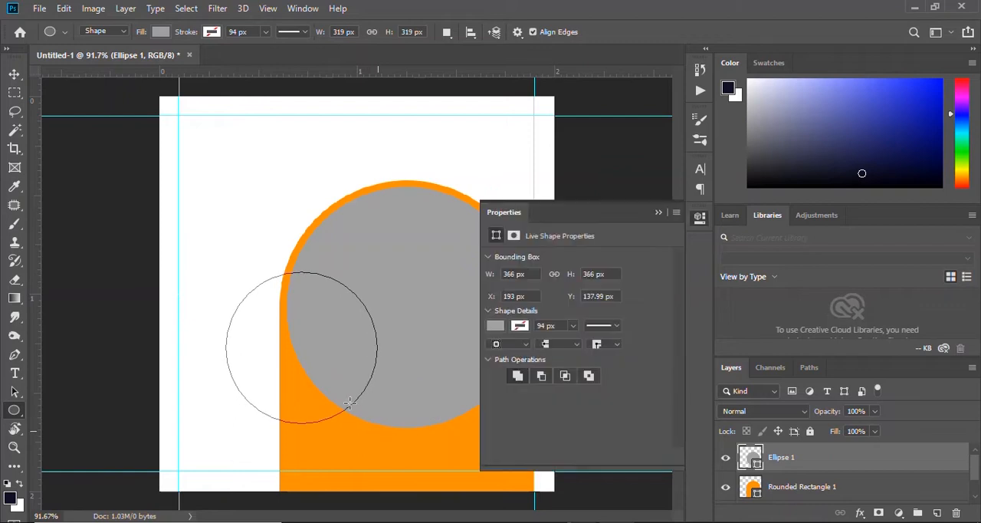
left_click(495, 325)
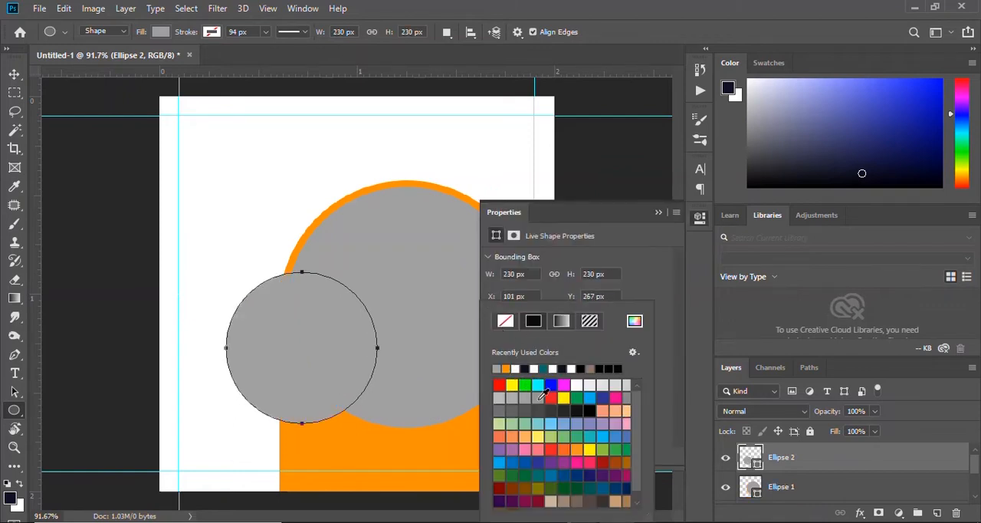
left_click(598, 370)
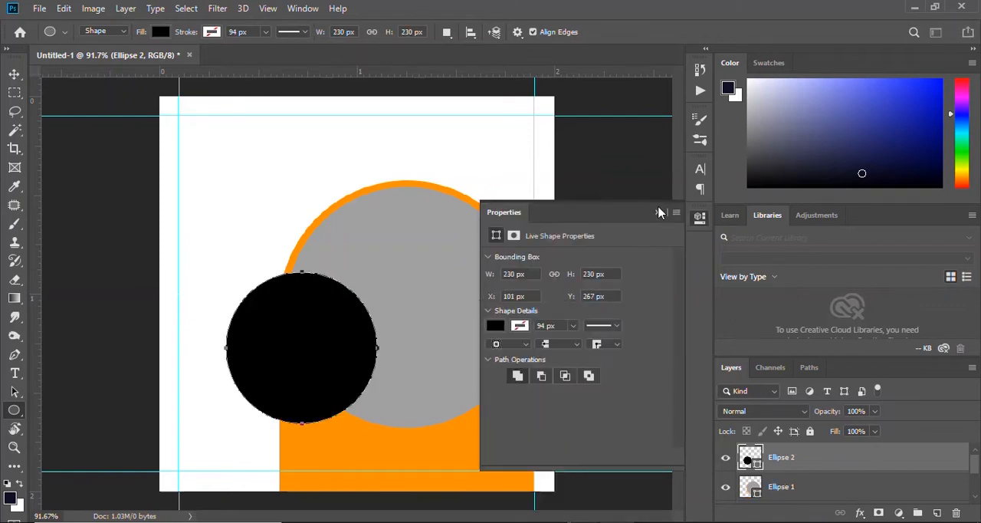
left_click(658, 212)
key("v")
left_click_drag(315, 328, 303, 331)
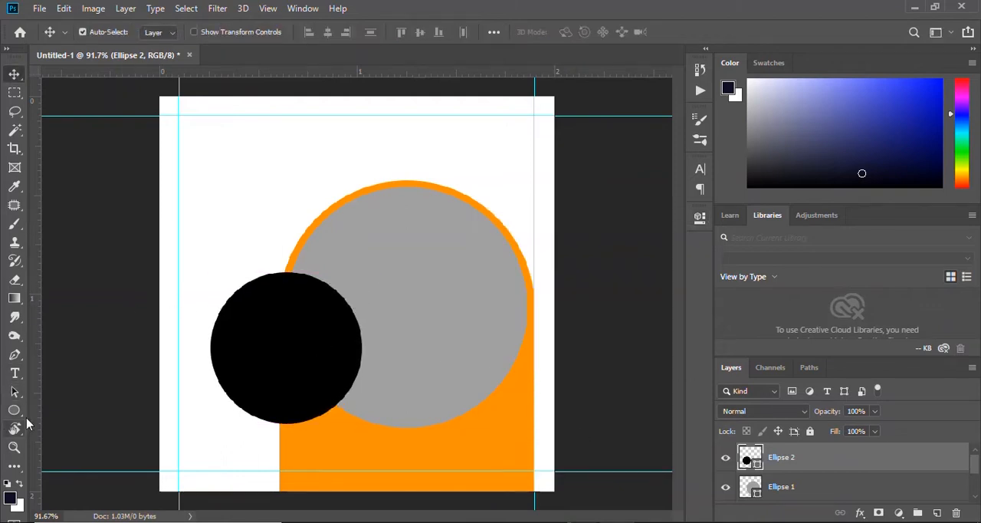
key("u")
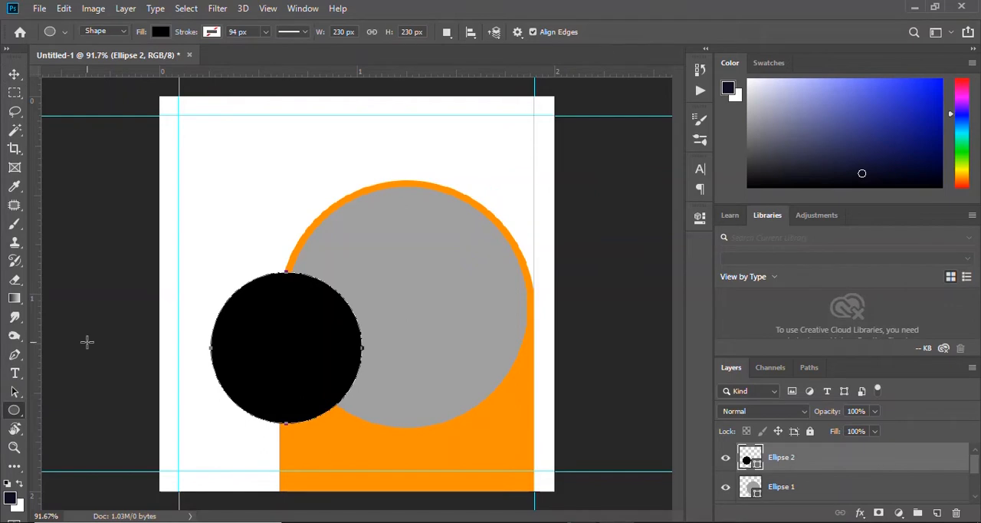
key("v")
left_click(443, 289)
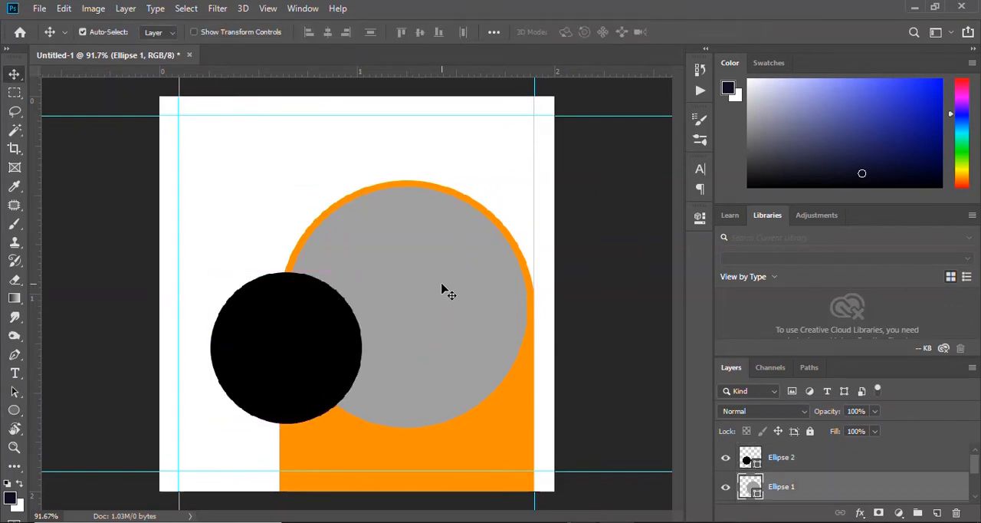
key("ctrl+t")
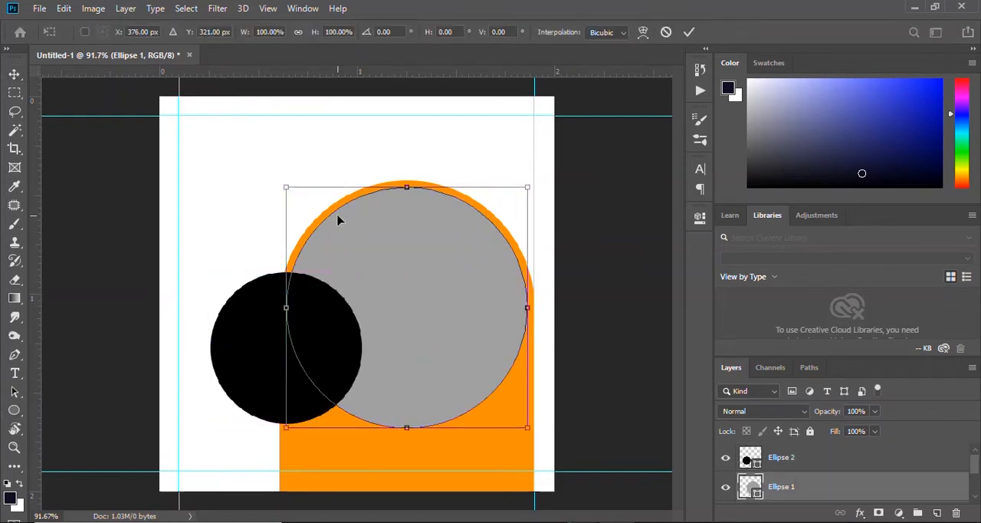
right_click(412, 246)
left_click(683, 340)
key("Return")
Add an 8 px white outside Stroke layer style to the grey circle.
right_click(784, 488)
left_click(644, 116)
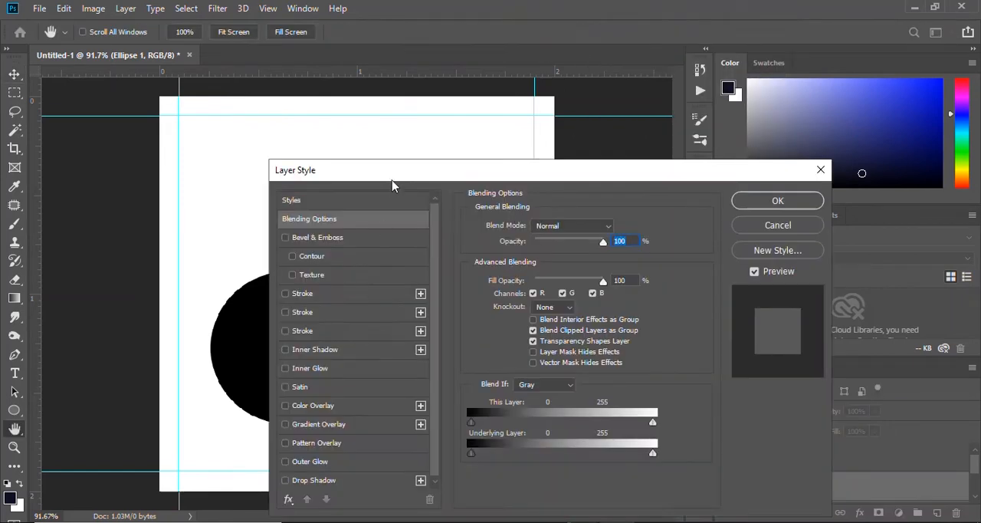
left_click_drag(393, 178, 577, 54)
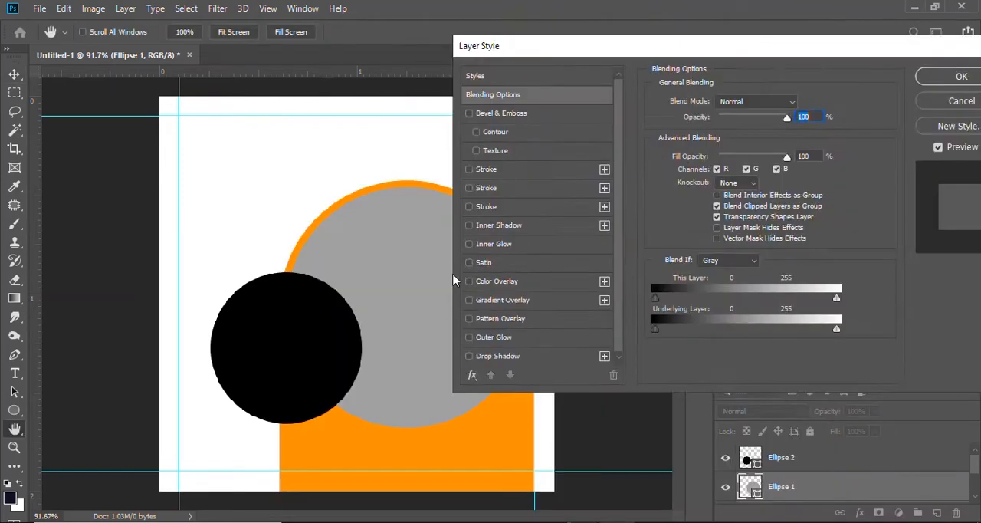
left_click(469, 170)
left_click(488, 168)
left_click_drag(709, 102, 710, 106)
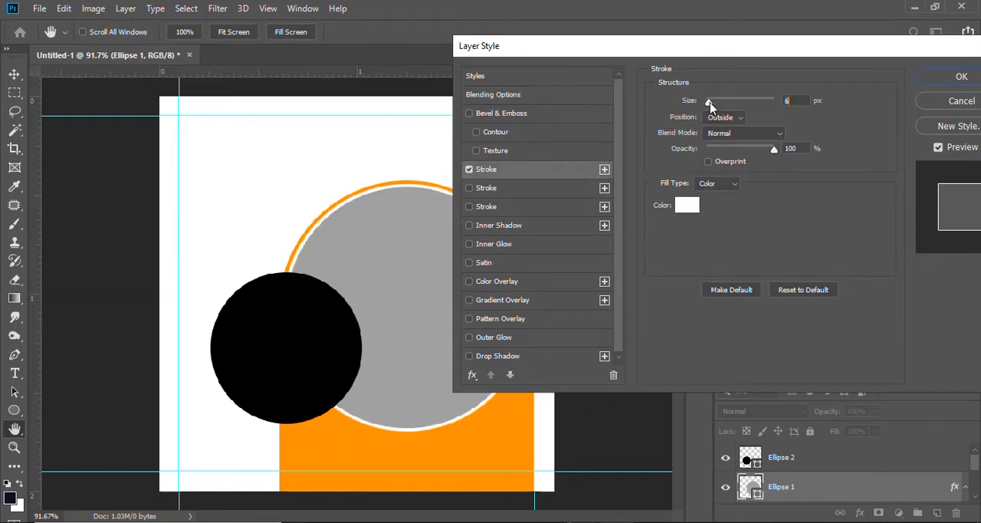
left_click(960, 81)
Scale the grey circle down slightly and recentre it in the arch to leave an even orange rim around its white stroke.
key("ctrl+t")
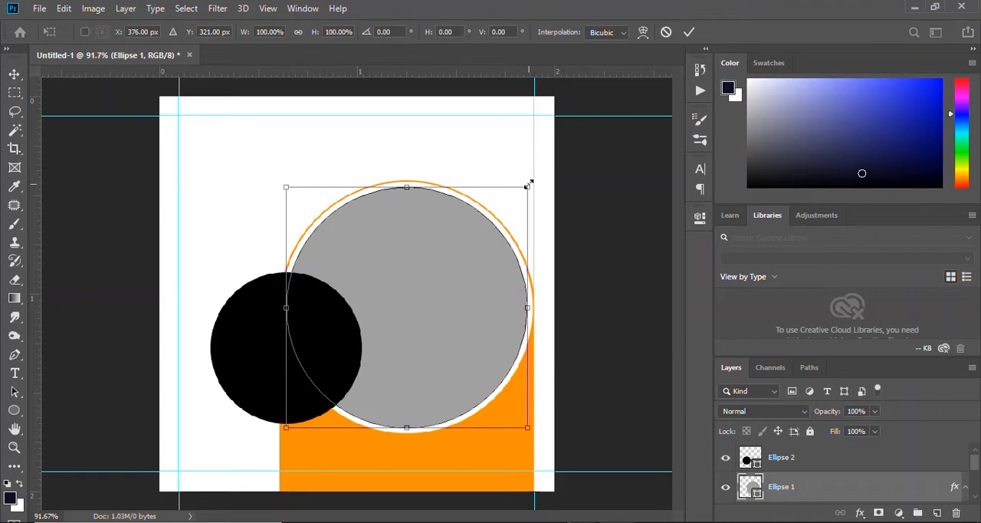
left_click_drag(527, 186, 516, 197)
left_click_drag(403, 286, 409, 286)
left_click(689, 31)
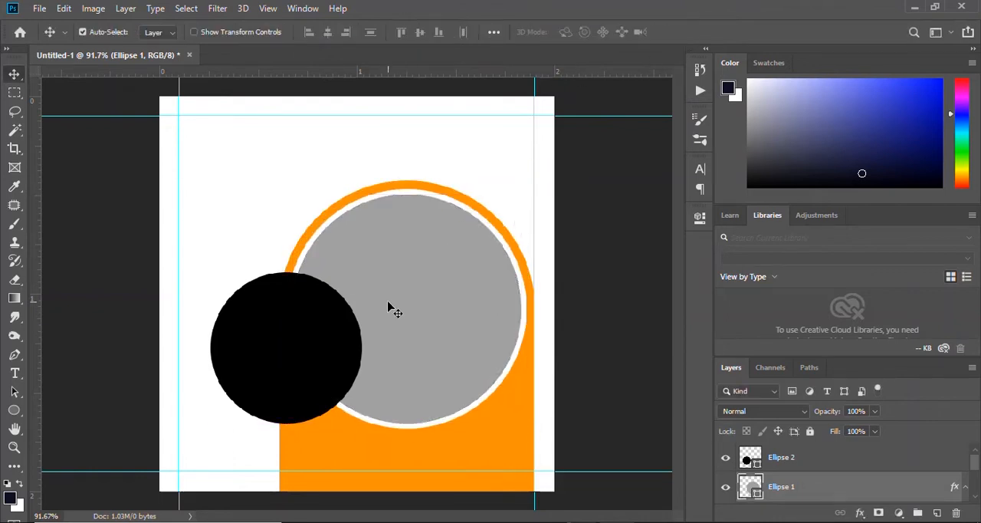
Try copying the grey circle's stroke layer style onto the black circle, and undo the paste.
left_click(305, 325)
right_click(803, 486)
left_click(781, 454)
right_click(783, 467)
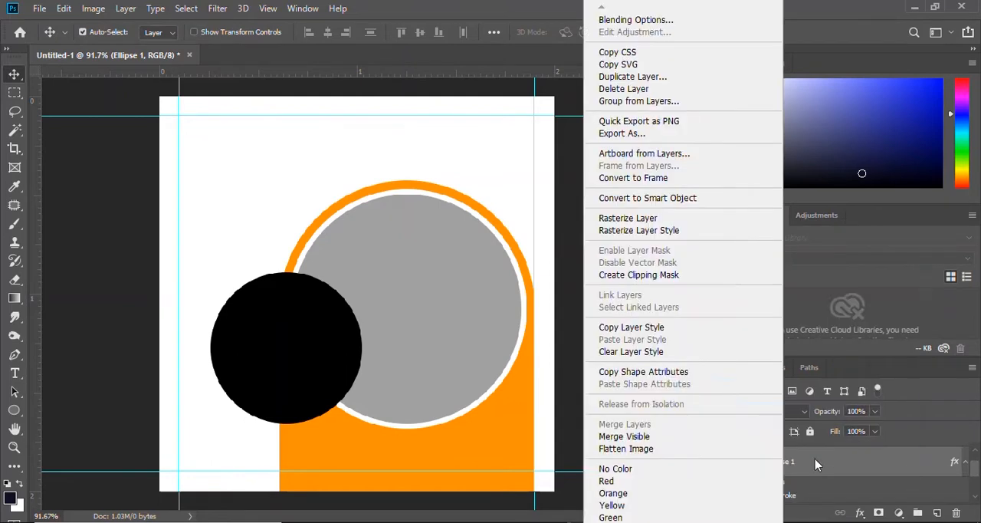
left_click(632, 332)
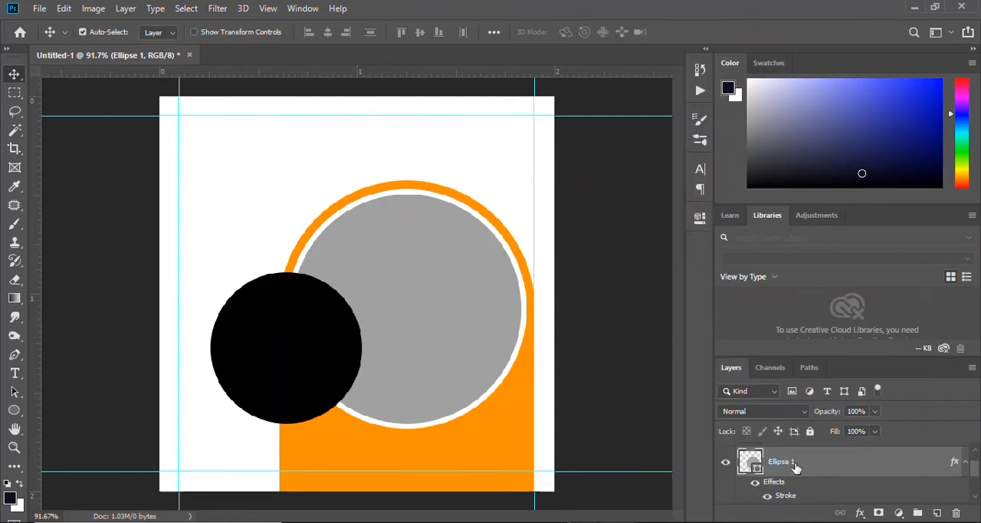
left_click(797, 464)
right_click(794, 465)
left_click(649, 339)
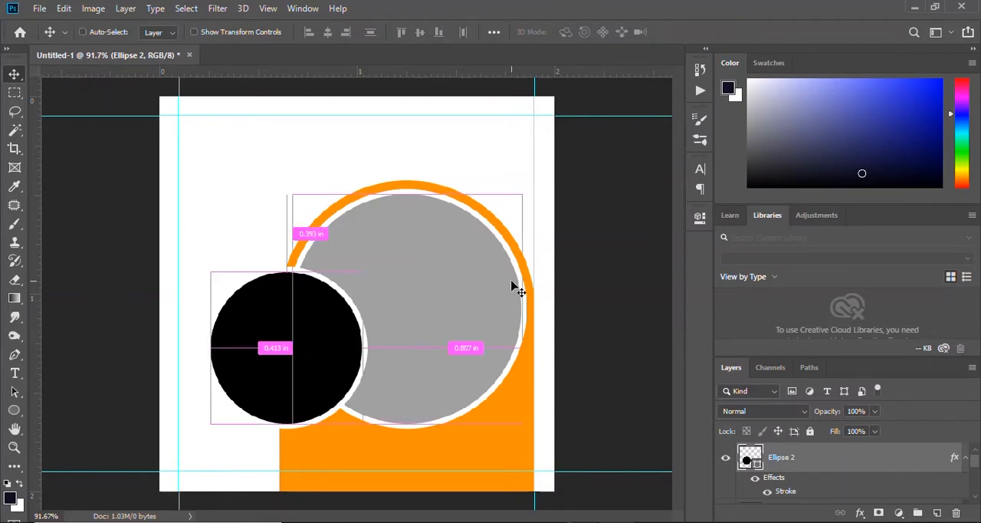
key("ctrl+z")
left_click(40, 10)
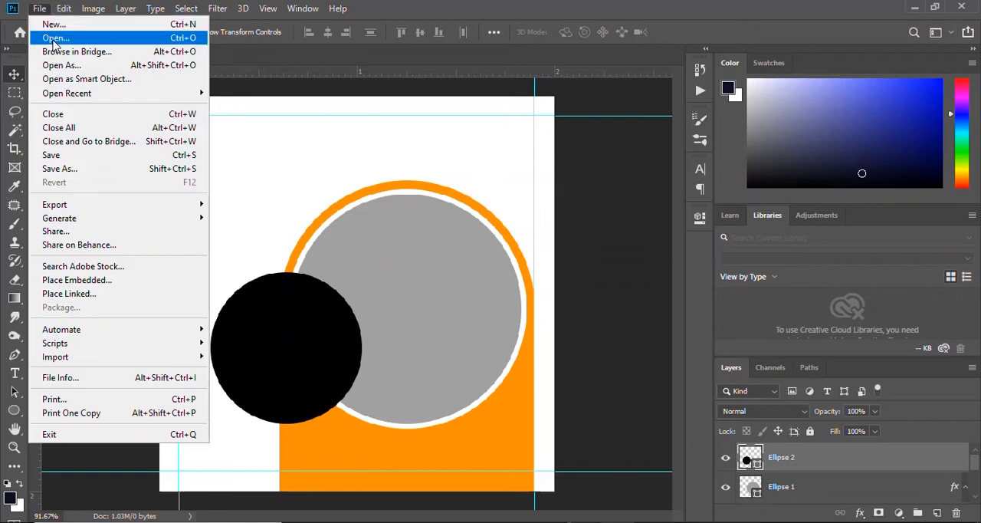
left_click(49, 37)
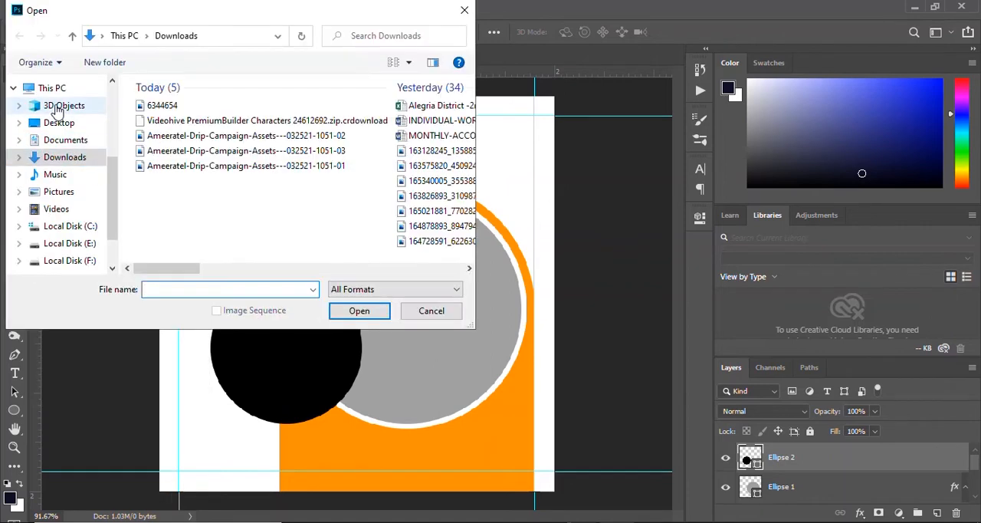
left_click(161, 105)
left_click(360, 311)
key("Return")
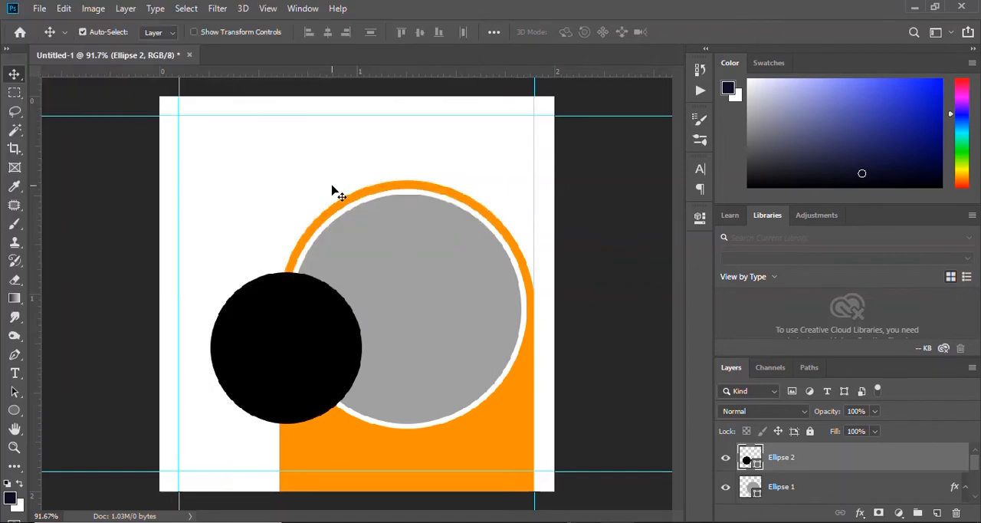
Open the kisspng-halftone PNG and copy its halftone dot pattern into the Untitled-1 document.
left_click(39, 8)
left_click(49, 36)
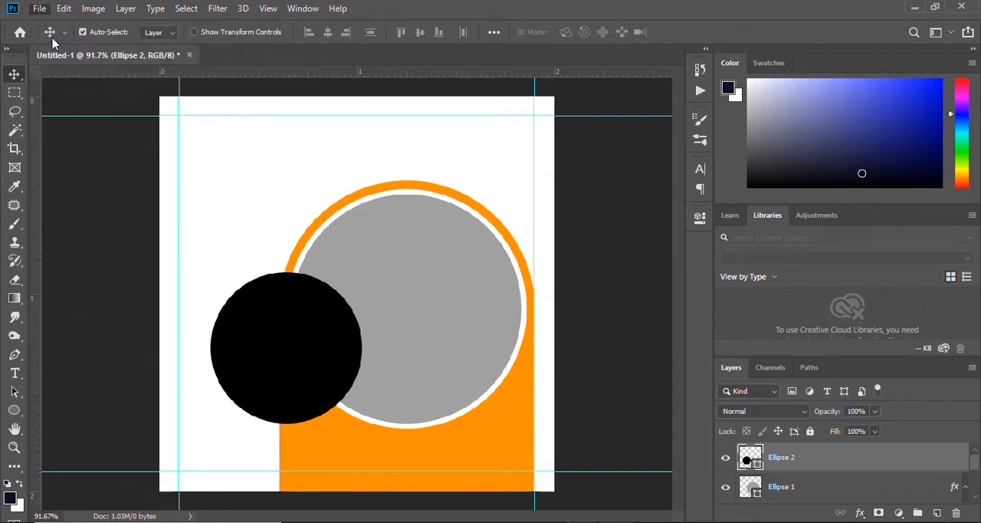
left_click(249, 121)
left_click(360, 311)
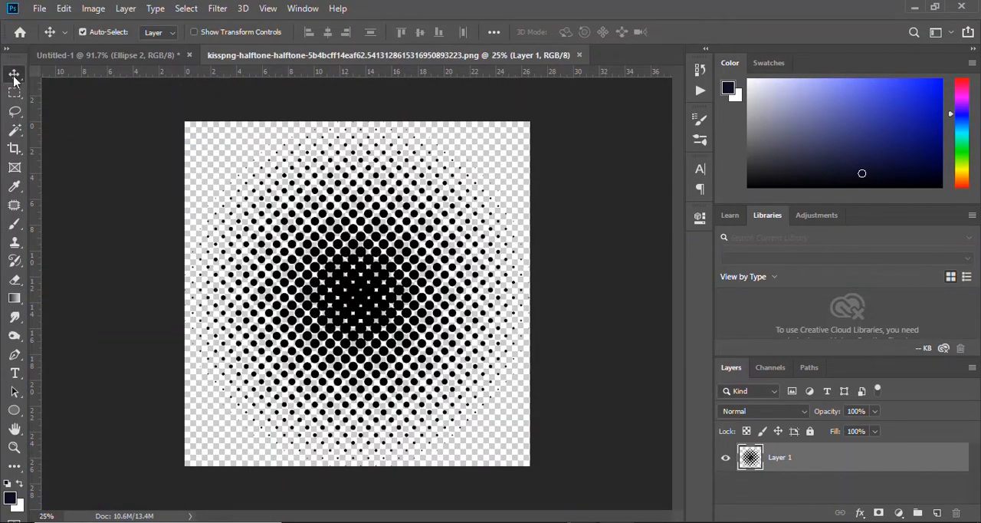
left_click_drag(365, 263, 541, 343)
Scale the halftone pattern to about 21% and position it over the grey circle.
scroll(460, 329, "down", 5)
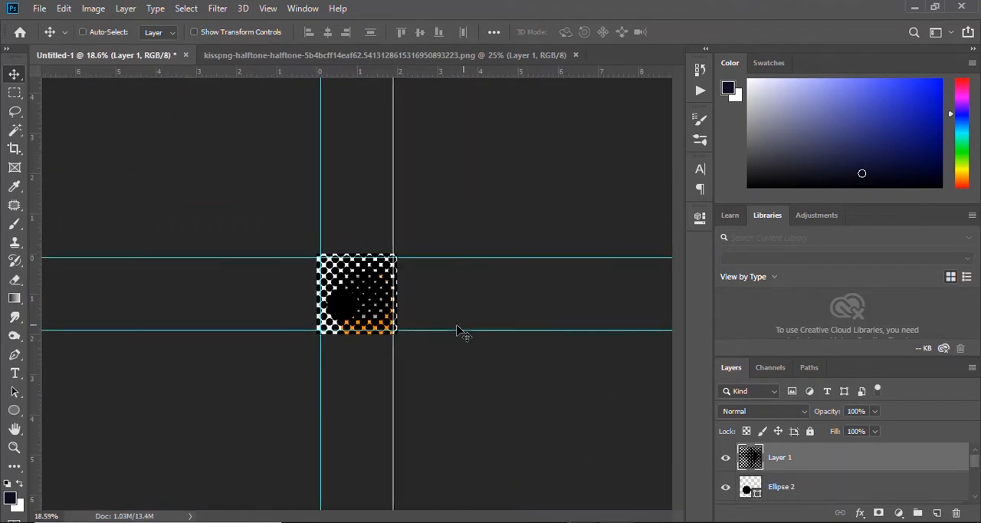
key("ctrl+t")
left_click_drag(497, 161, 312, 359)
key("ctrl+z")
left_click_drag(494, 161, 369, 294)
scroll(353, 308, "up", 3)
scroll(353, 308, "up", 10)
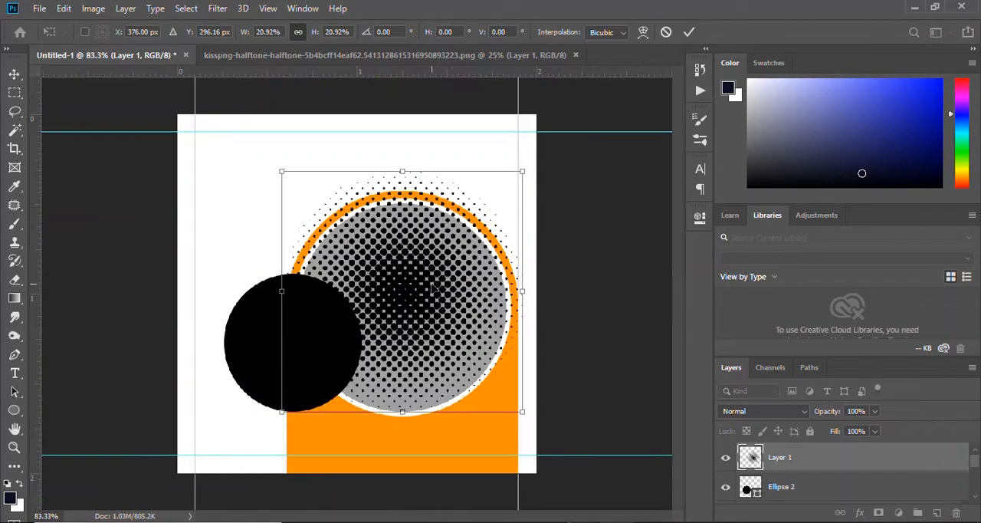
key("Return")
Move the halftone layer directly above the rounded rectangle, beneath both circles, and adjust its placement around the arch's top.
left_click_drag(803, 465, 822, 452)
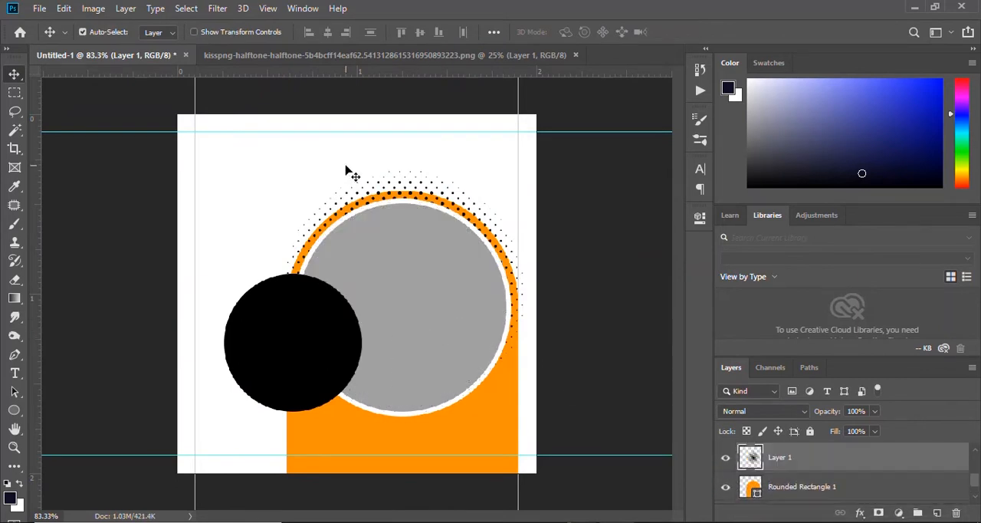
key("ctrl+t")
left_click_drag(422, 220, 437, 197)
left_click(690, 32)
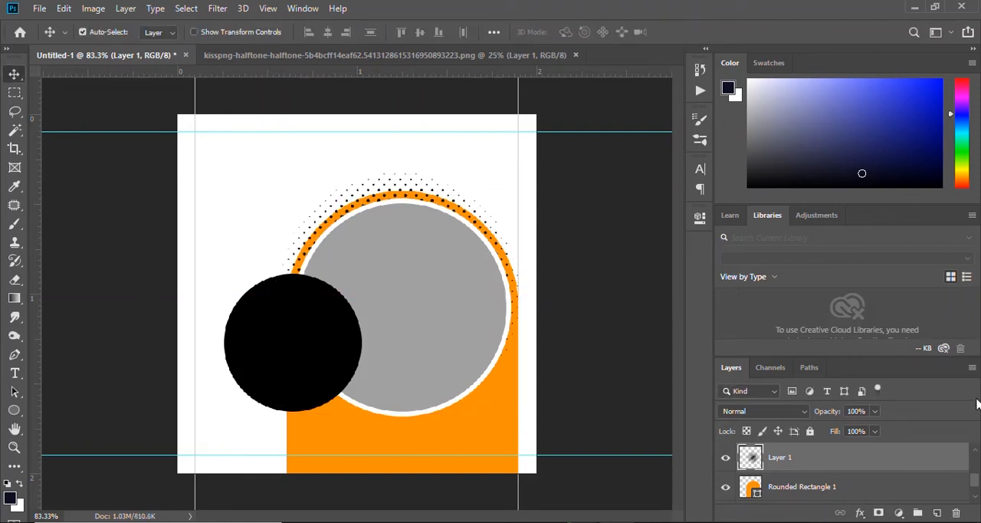
Apply a Color Overlay in grey 6e6e6e to the halftone Layer 1.
right_click(843, 458)
left_click(680, 22)
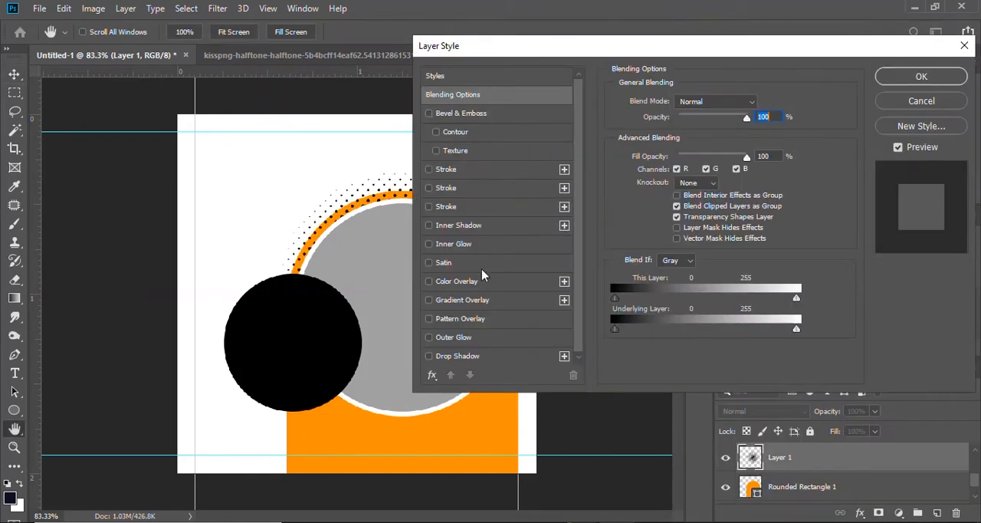
left_click(429, 281)
left_click(456, 282)
left_click(763, 105)
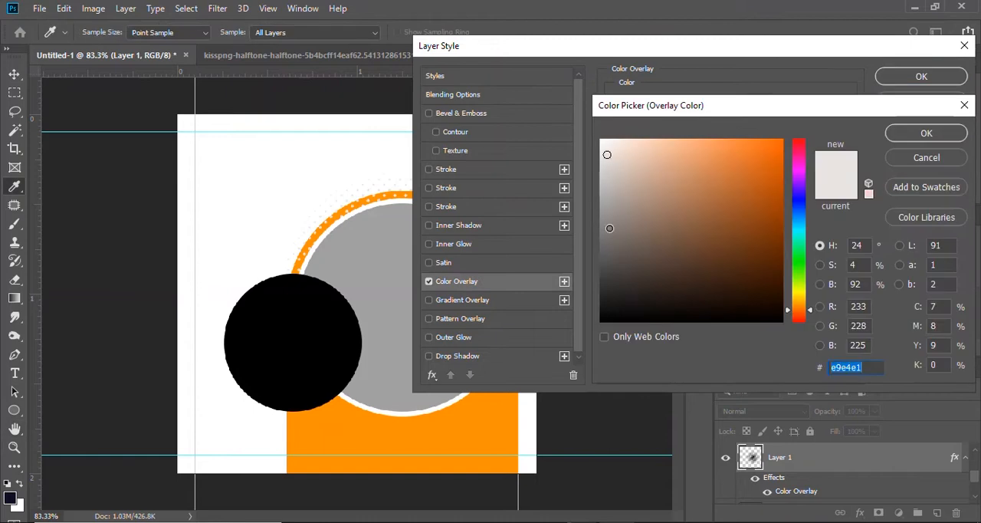
mouse_move(611, 229)
left_mouse_down()
mouse_move(602, 247)
mouse_move(598, 228)
mouse_move(601, 243)
left_mouse_up()
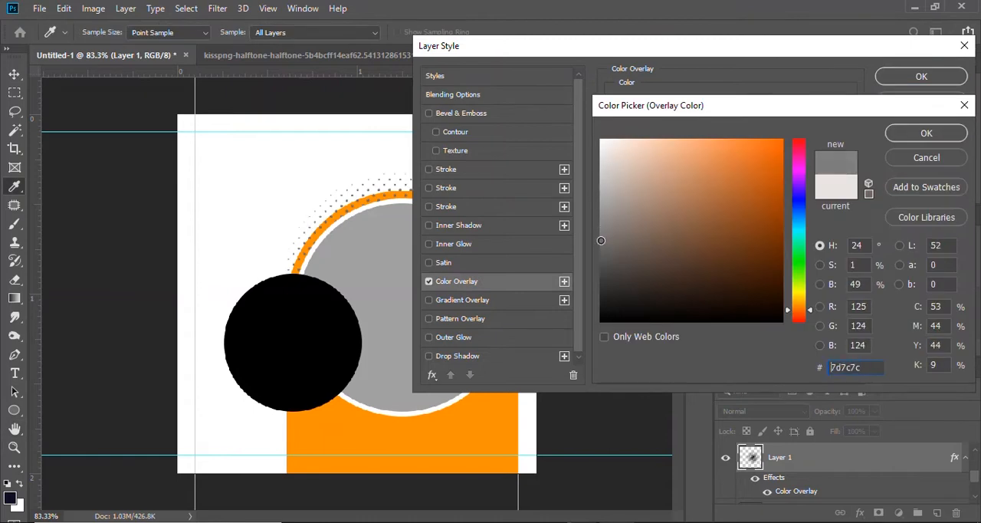
left_click(920, 134)
left_click(921, 76)
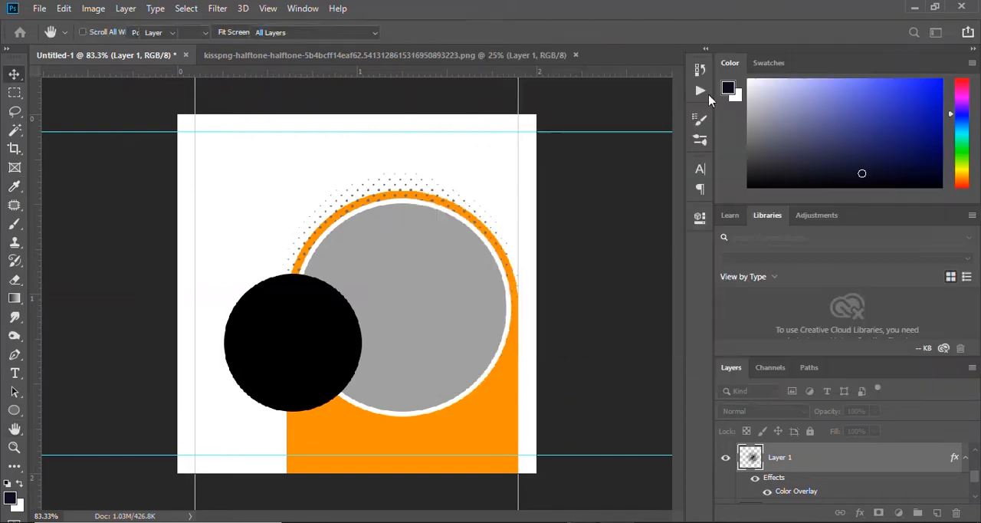
Duplicate the grey halftone layer and move the copy down so its dots surround the grey circle's lower edge.
key("v")
key("ctrl+j")
key("ctrl+t")
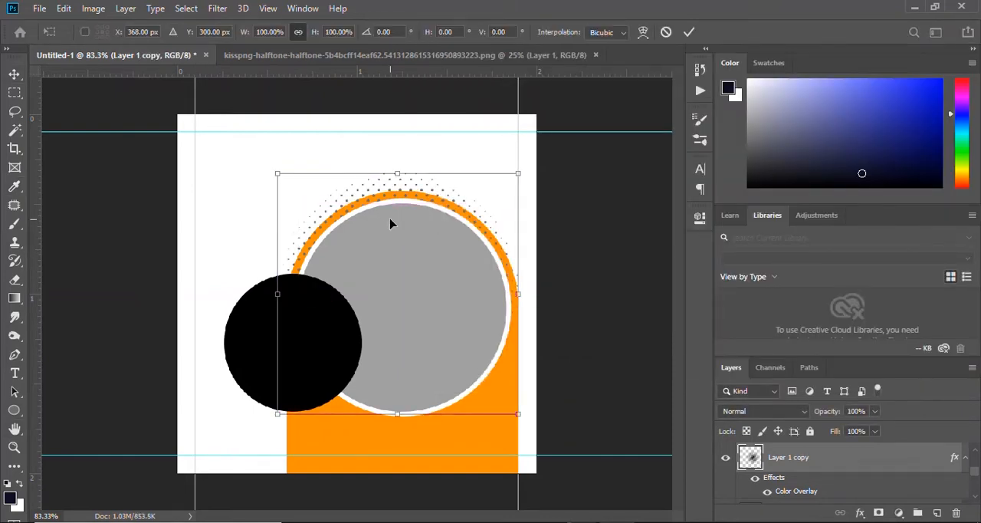
left_click_drag(390, 223, 403, 257)
left_click(688, 32)
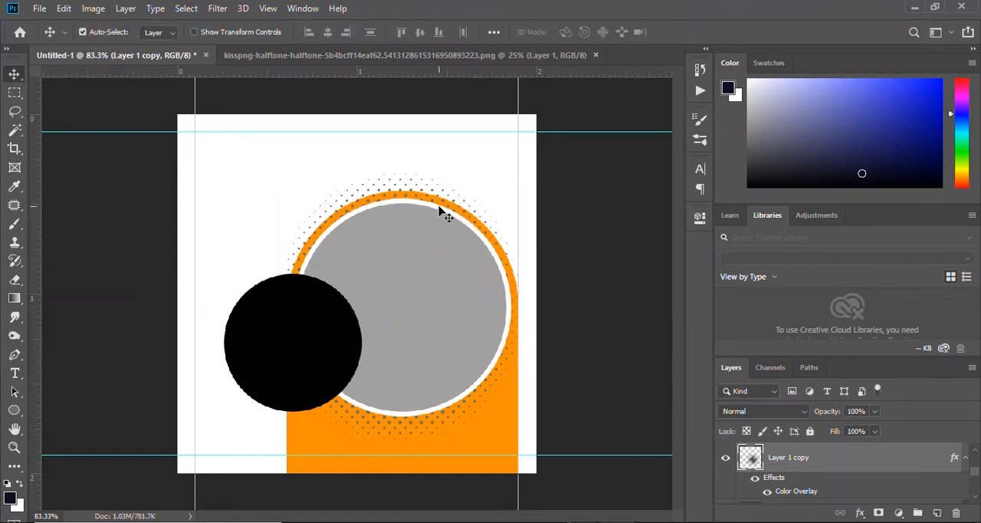
Draw a 541 px square rectangle shape that fills the area between the four guides.
left_click(14, 410)
left_click(77, 407)
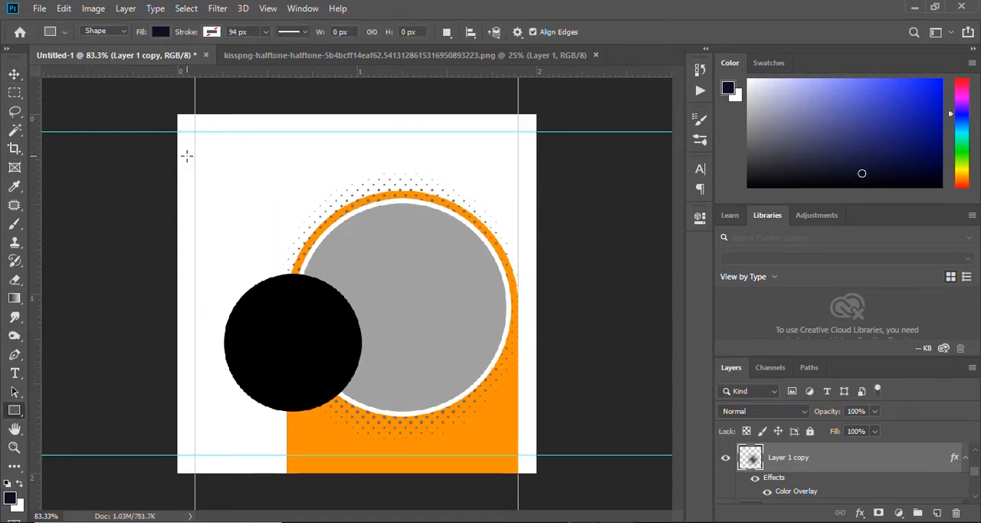
left_click_drag(195, 130, 516, 456)
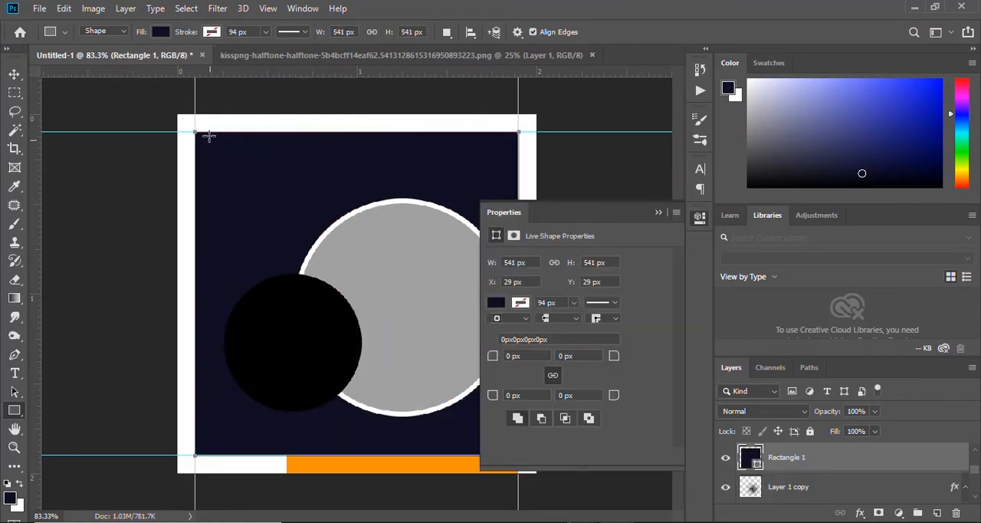
Remove the square's fill and give it a dashed orange stroke 2 px wide.
left_click(159, 34)
left_click(99, 60)
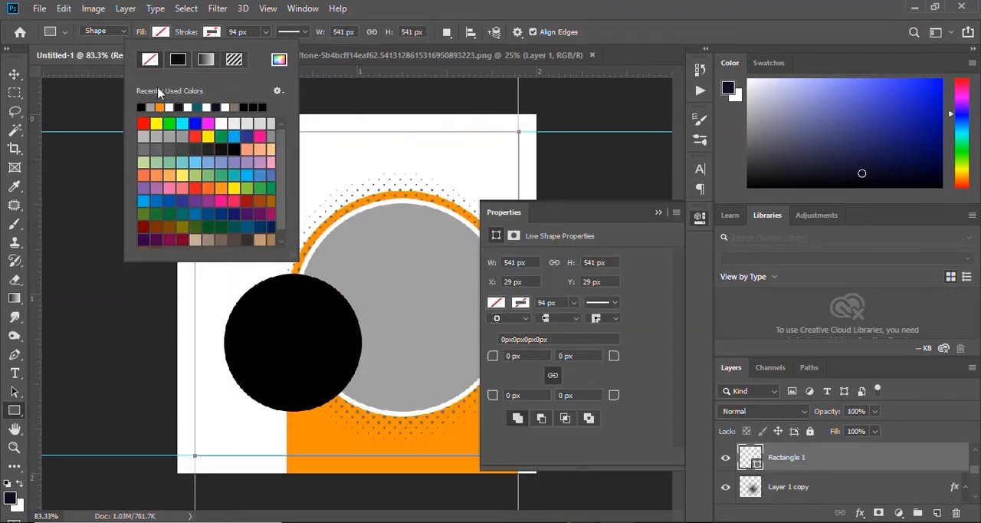
left_click(161, 105)
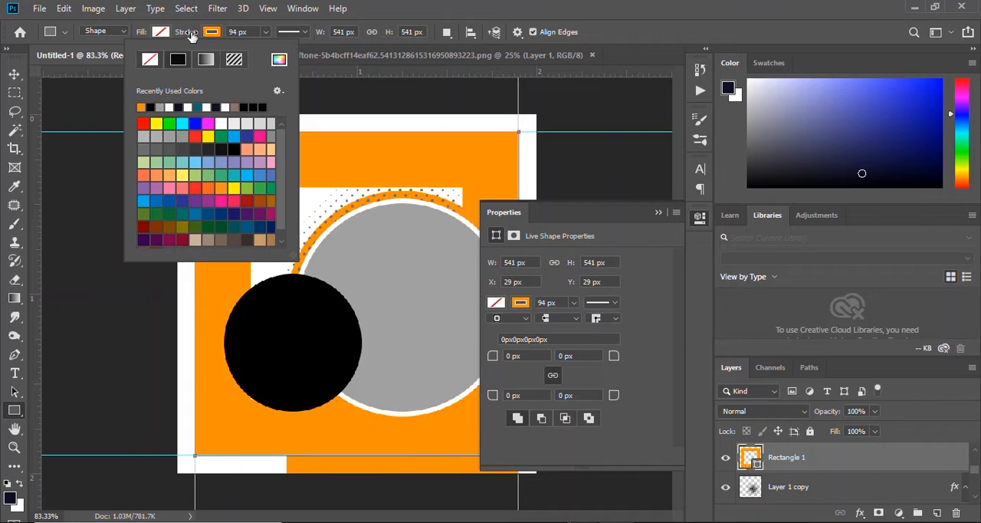
left_click_drag(191, 37, 125, 44)
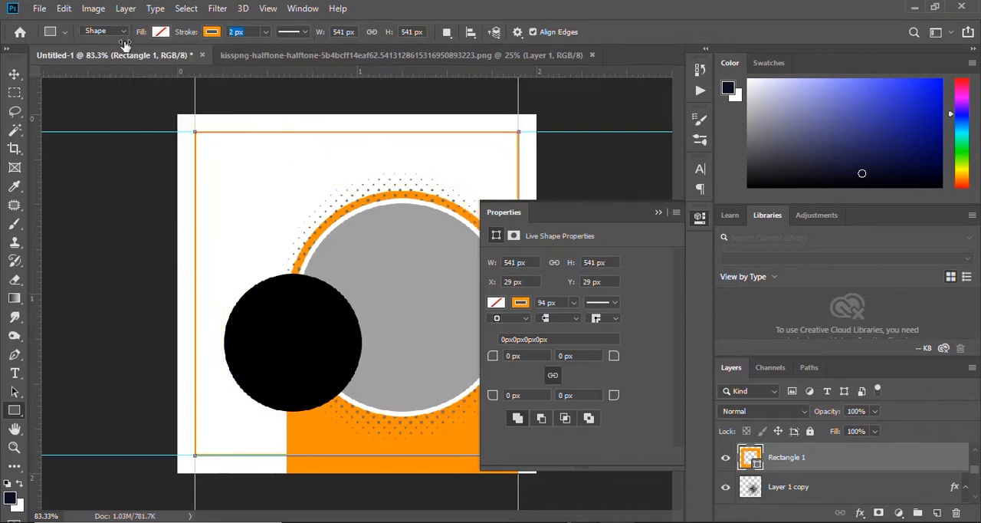
left_click(290, 31)
left_click(296, 101)
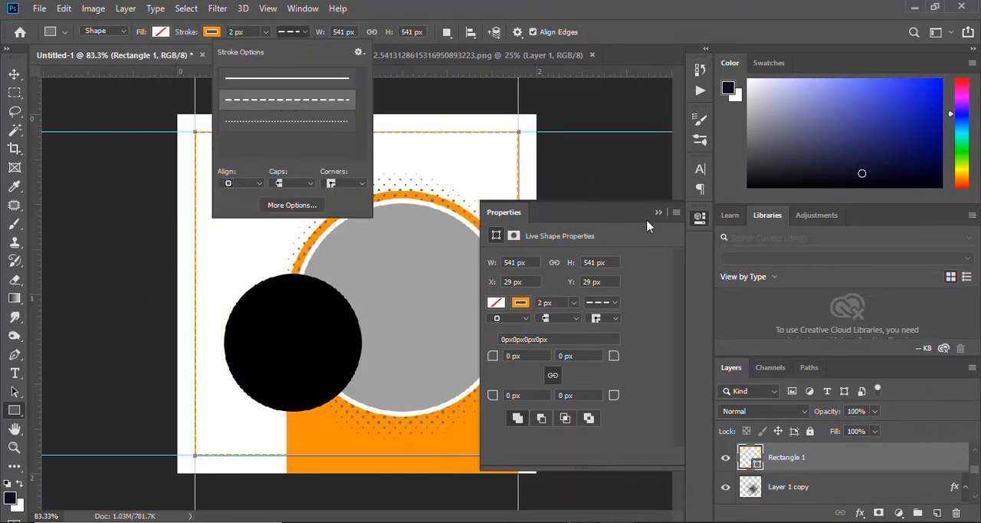
left_click(426, 7)
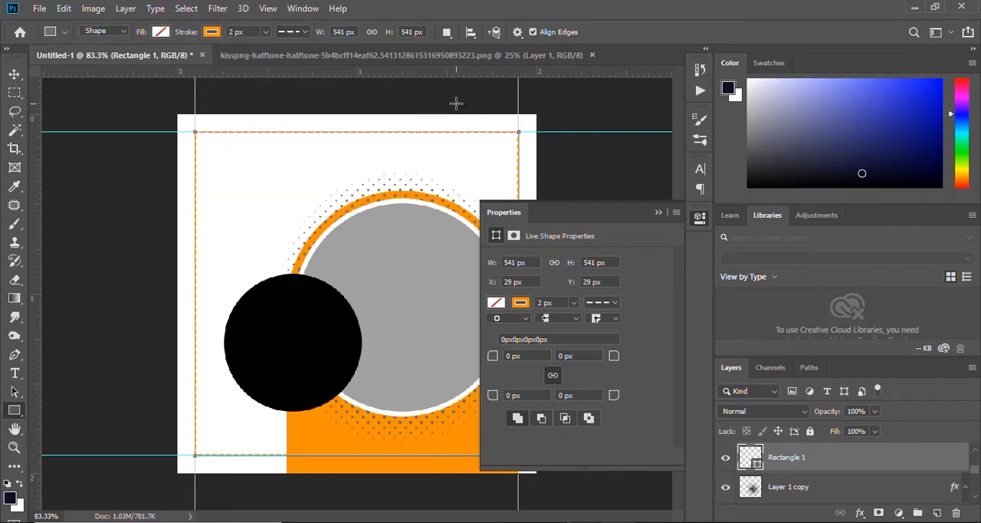
left_click(661, 215)
key("v")
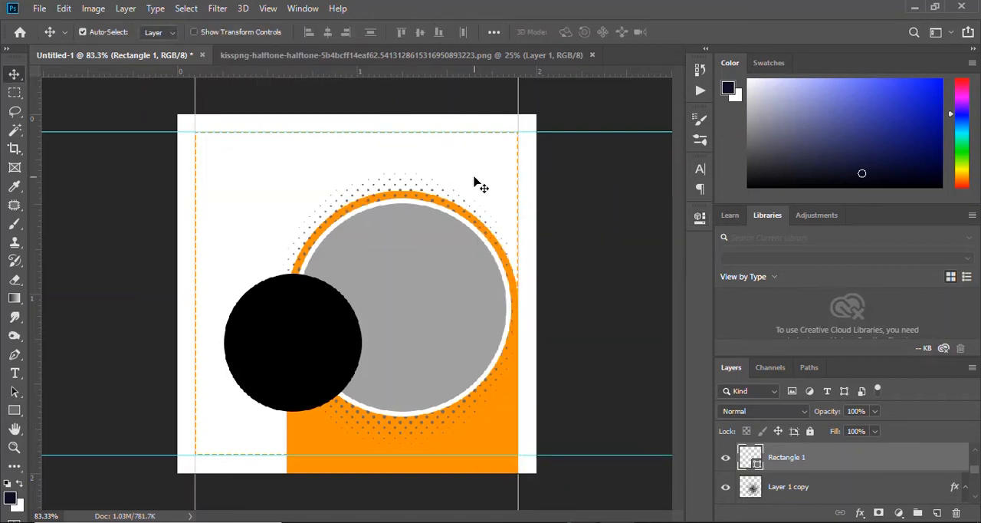
left_click(473, 179, "ctrl")
scroll(360, 178, "down", 4)
scroll(300, 224, "up", 4)
scroll(299, 223, "down", 2)
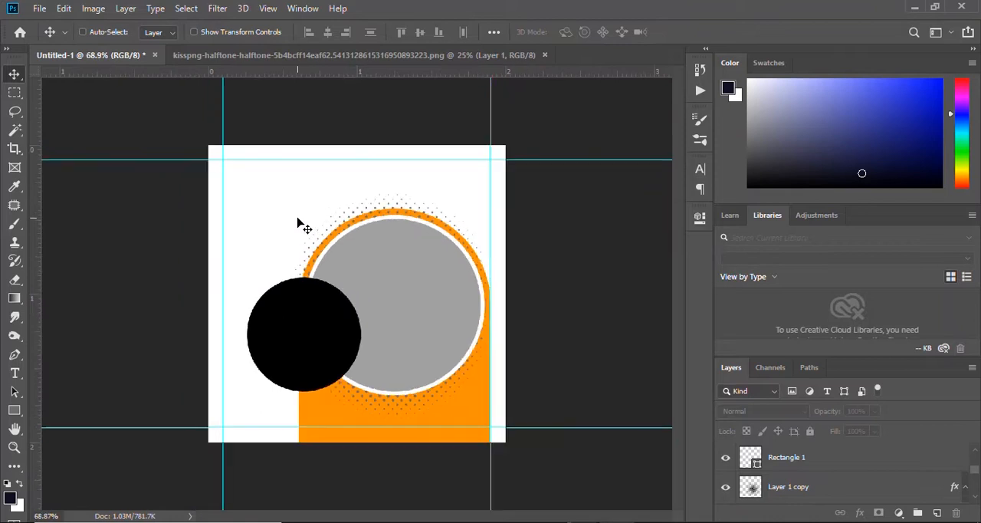
scroll(300, 223, "up", 2)
scroll(300, 223, "up", 2)
scroll(296, 220, "down", 1)
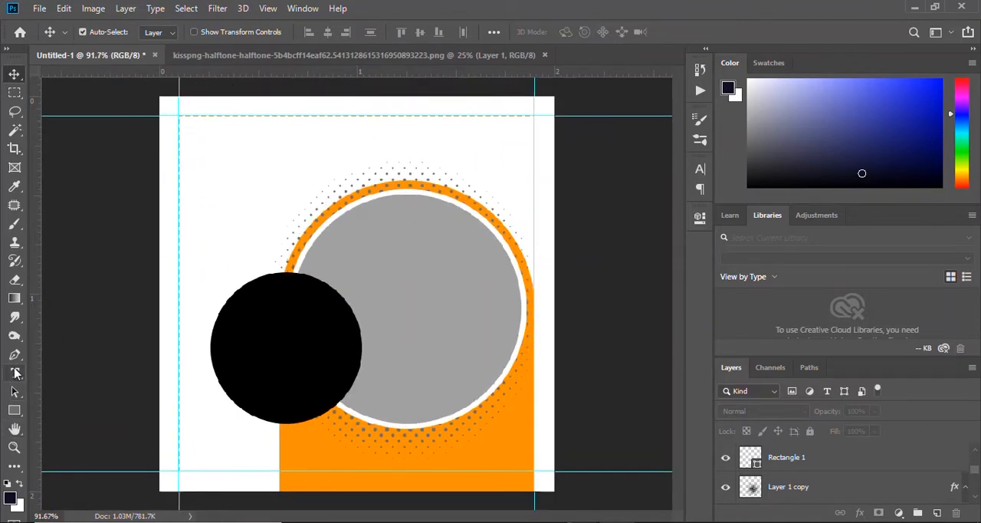
Select the layers from Ellipse 2 down to Rounded Rectangle 1, leaving the dashed Rectangle 1 out of the selection.
left_click(17, 373)
key("v")
left_click(414, 199)
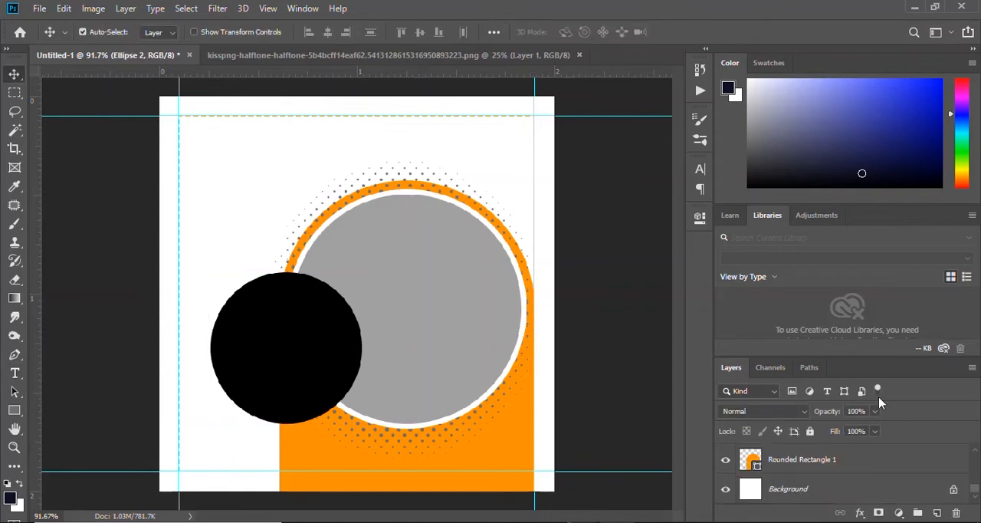
scroll(885, 463, "up", 5)
scroll(863, 464, "down", 5)
left_click(846, 462, "shift")
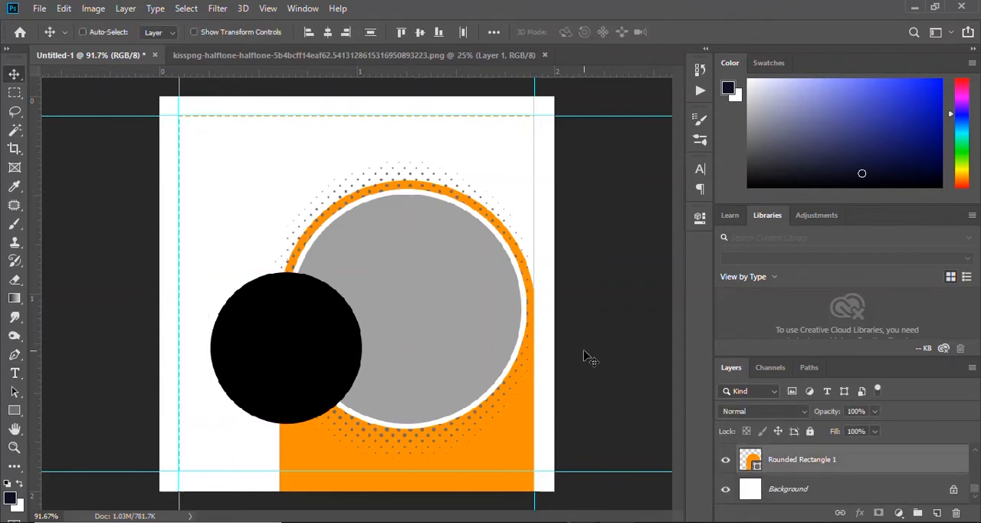
key("ctrl+t")
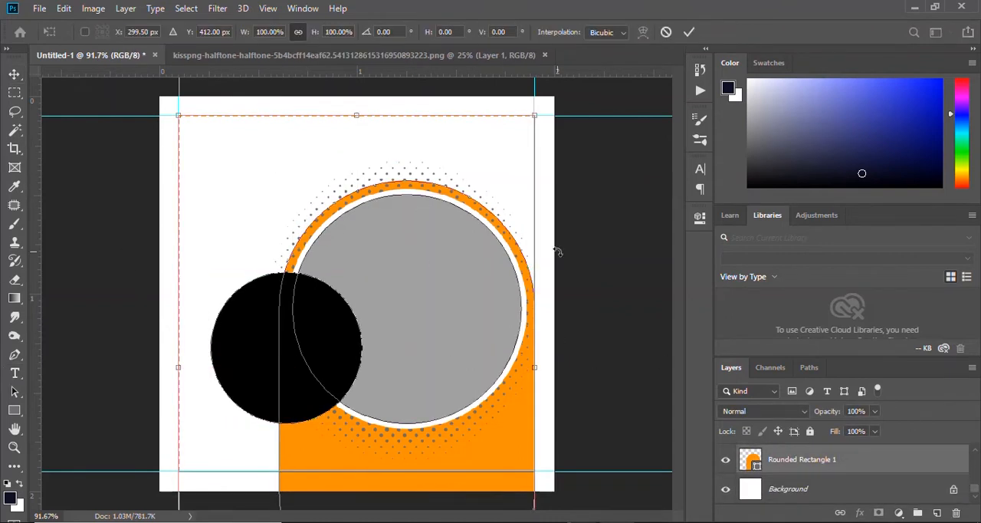
scroll(813, 465, "up", 3)
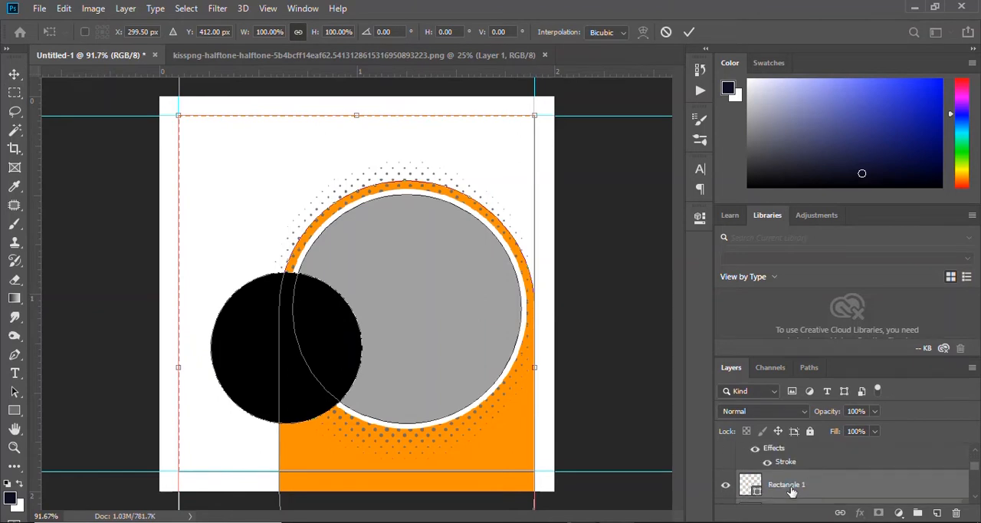
left_click(792, 492, "ctrl")
Try scaling the selected circles, arch and halftones down toward the canvas's lower right corner, and undo the transform.
key("ctrl+t")
left_click_drag(210, 165, 238, 201)
left_click_drag(416, 284, 414, 271)
left_click(689, 33)
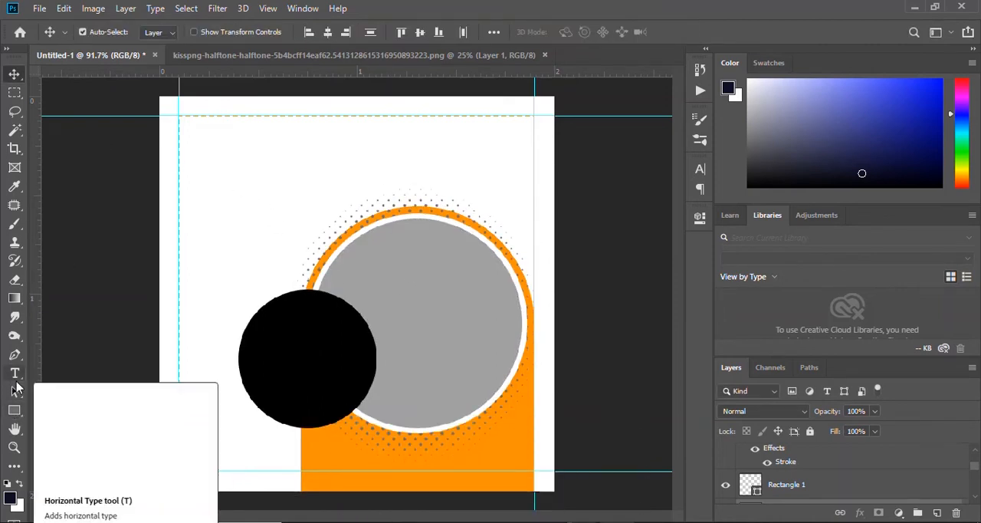
left_click(14, 376)
key("ctrl+z")
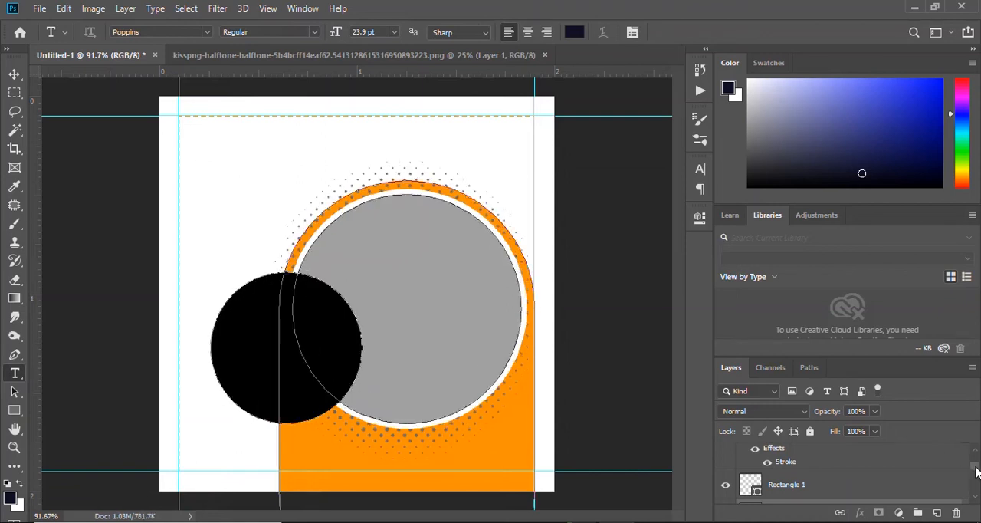
Scale the selected circles and arch to about 90% width and 91% height, keeping their right edge on the guide.
key("ctrl+t")
left_click_drag(208, 182, 245, 231)
key("ctrl+z")
scroll(841, 494, "down", 1)
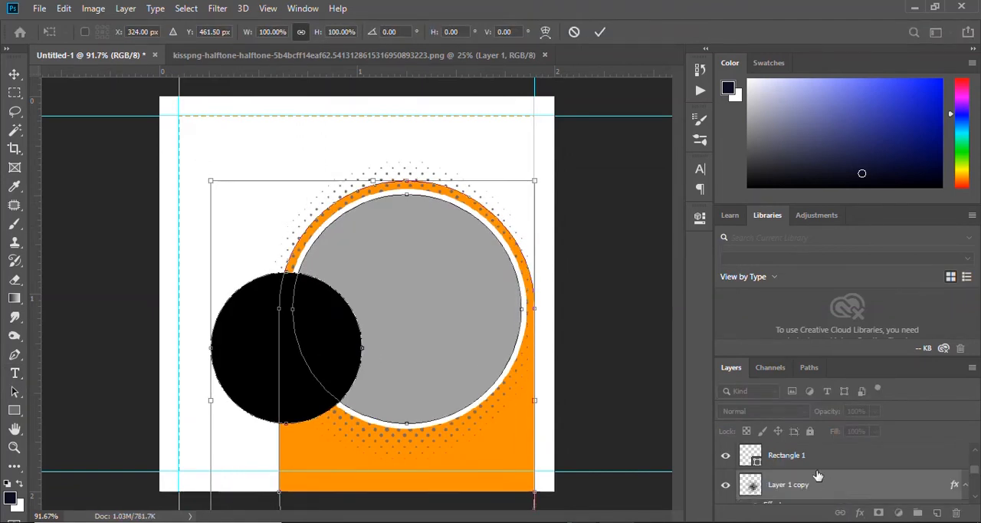
scroll(818, 476, "down", 3)
scroll(815, 483, "up", 5)
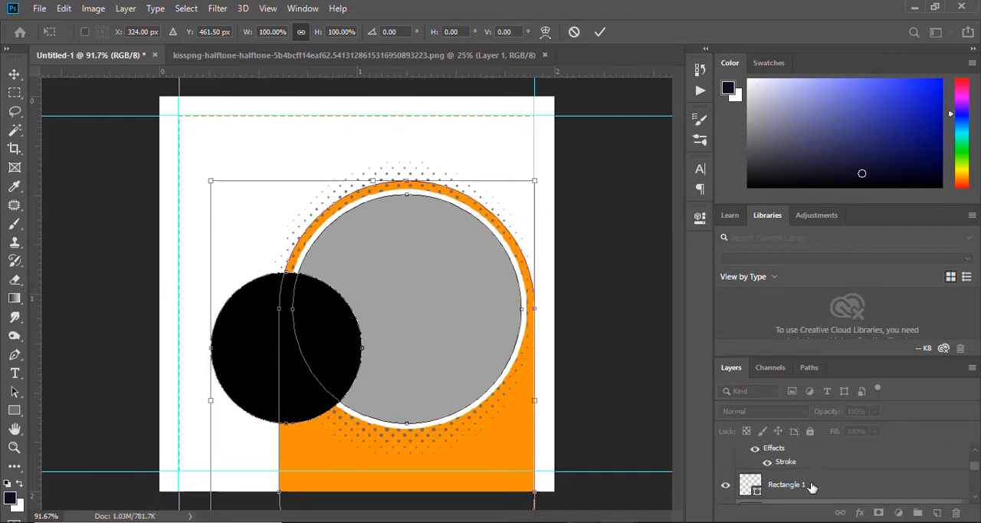
scroll(813, 486, "down", 3)
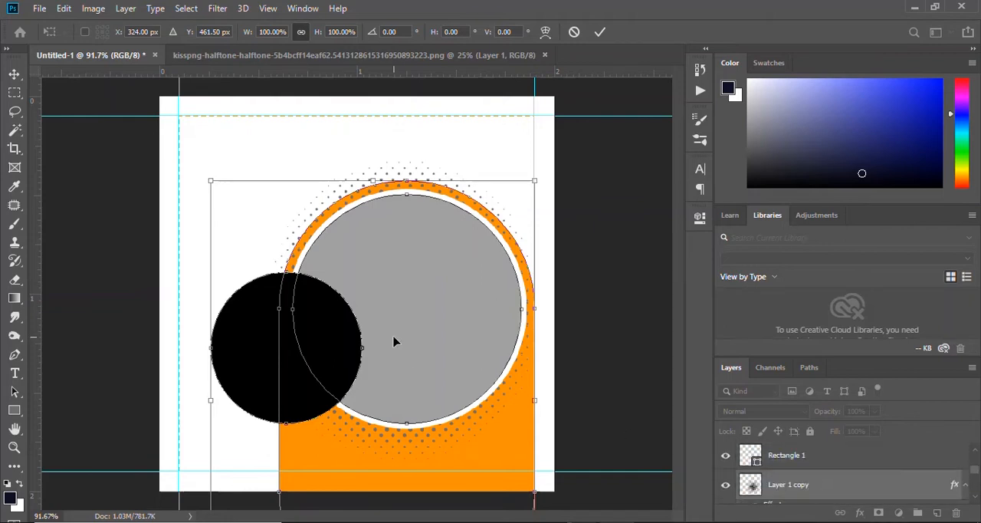
left_click_drag(211, 181, 240, 220)
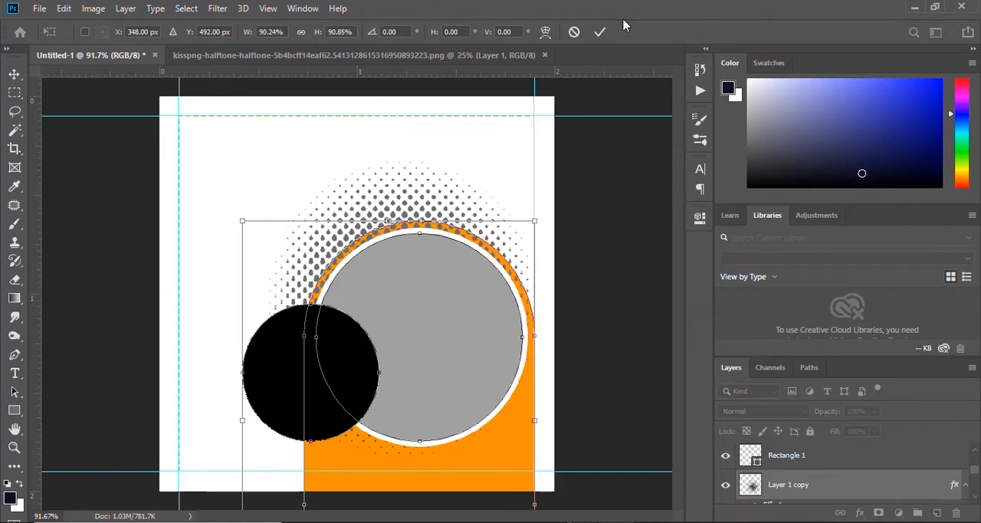
key("Return")
Refit the Layer 1 halftone around the smaller arch and set its opacity to 48%.
key("t")
key("v")
left_click_drag(390, 212, 371, 226)
key("ctrl+z")
left_click(299, 162)
key("ctrl+z")
key("ctrl+t")
left_click(689, 32)
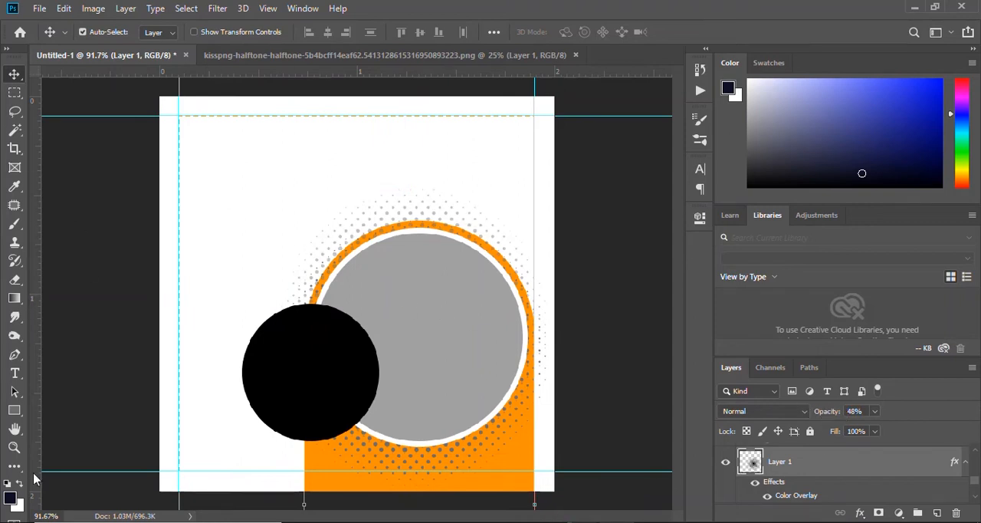
Add the text "Business" above the Ellipse 2 layer, near the canvas's upper left corner.
scroll(935, 467, "up", 5)
left_click(858, 460)
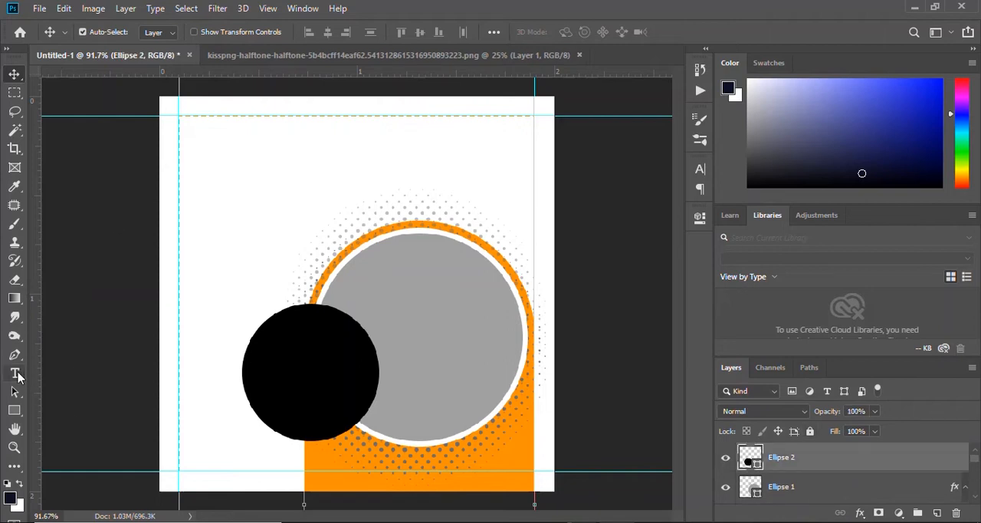
left_click(16, 373)
left_click(187, 155)
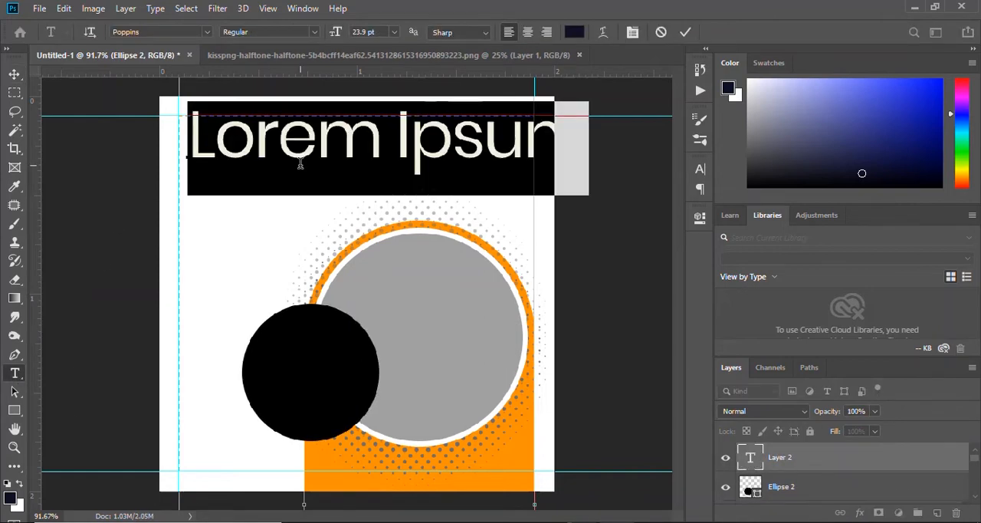
type("N")
key("BackSpace")
type("B")
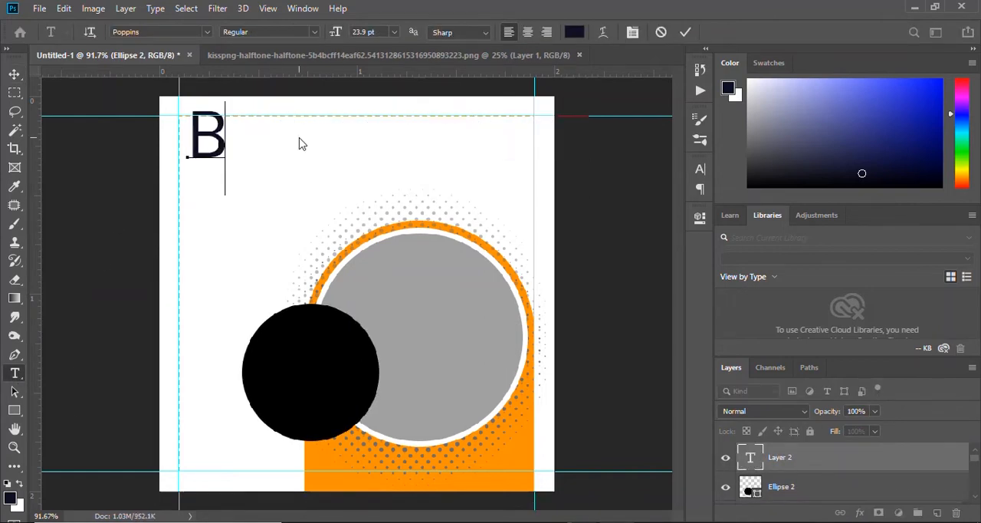
type("usiness")
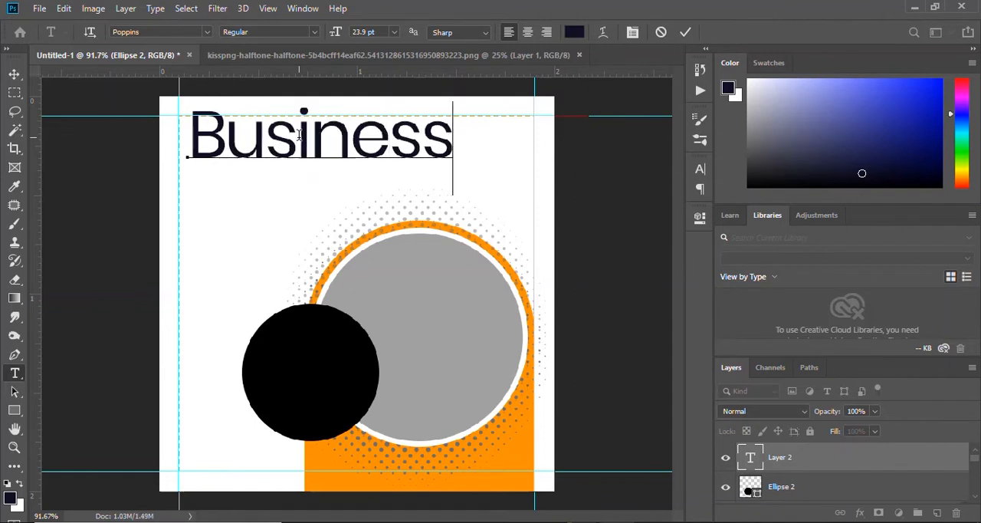
Set the whole "Business" text to the Poppins Bold style.
key("ctrl+a")
left_click(270, 32)
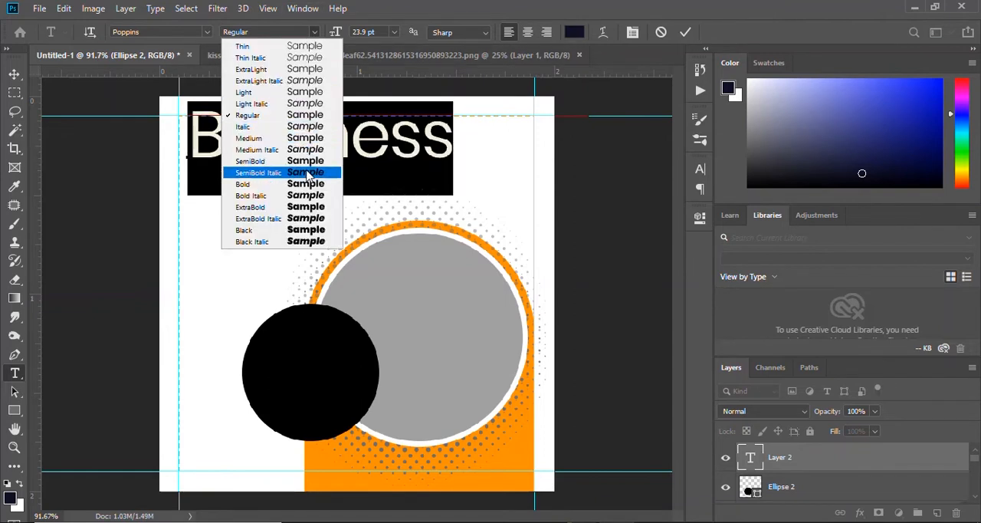
left_click(253, 189)
left_click(685, 32)
Scale the "Business" text to about 59% and align it with the left guide, slightly below the top guide.
key("v")
left_click_drag(457, 147, 452, 157)
key("ctrl+t")
left_click_drag(467, 110, 357, 151)
left_click_drag(283, 177, 268, 163)
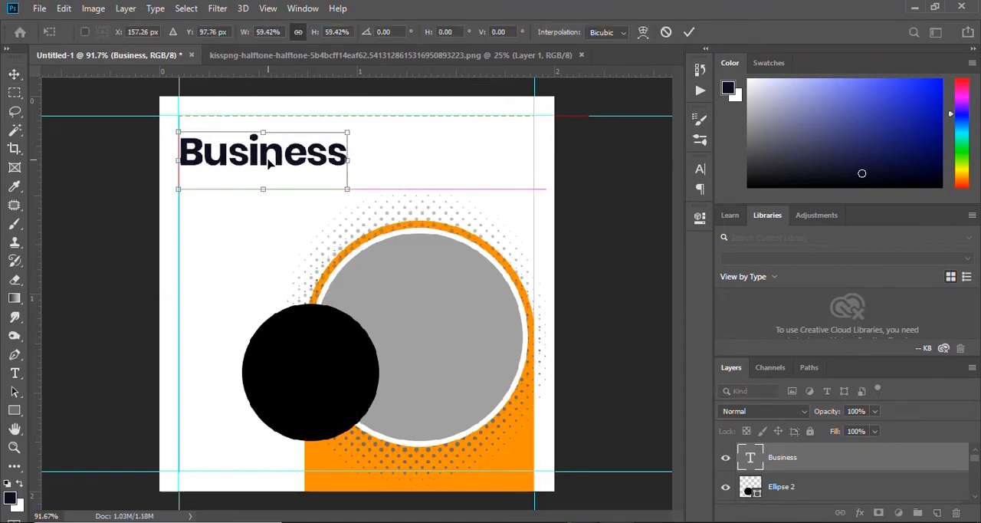
left_click(690, 35)
Duplicate the "Business" text directly beneath the original and change the copy to "Growth".
key("ctrl+j")
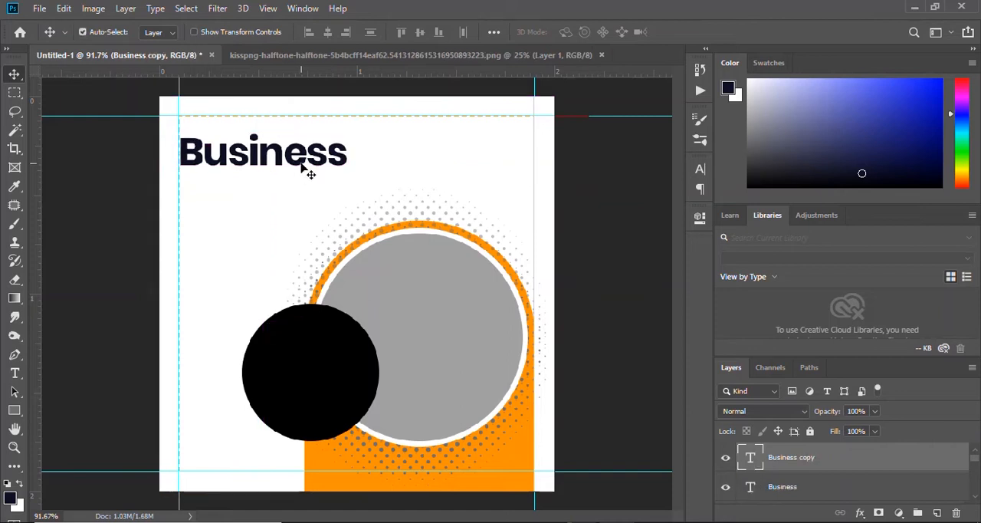
left_click_drag(300, 160, 301, 192)
key("t")
type("GRo")
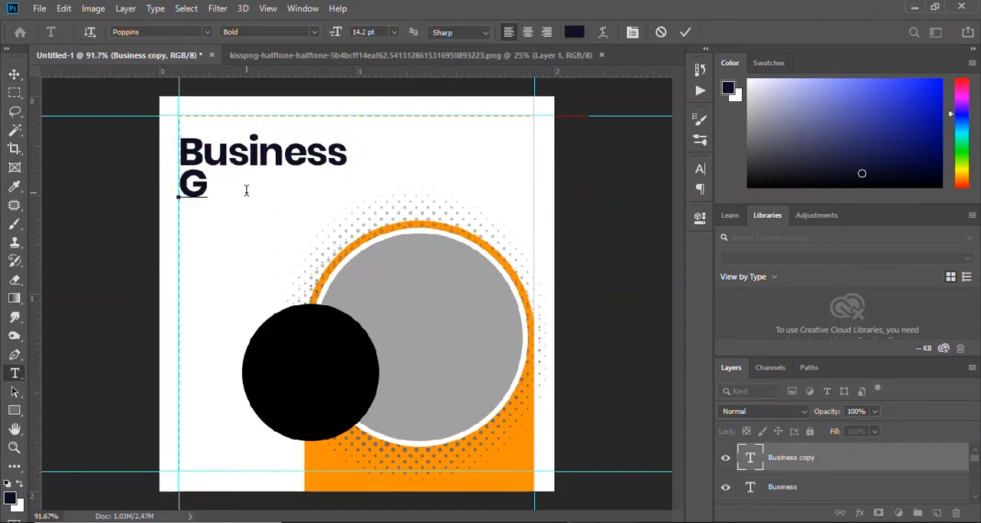
key("BackSpace")
key("BackSpace")
type("rowth")
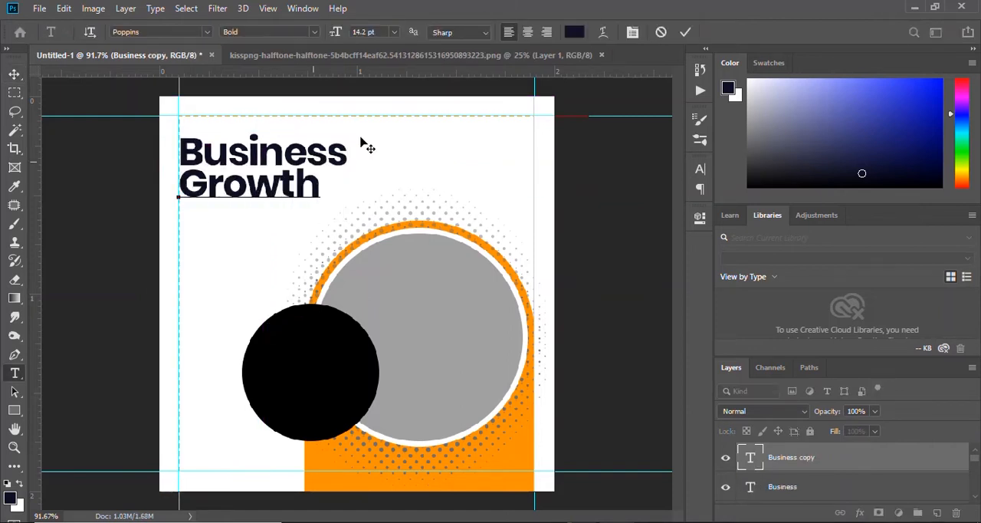
left_click(690, 32)
key("v")
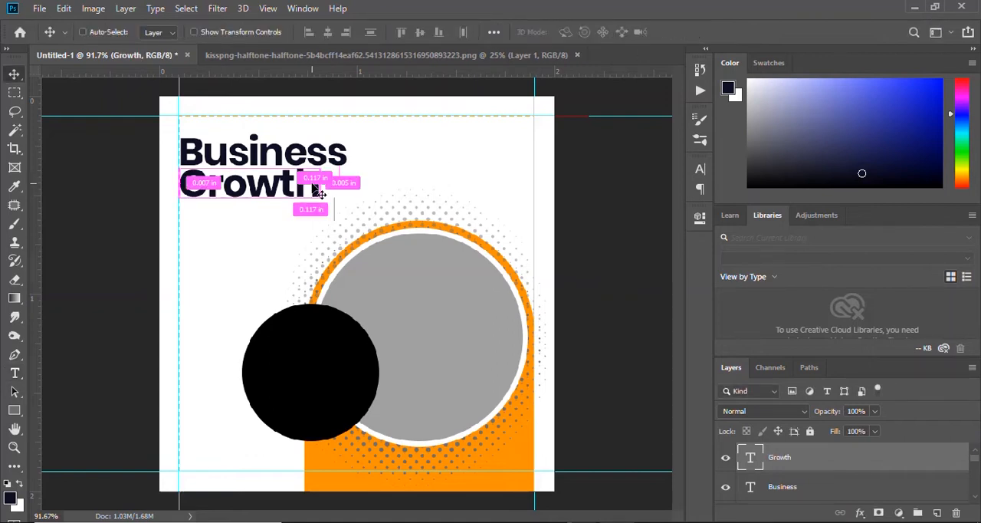
Duplicate the "Growth" text directly beneath it and change the copy to "Agency".
left_click_drag(321, 195, 312, 218)
double_click(254, 222)
type("Agency")
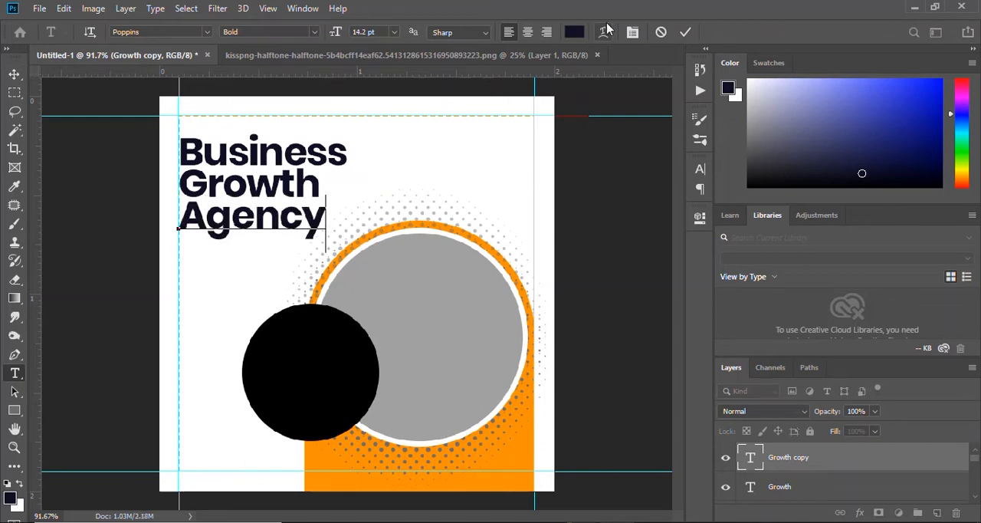
left_click(685, 31)
key("v")
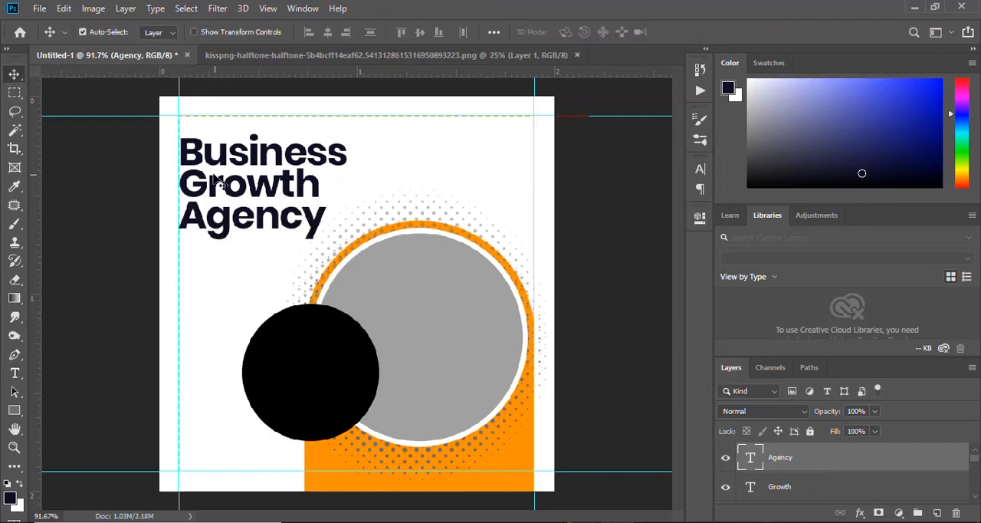
Draw a 230 × 44 px rectangle over the word "Growth", starting at the left guide.
left_click(269, 193)
key("u")
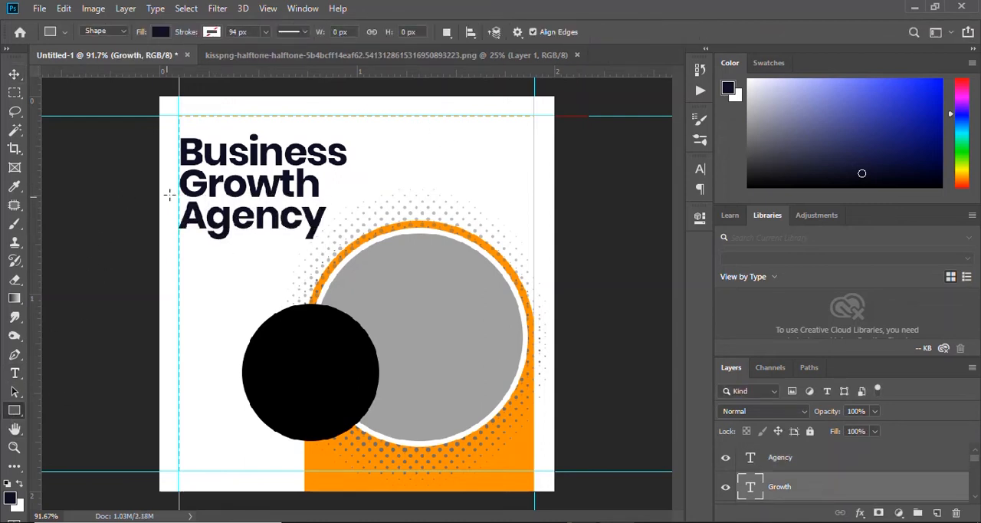
left_click_drag(177, 169, 331, 199)
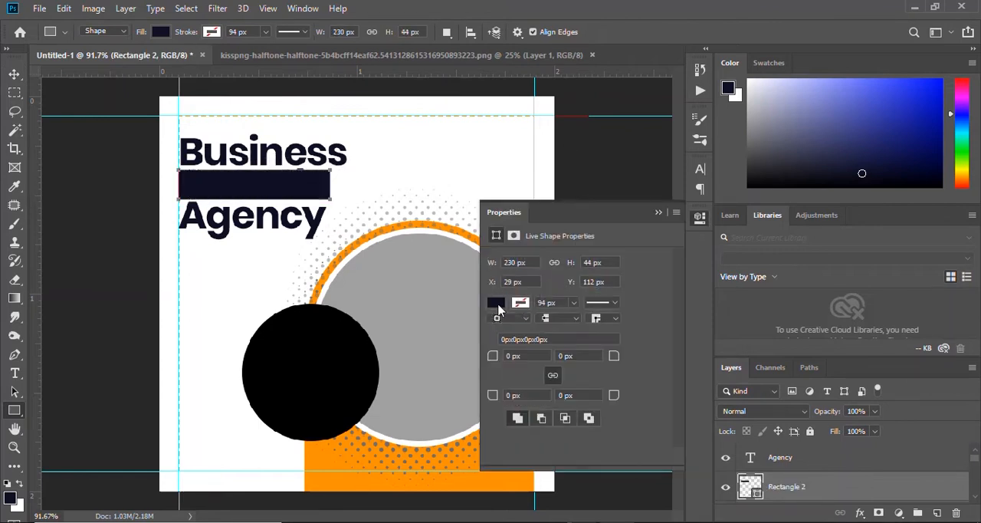
Fill the rectangle over "Growth" with the orange sampled from the arch.
left_click(499, 308)
left_click(635, 322)
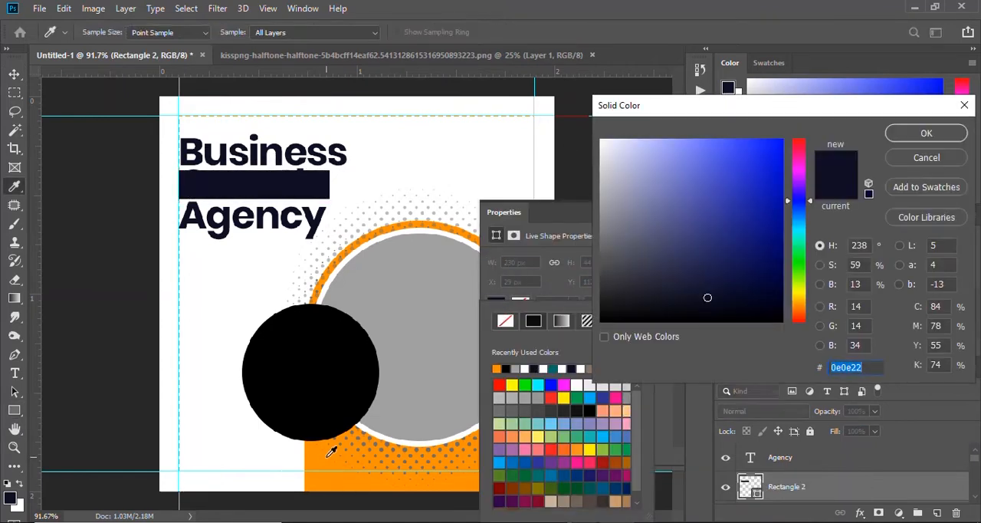
left_click(363, 476)
left_click(926, 132)
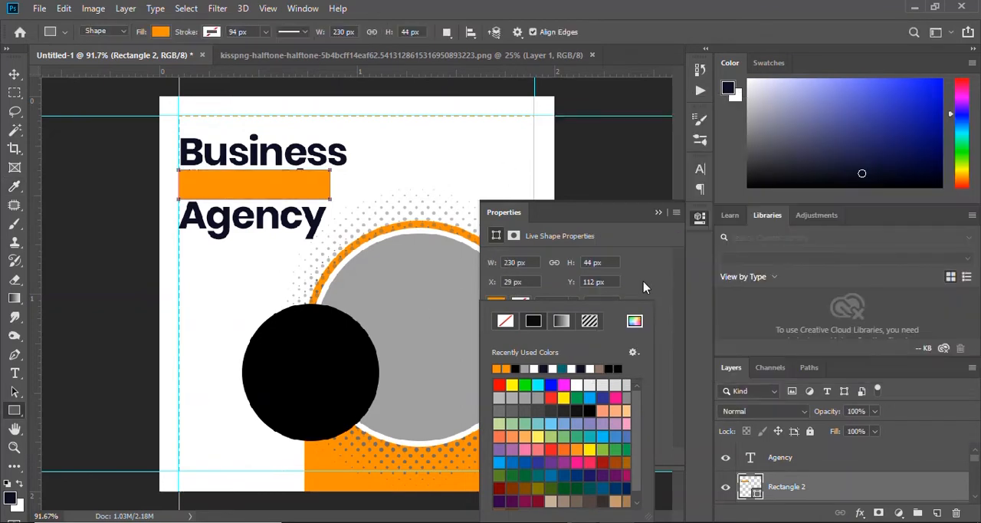
left_click(659, 213)
left_click(659, 213)
Place the Rectangle 2 layer behind the "Growth" text and extend its upper edge to cover the word's full height.
key("v")
left_click_drag(844, 502, 804, 485)
scroll(249, 196, "up", 5)
key("ctrl+t")
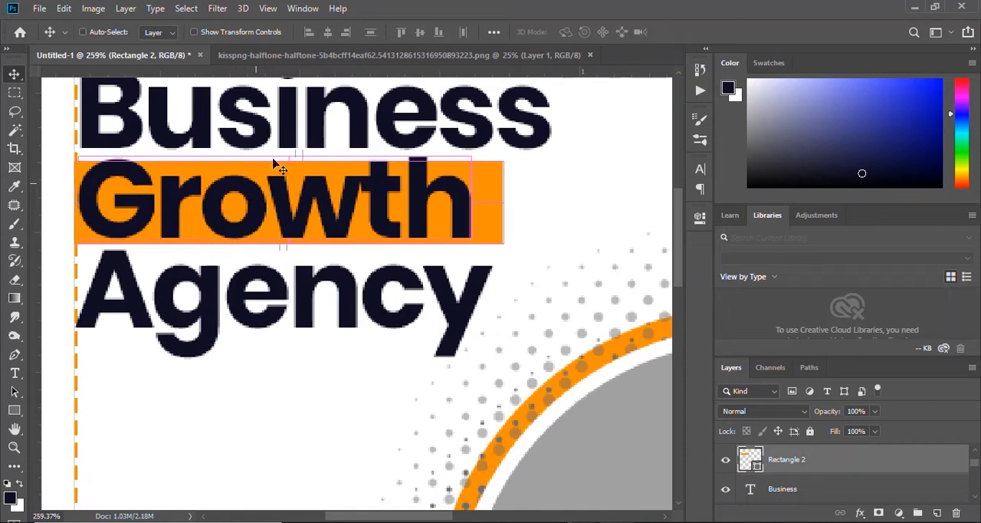
left_click_drag(288, 161, 263, 132)
left_click(689, 32)
key("ctrl+0")
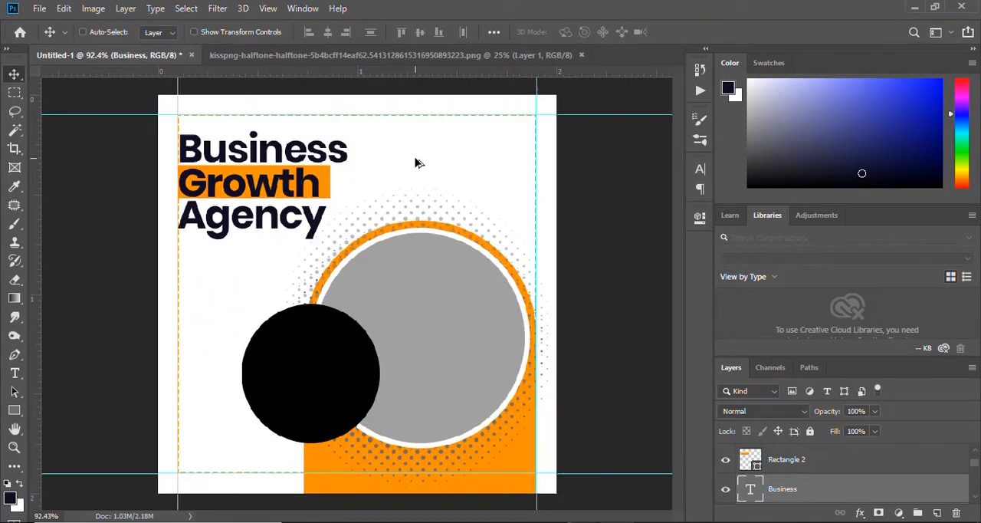
left_click(421, 372)
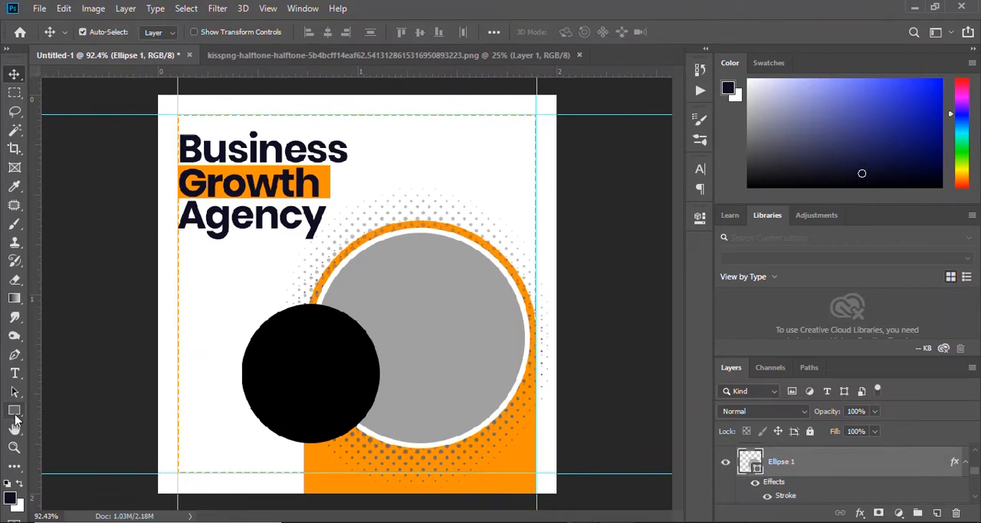
left_click(18, 412)
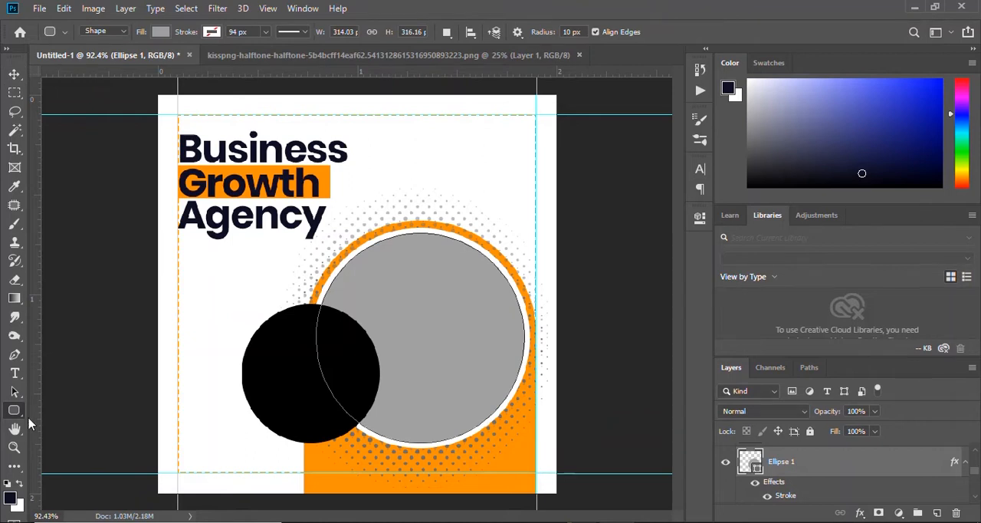
right_click(15, 411)
left_click(69, 473)
left_click(584, 33)
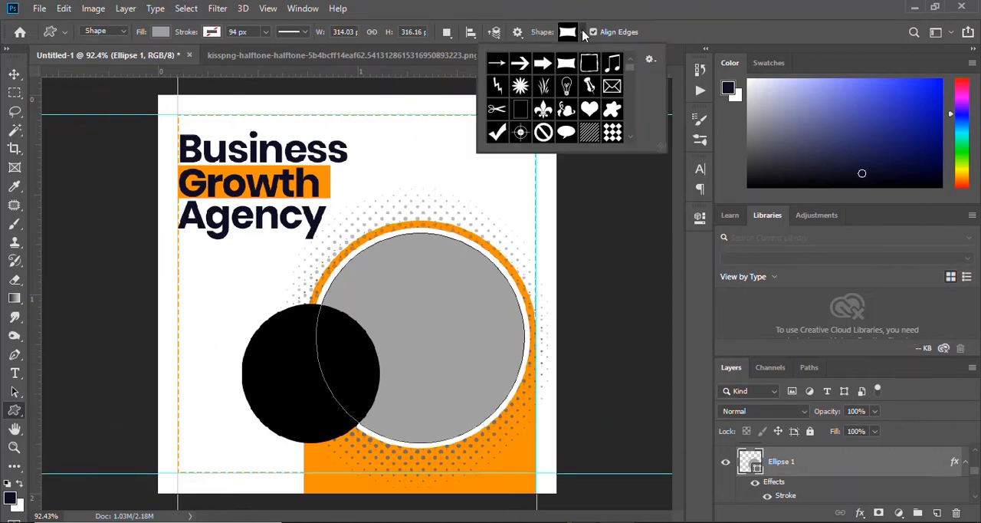
scroll(568, 107, "down", 3)
right_click(15, 412)
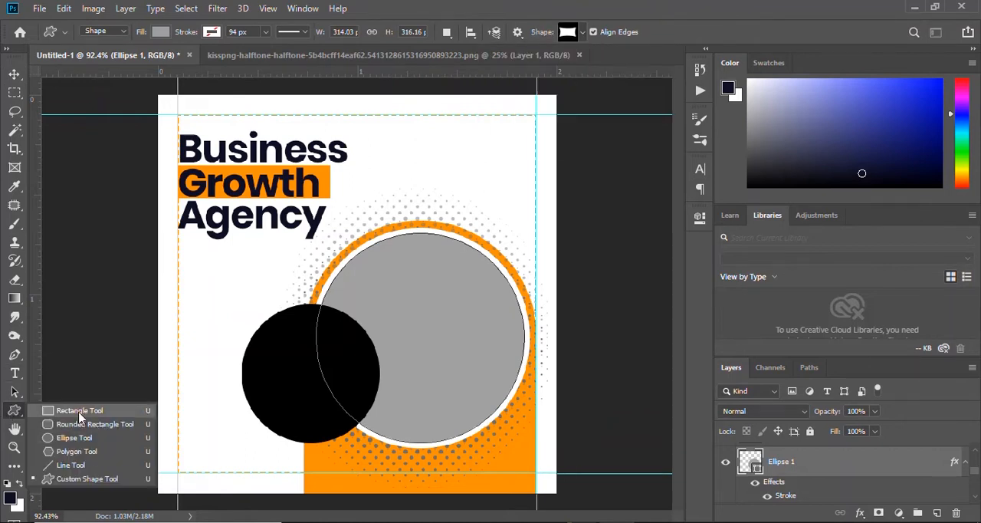
left_click(79, 413)
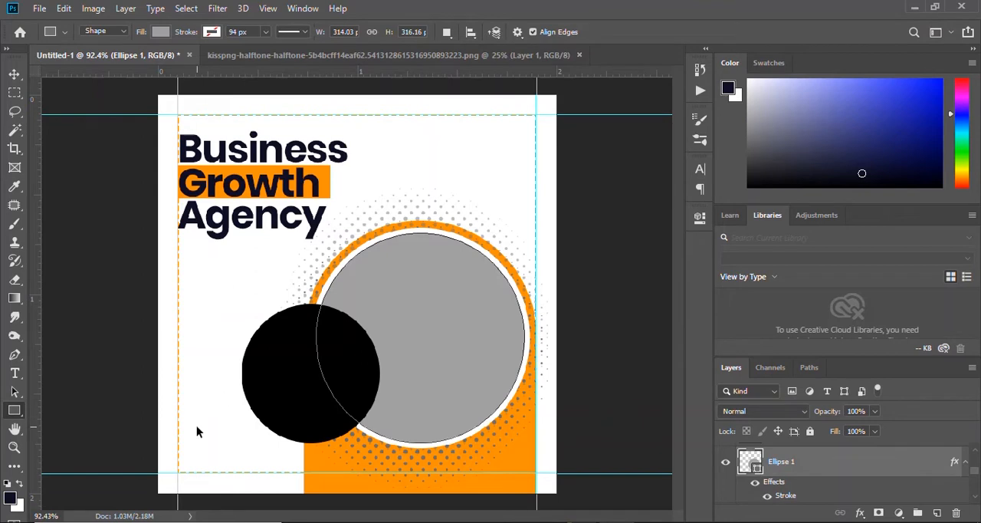
Scale the arch, both circles and the halftone together to about 91% near the right guide, and set Layer 1's opacity to 48%.
key("v")
left_click(429, 222)
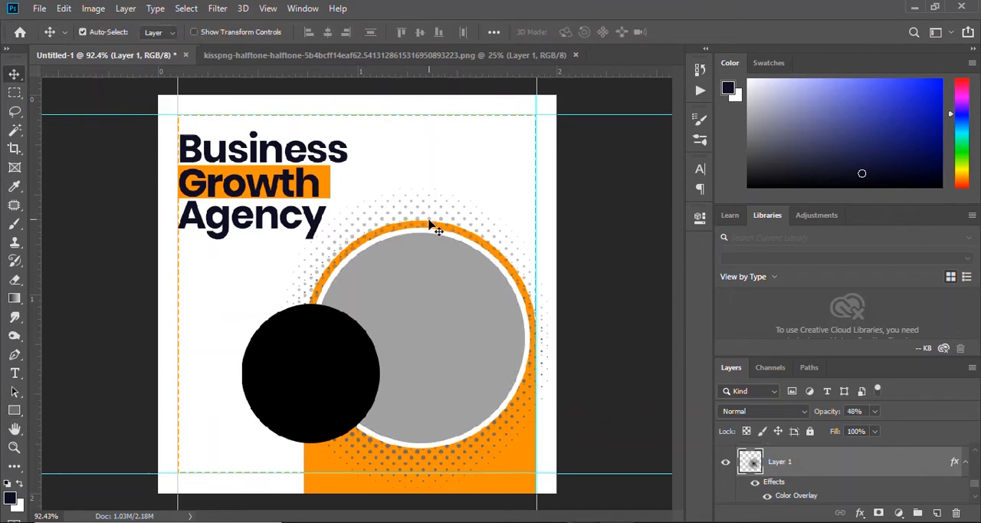
left_click(332, 425, "shift")
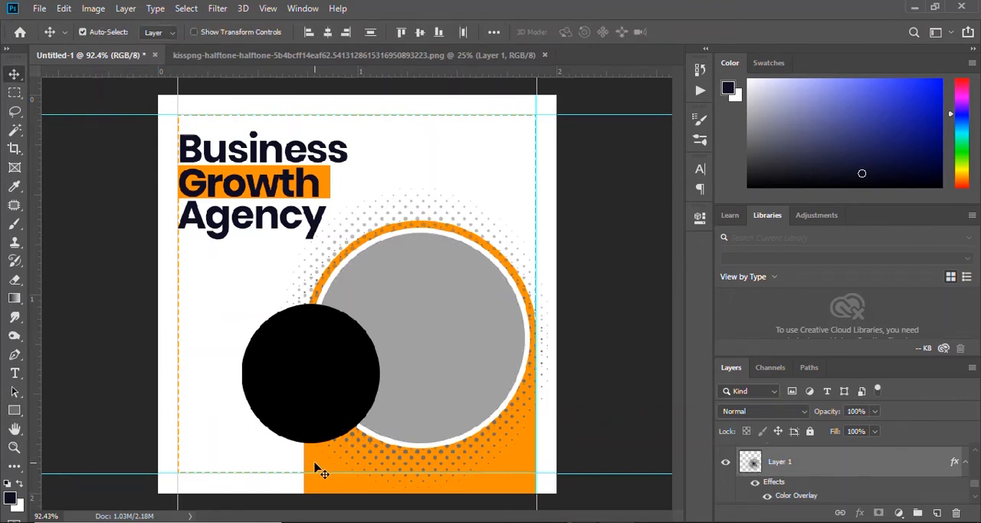
key("ctrl+t")
left_click_drag(243, 193, 270, 226)
left_click_drag(451, 284, 450, 258)
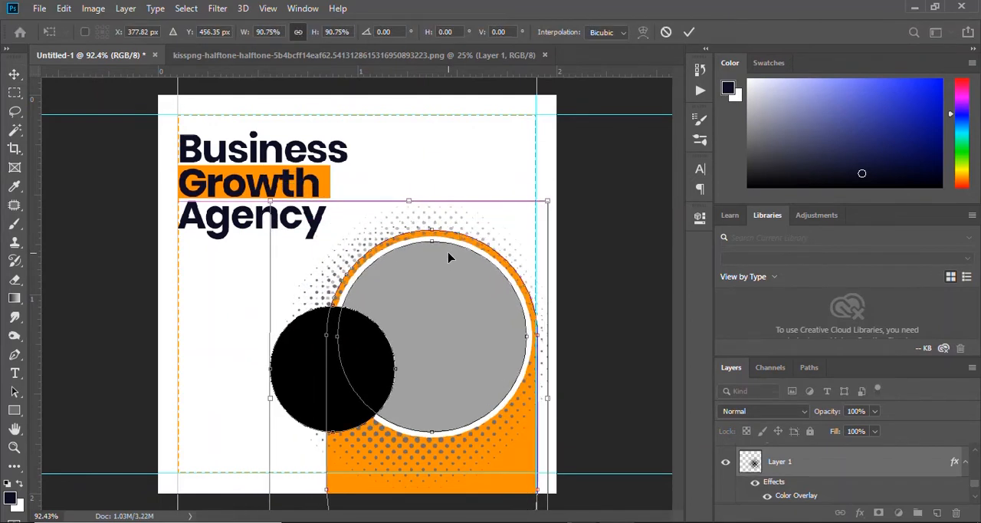
left_click(690, 31)
key("4")
key("8")
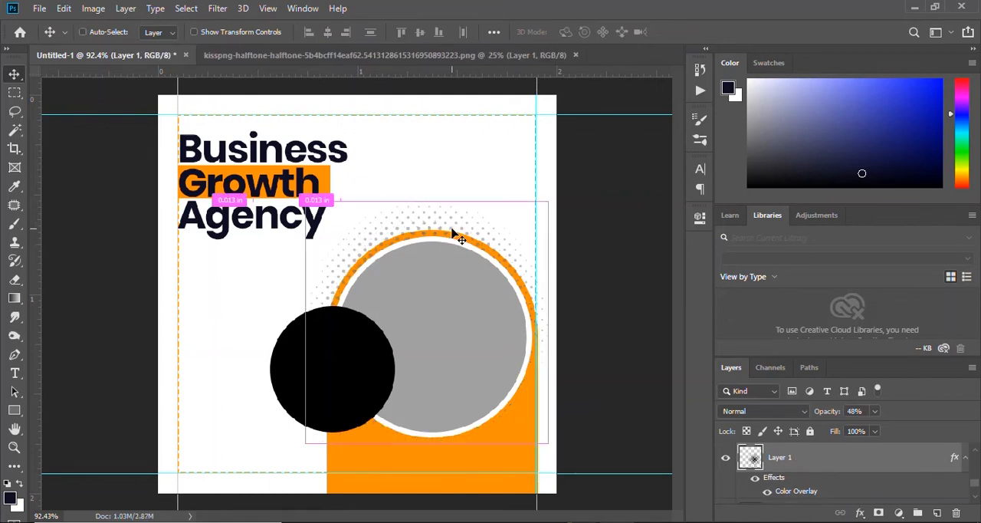
Hide the guides, then duplicate the Layer 1 halftone and shift the copy down around the large circle.
key("ctrl+h")
key("ctrl+j")
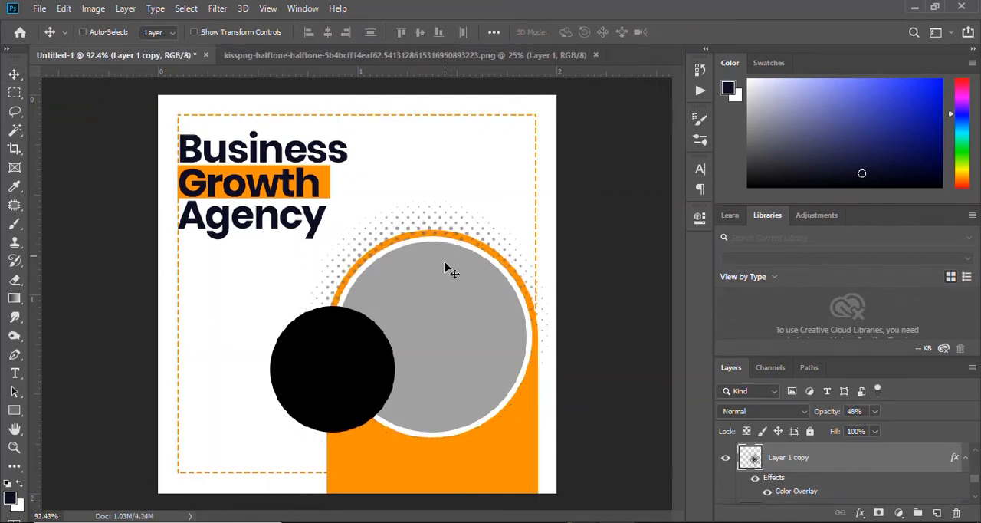
key("ctrl+t")
left_click_drag(445, 268, 434, 290)
left_click(689, 31)
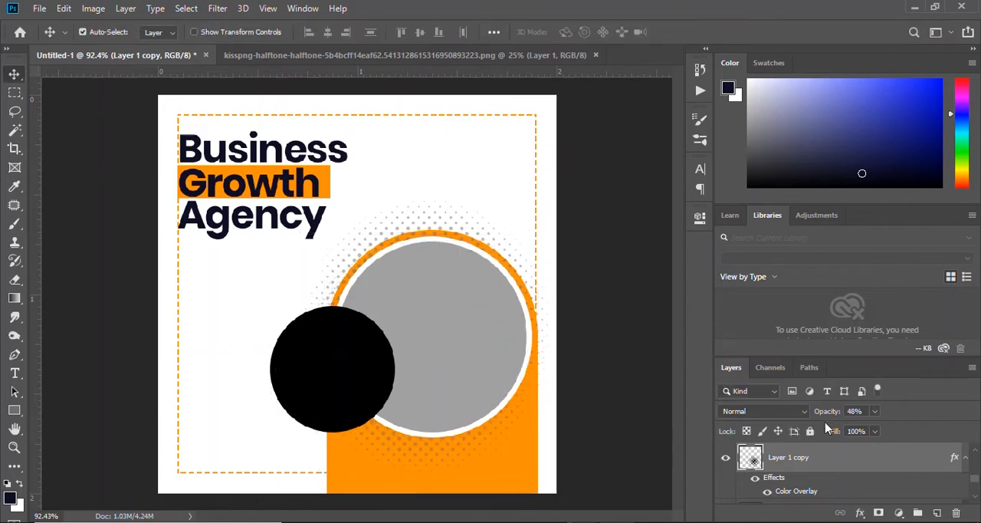
Reposition the Layer 1 copy halftone around the lower part of the large circle, at 100% opacity.
key("ctrl+t")
left_click_drag(460, 373, 470, 378)
left_click_drag(492, 315, 480, 309)
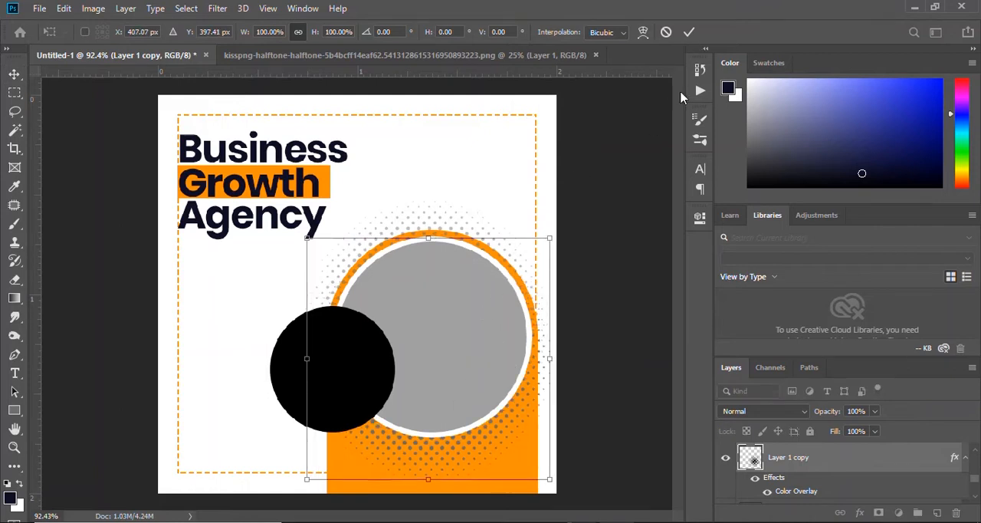
left_click(689, 31)
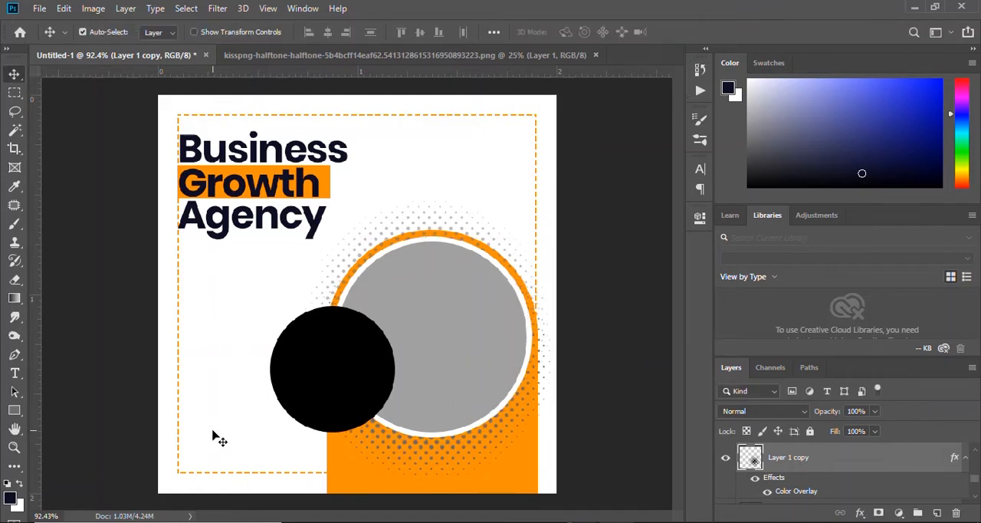
Draw a 122 × 52 px rounded rectangle in the canvas's lower left area, with fully rounded ends and an orange fill.
right_click(18, 413)
left_click(66, 423)
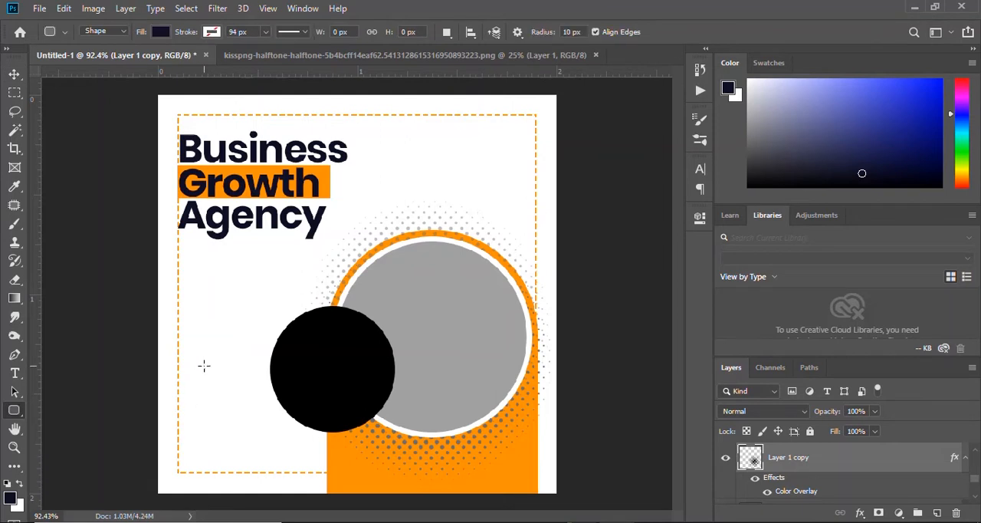
left_click_drag(195, 400, 274, 434)
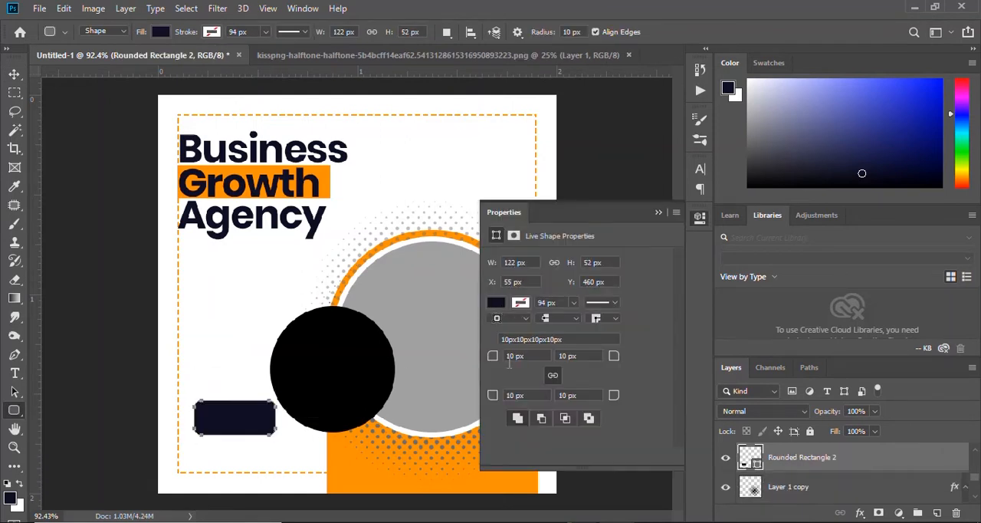
left_click(496, 304)
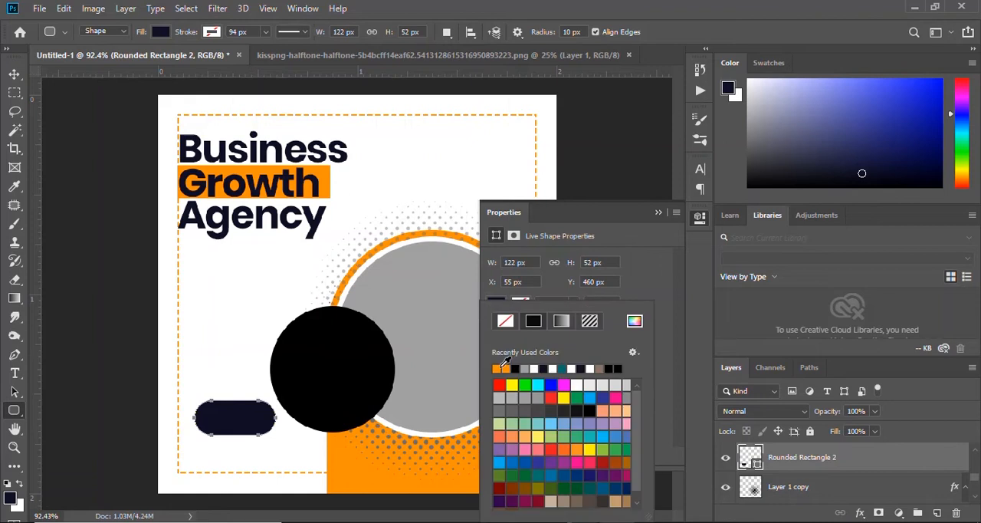
left_click(501, 368)
left_click(658, 213)
key("v")
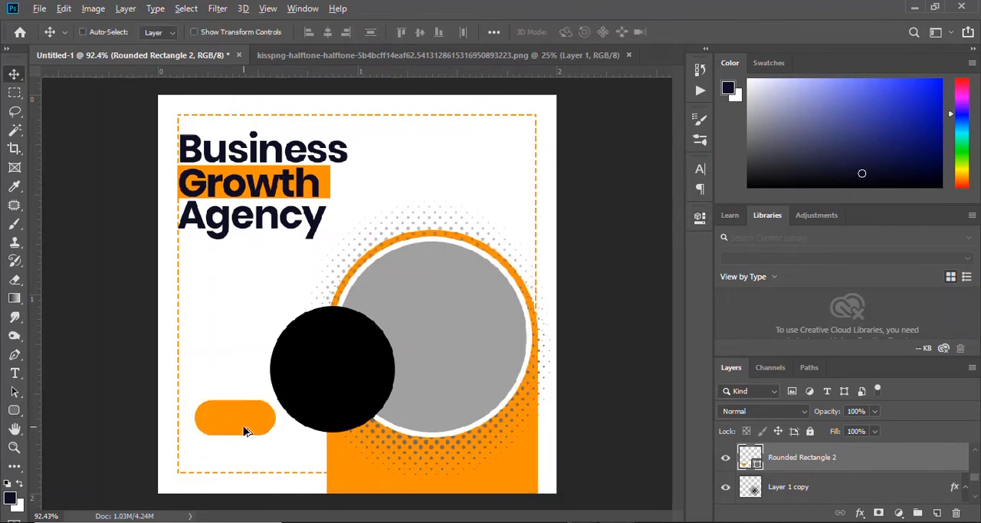
Resize the orange rounded rectangle to about 109% width and 63% height, making a slimmer button.
scroll(245, 430, "up", 3)
left_click_drag(296, 362, 313, 303)
mouse_move(246, 356)
left_mouse_down()
mouse_move(239, 369)
mouse_move(305, 371)
mouse_move(243, 350)
mouse_move(243, 361)
left_mouse_up()
key("ctrl+t")
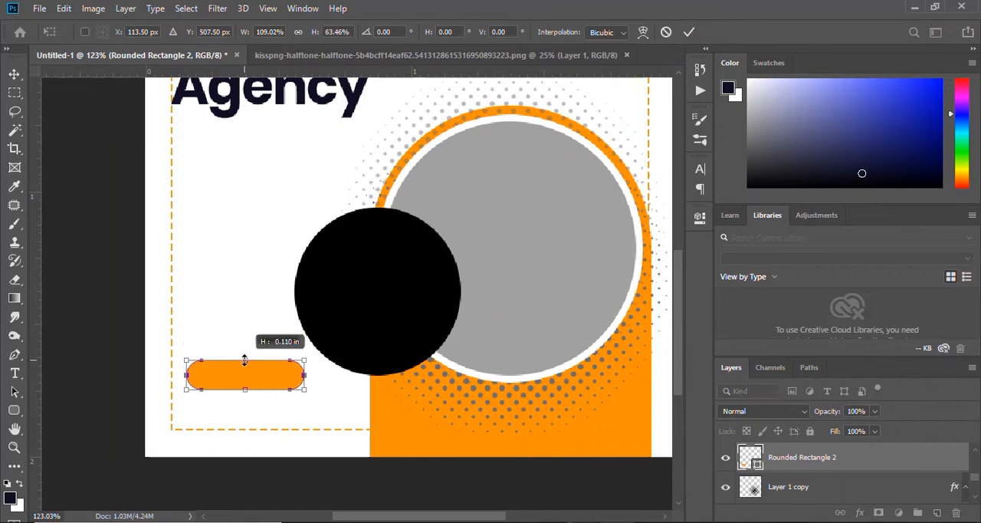
left_click(689, 33)
key("ctrl+0")
Add the text "Get Started" on a new text layer above the orange button.
scroll(273, 339, "up", 6)
scroll(308, 348, "up", 3)
left_click_drag(345, 338, 368, 158)
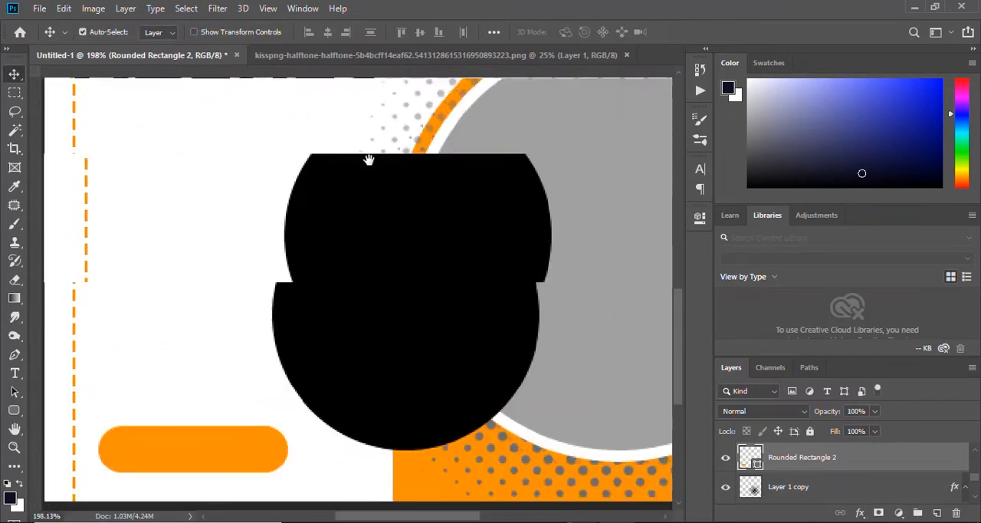
key("t")
left_click(164, 415)
type("Get Sta")
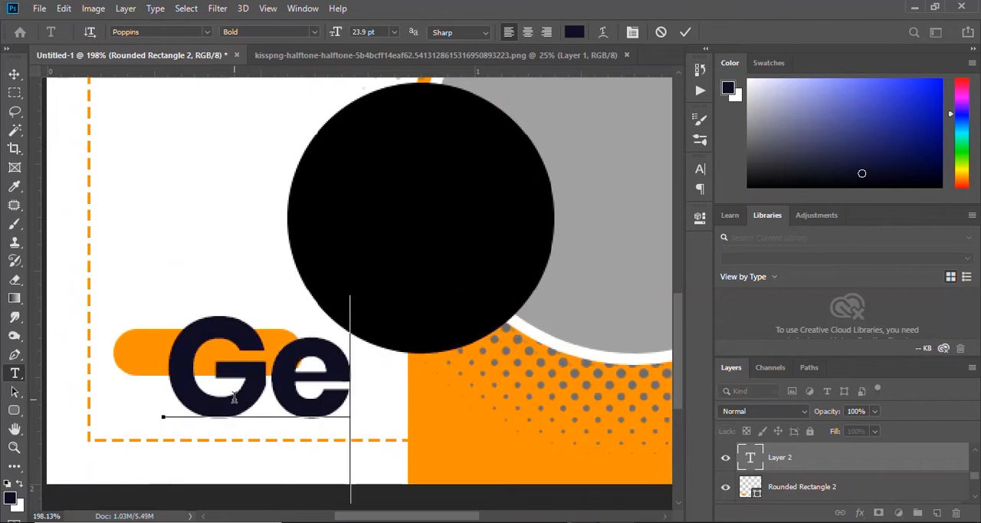
left_click(685, 32)
Scale the "Get Started" text to about 22% and center it inside the orange button.
key("ctrl+t")
left_click_drag(66, 290, 204, 356)
left_click_drag(539, 329, 268, 387)
left_click_drag(220, 416, 234, 347)
left_click_drag(288, 377, 295, 383)
left_click_drag(248, 345, 247, 351)
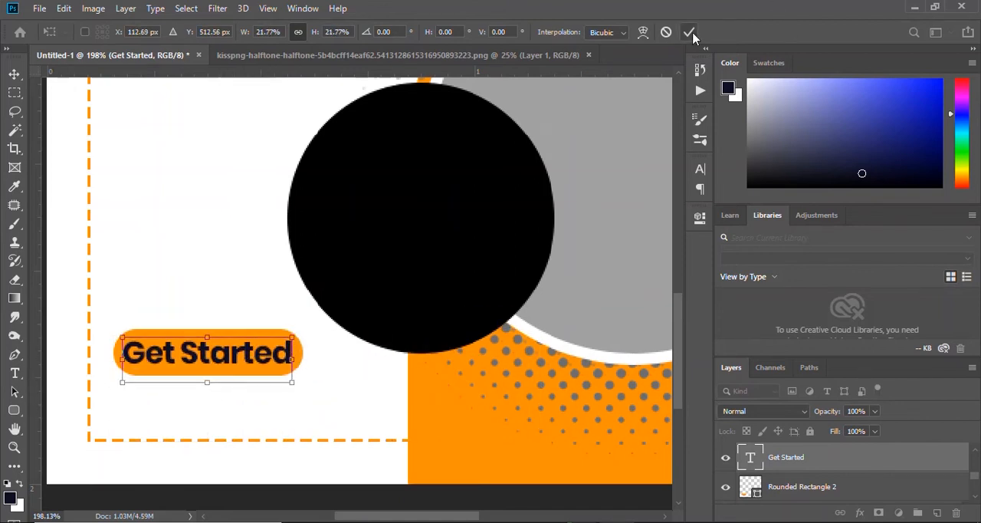
left_click(691, 34)
Recolor the "Get Started" text on the orange button to white.
scroll(245, 313, "up", 4)
scroll(268, 325, "down", 9)
scroll(259, 388, "up", 8)
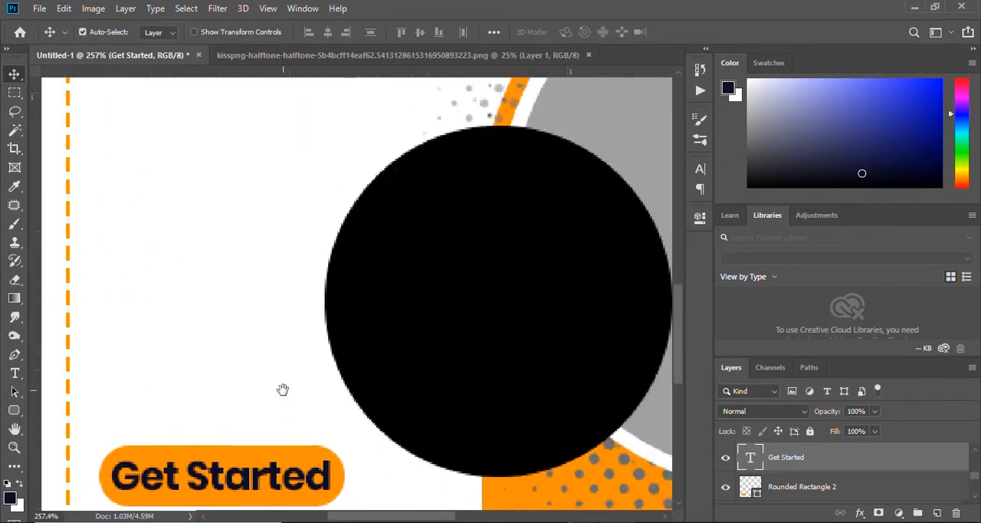
left_click_drag(283, 389, 362, 254)
key("t")
left_click(296, 347)
key("ctrl+a")
left_click(574, 33)
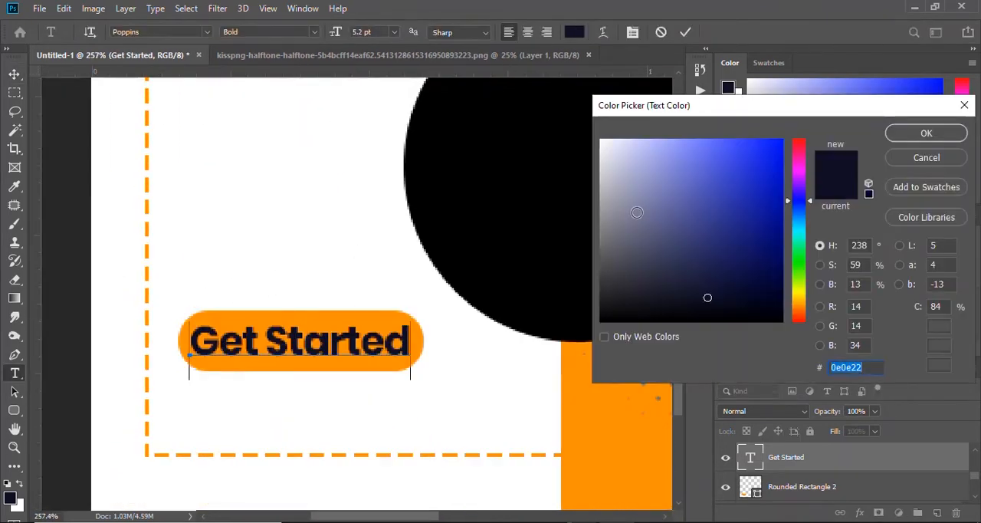
left_click_drag(637, 212, 597, 135)
left_click(909, 135)
left_click(686, 33)
key("v")
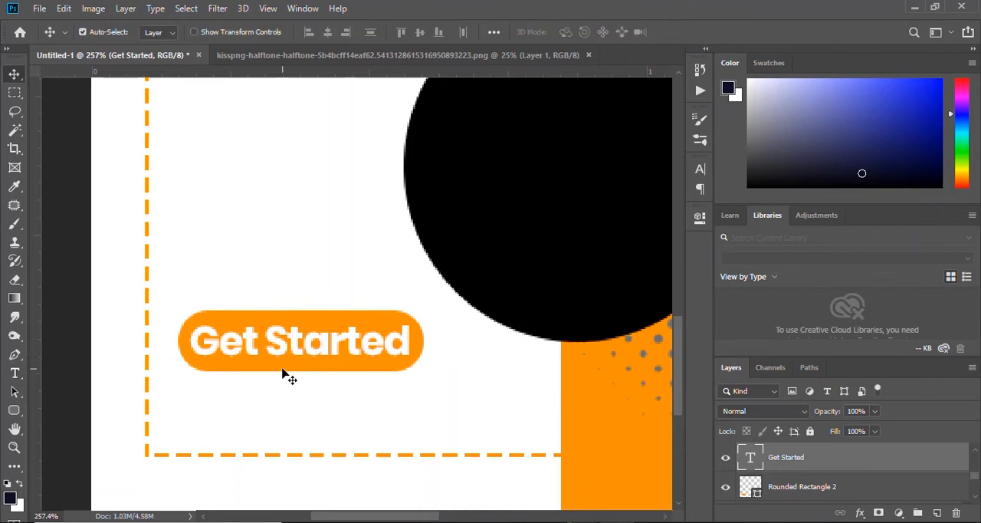
Draw a thin 230 × 6 px dark navy rectangle beneath the word "Agency", starting at the dashed border's left edge.
scroll(283, 373, "down", 8)
scroll(206, 444, "up", 2)
scroll(217, 452, "up", 5)
scroll(332, 164, "down", 2)
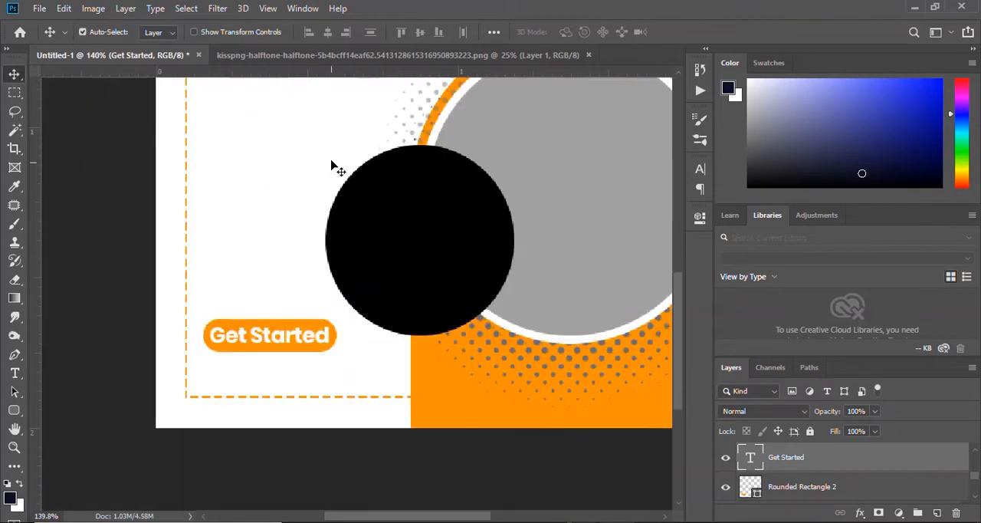
left_click_drag(331, 165, 348, 351)
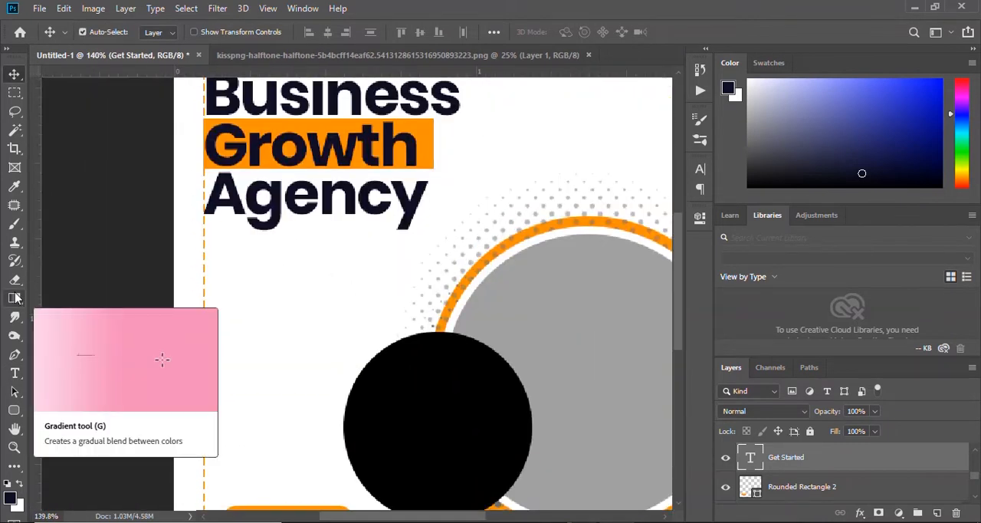
left_click(14, 410)
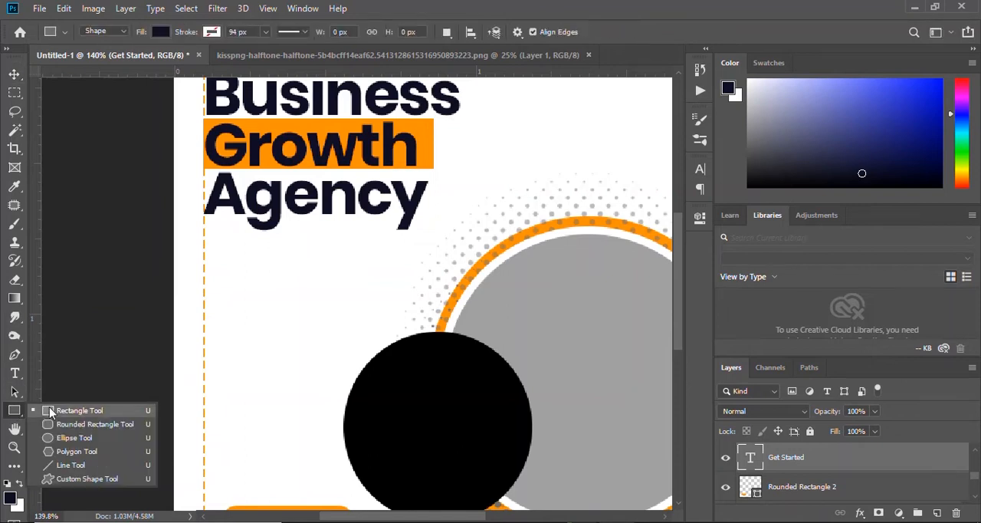
left_click(77, 408)
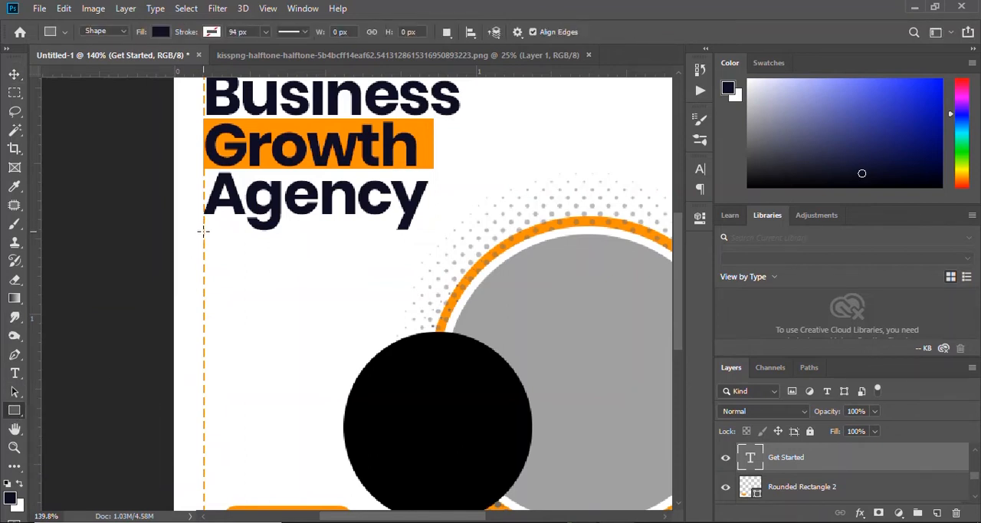
left_click_drag(204, 248, 437, 248)
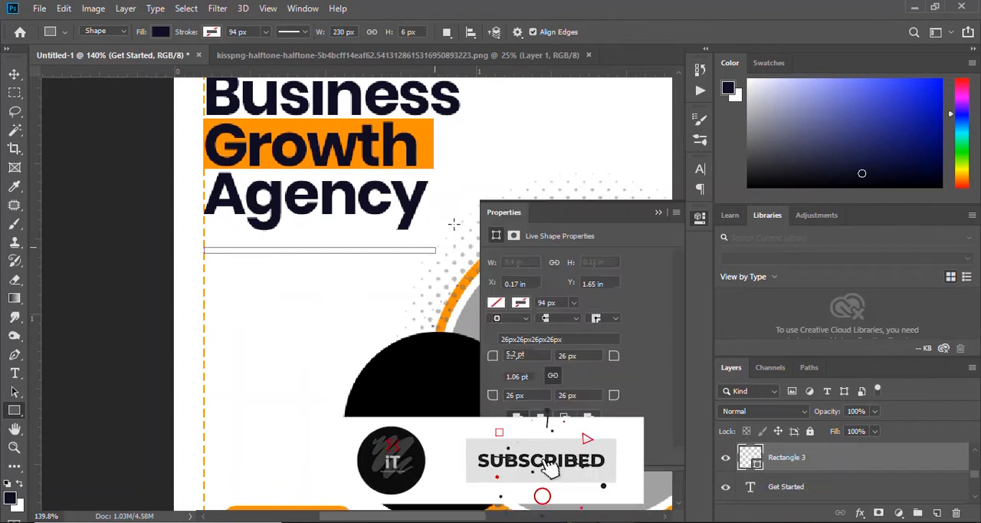
left_click(495, 303)
left_click(658, 212)
key("v")
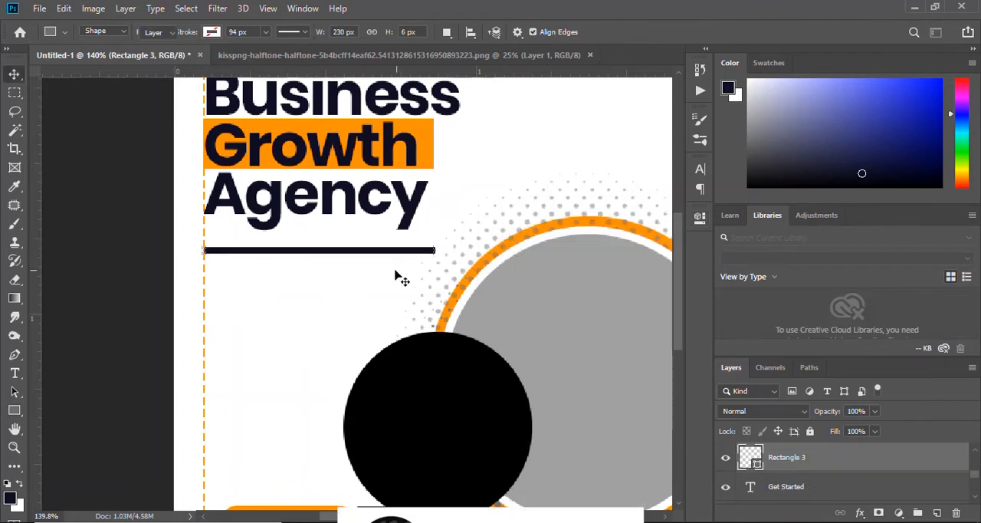
Move the navy bar slightly up toward "Agency" and stretch its right end to about 110% width, matching the word "Business".
left_click_drag(368, 252, 368, 239)
scroll(398, 242, "down", 2)
scroll(269, 247, "up", 2)
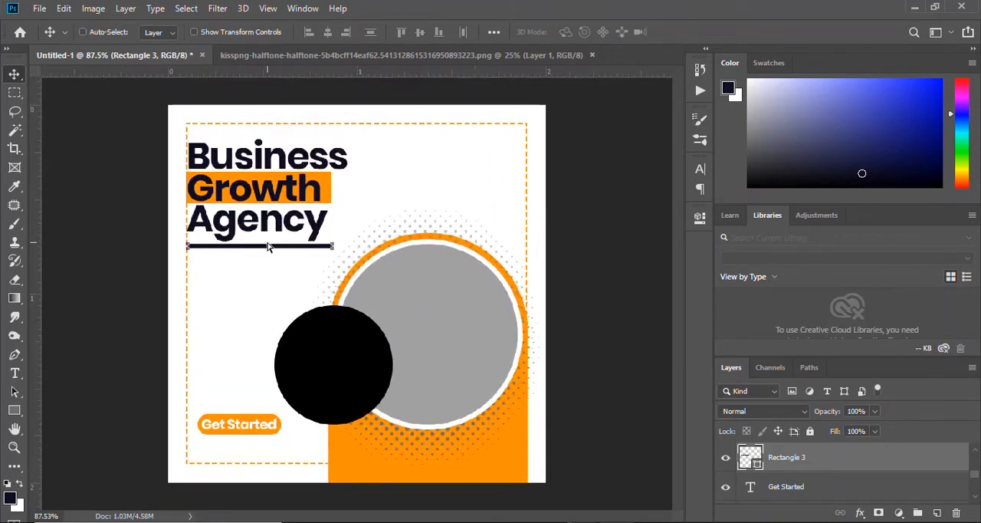
left_click_drag(418, 189, 434, 255)
key("ctrl+r")
key("ctrl+t")
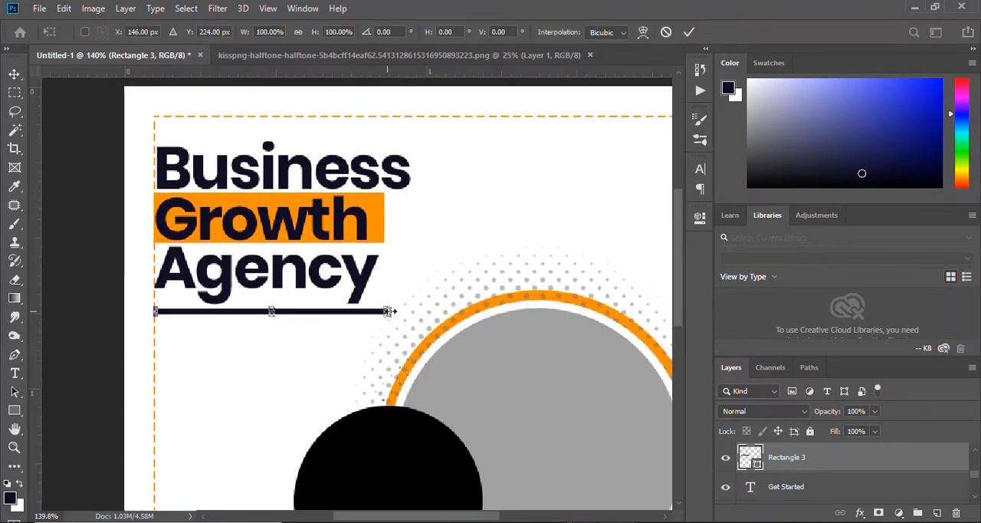
left_click_drag(389, 310, 411, 310)
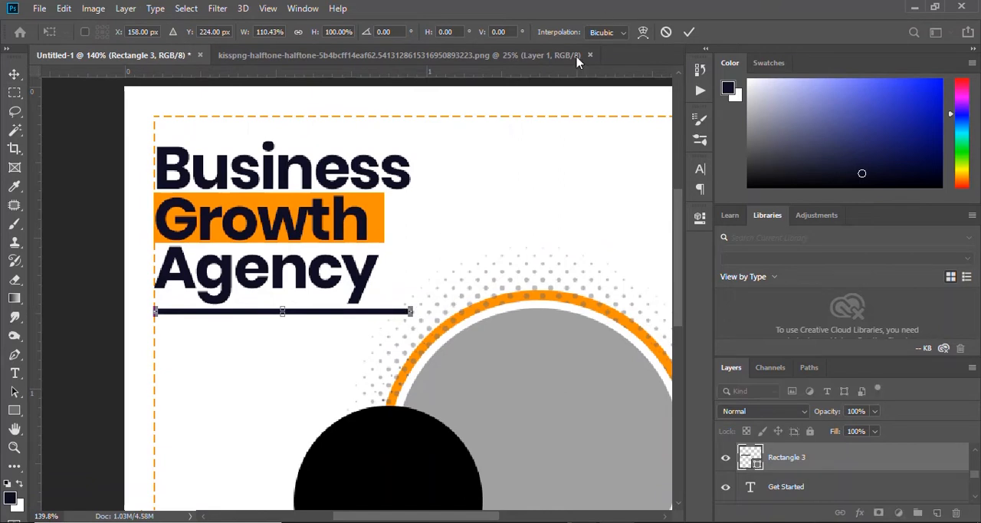
left_click(690, 33)
key("ctrl+0")
Thin the navy bar beneath the headline to about 2.6 px high.
scroll(245, 299, "up", 6)
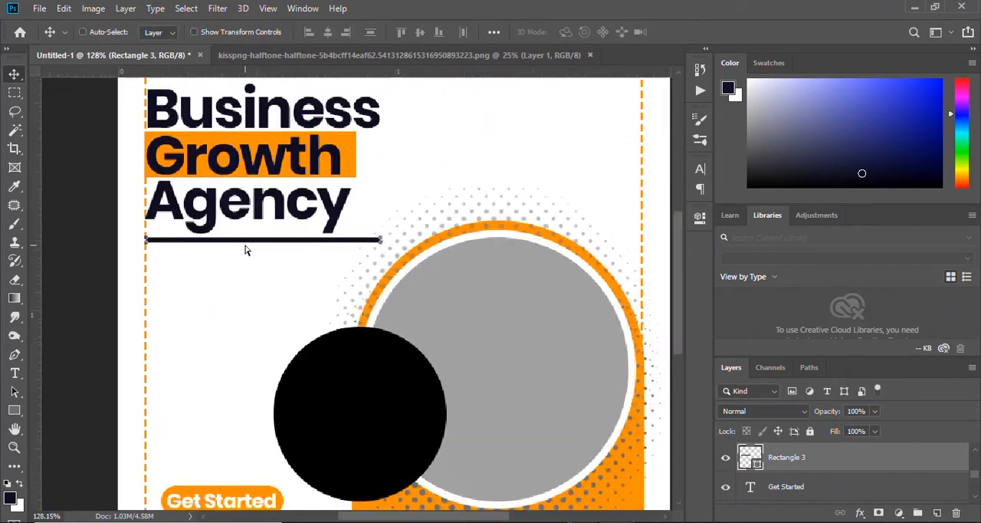
key("ctrl+t")
left_click_drag(285, 304, 286, 309)
left_click(689, 31)
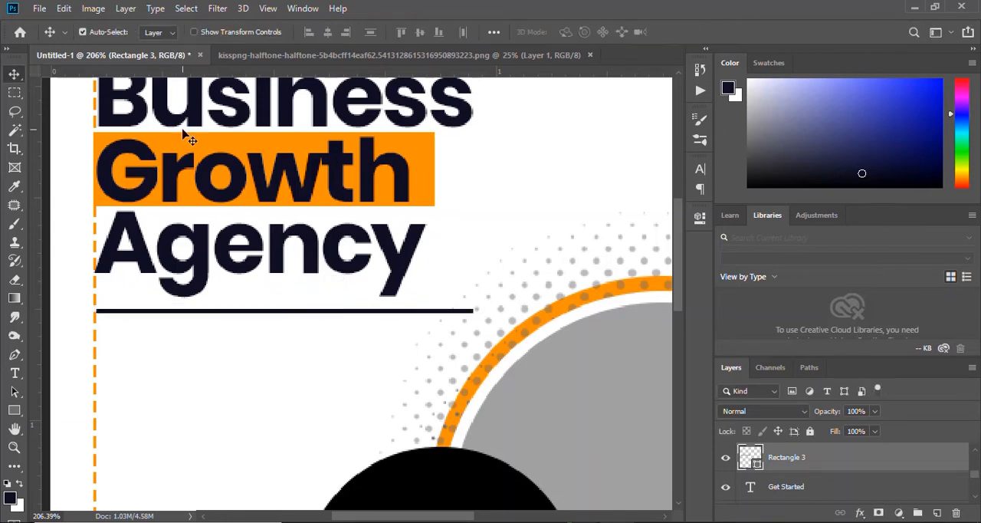
Change the fill of the thin bar beneath the headline to the recently used orange.
left_click(15, 411)
left_click(160, 31)
left_click(103, 105)
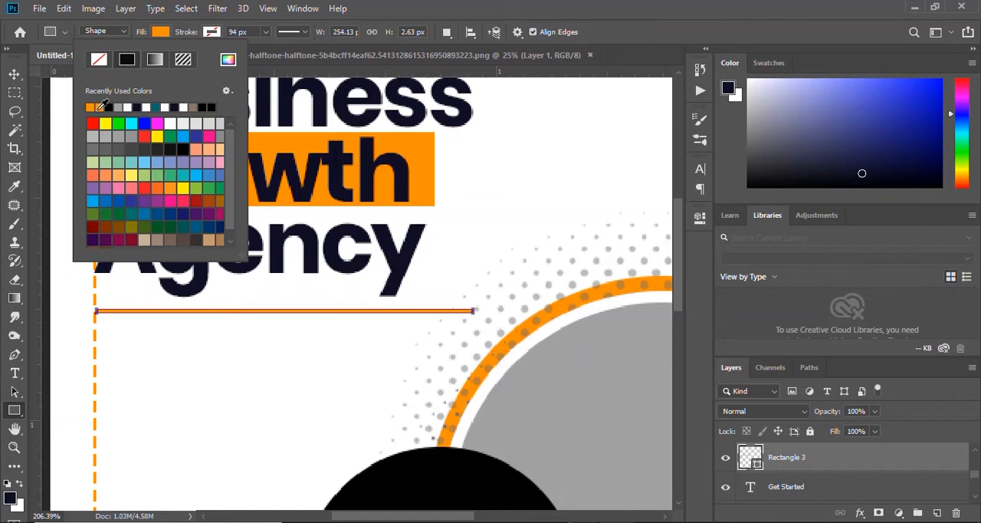
key("Return")
key("v")
left_click_drag(290, 310, 292, 292)
left_click_drag(269, 310, 270, 308)
key("ctrl+z")
left_click(254, 386)
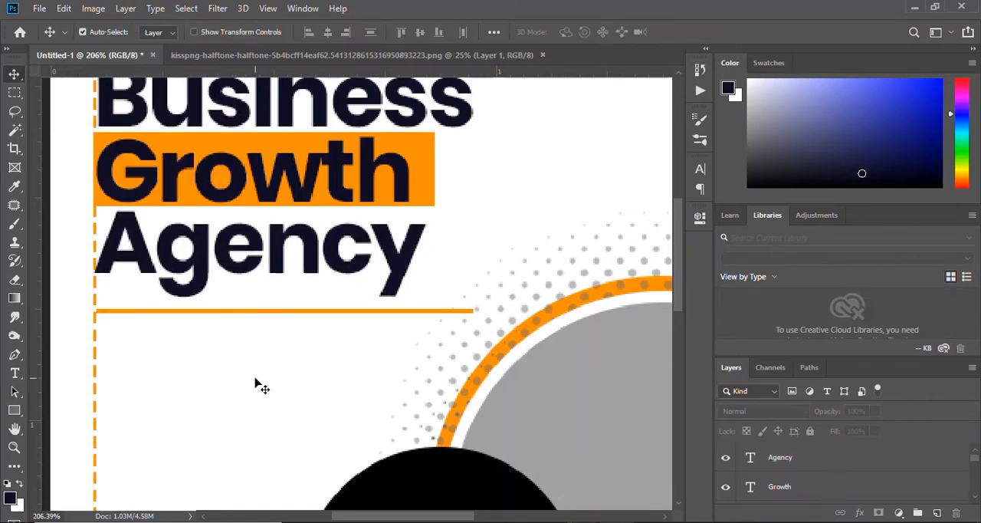
Resize the orange bar to about 90% width and 114% height, ending it level with the orange highlight behind "Growth".
key("ctrl+0")
scroll(274, 307, "up", 3)
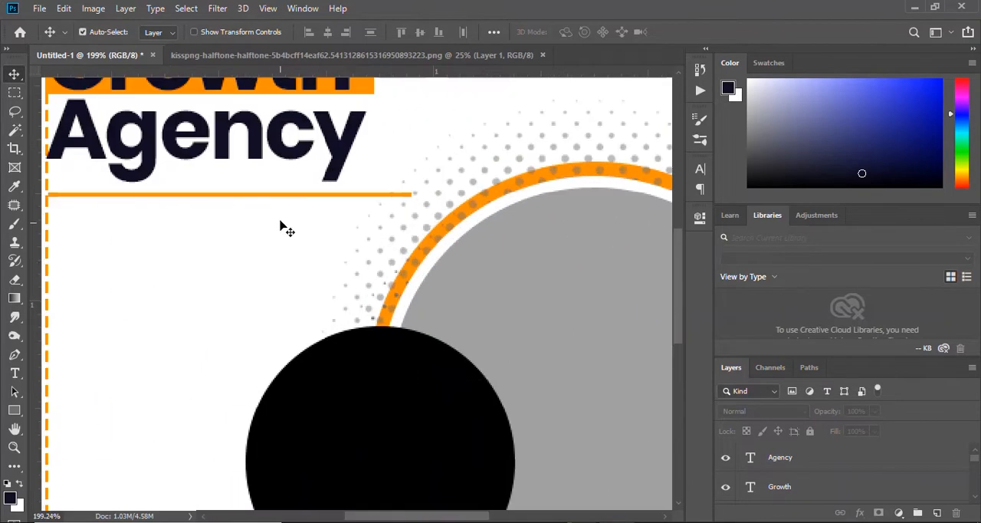
left_click(280, 197, "ctrl")
key("ctrl+t")
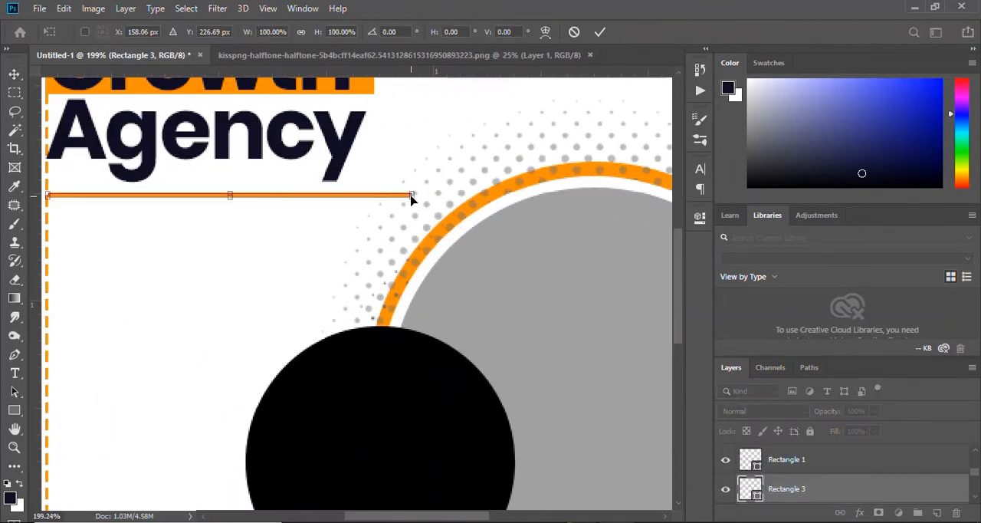
left_click_drag(414, 195, 376, 195)
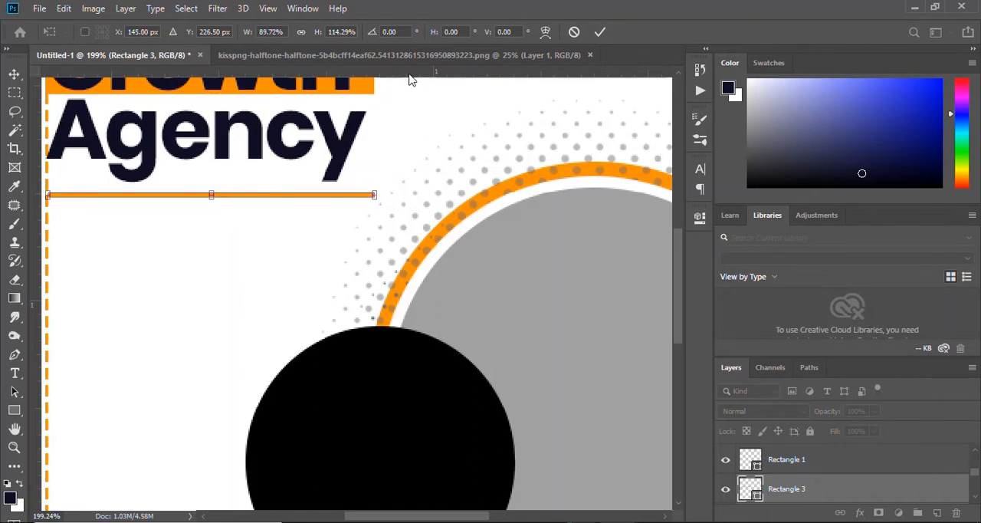
key("Return")
scroll(328, 284, "down", 3)
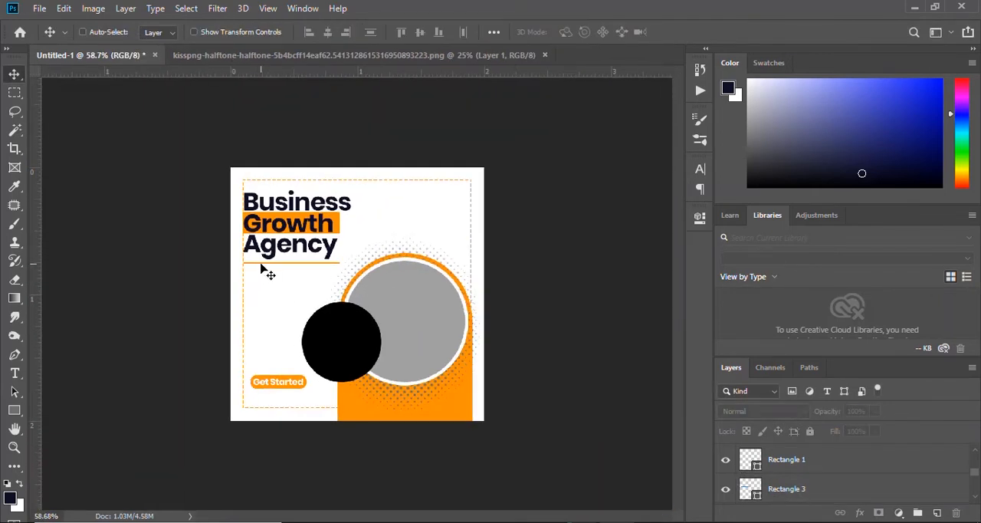
scroll(261, 268, "up", 3)
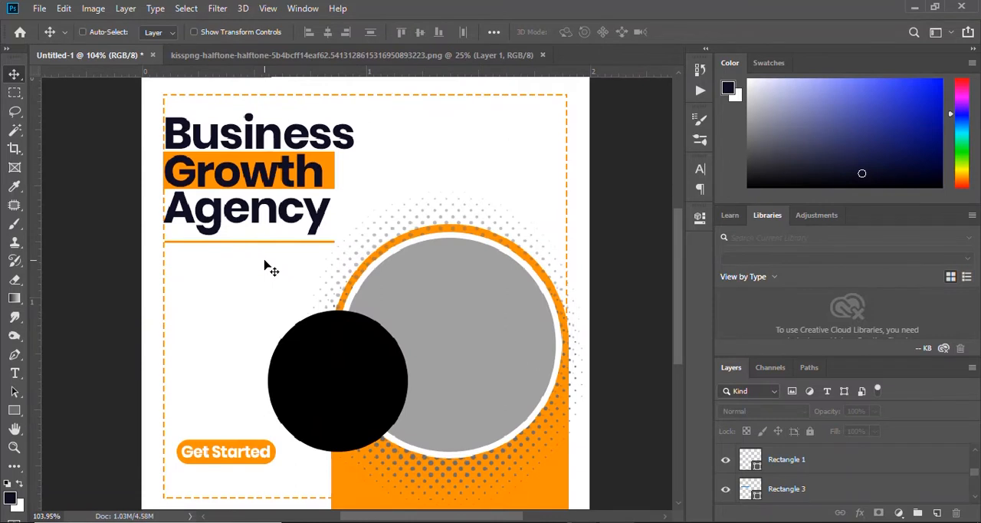
scroll(257, 272, "up", 2)
scroll(230, 306, "down", 3)
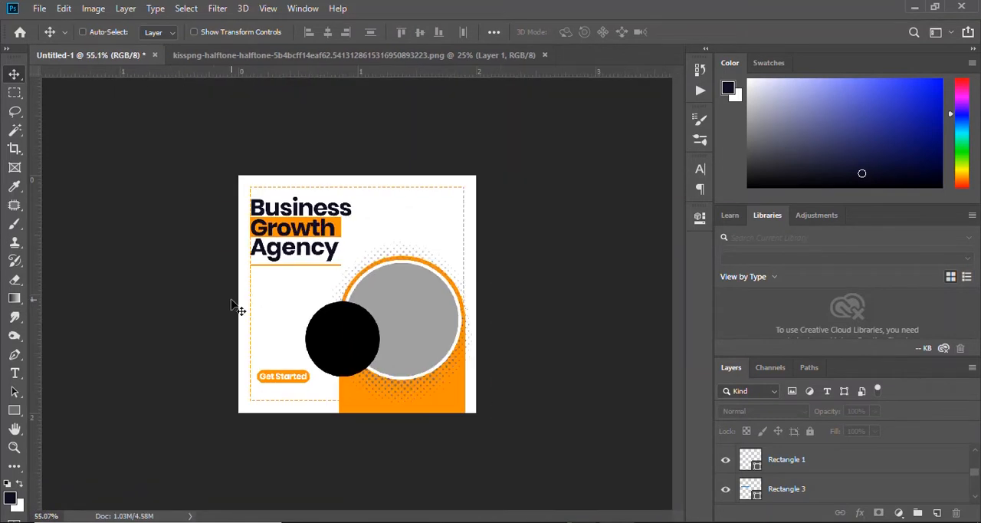
Add a 3.01 pt paragraph text box between the orange bar and the button, pasting "The process of improving some measure of an enterprise's success...".
scroll(278, 309, "up", 3)
key("t")
scroll(849, 471, "up", 2)
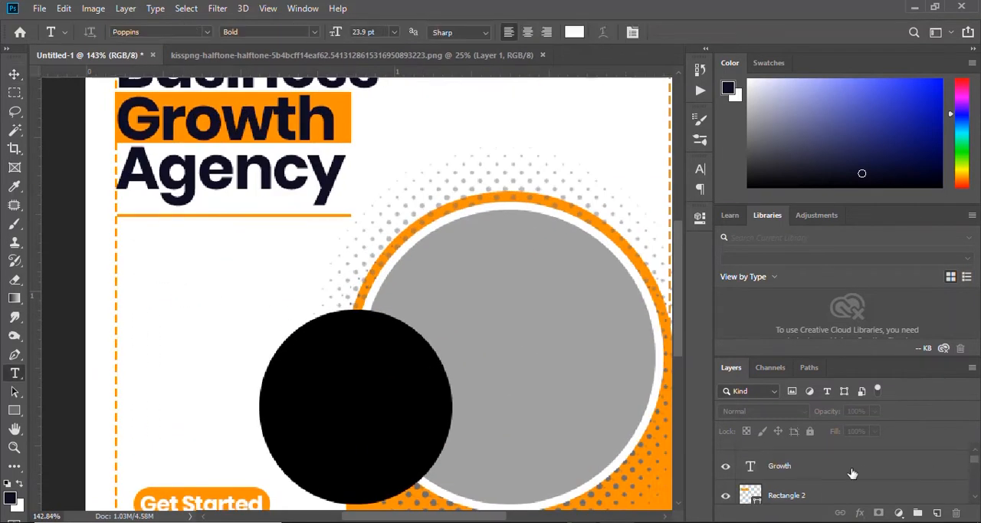
left_click(849, 468)
left_click(121, 261)
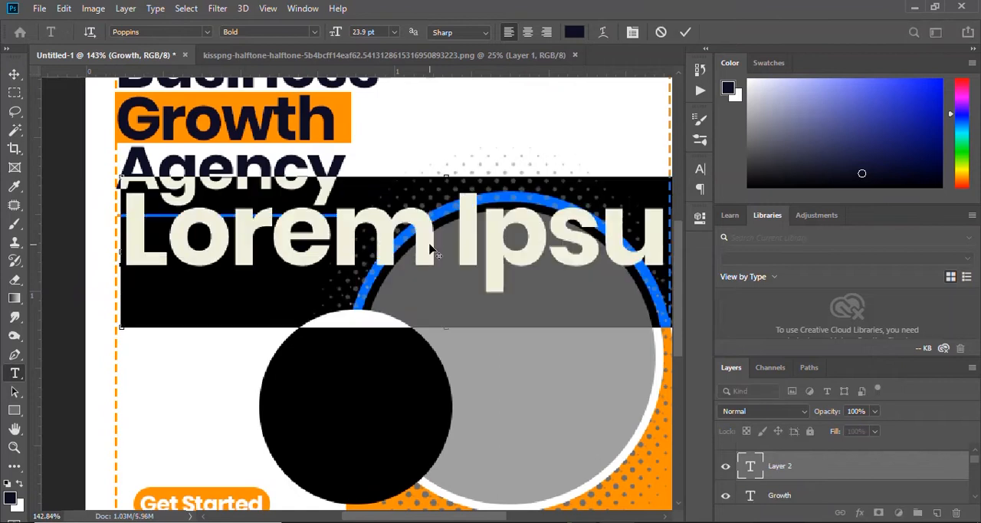
scroll(401, 248, "down", 3)
left_click(660, 33)
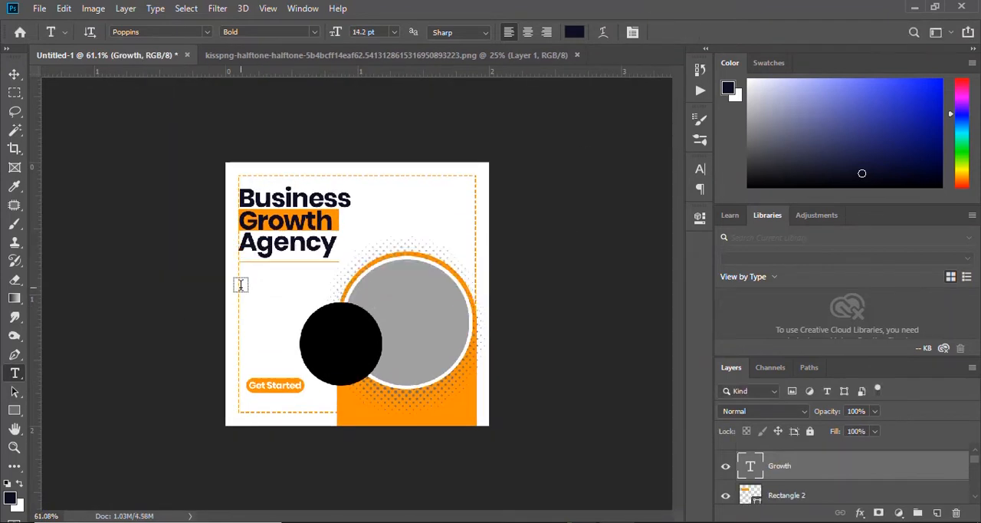
left_click_drag(240, 275, 340, 360)
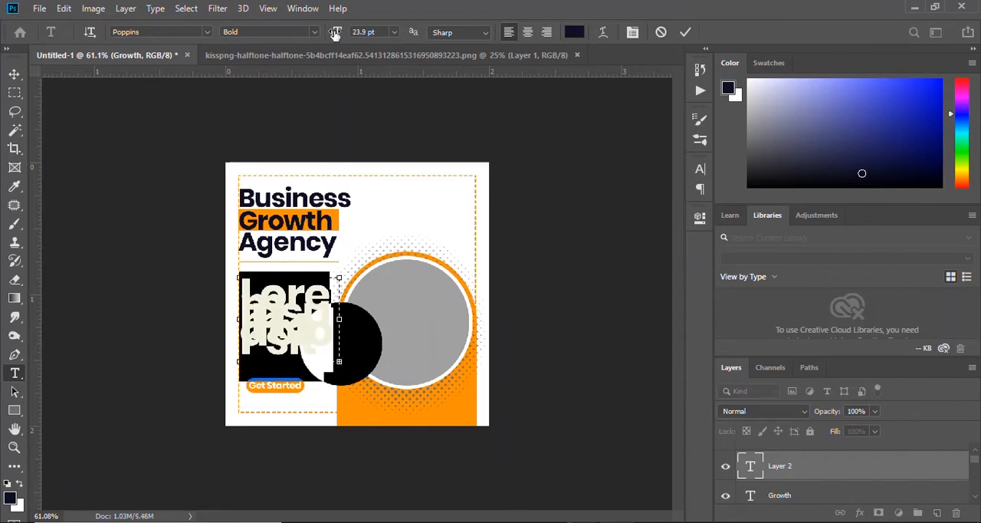
left_click_drag(335, 32, 300, 37)
type("The process of improving some measure of an enterprise's success. Business growth can be achieved either by boosting the top line or revenue of the business with greater product sales or service income, or by increasing the bottom line or profitability of the operation by minimizing costs")
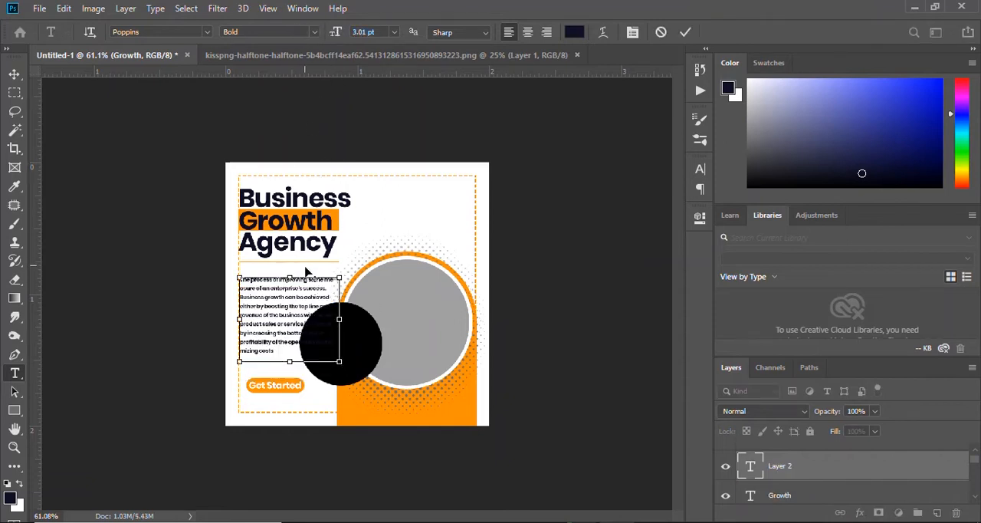
scroll(306, 272, "up", 5)
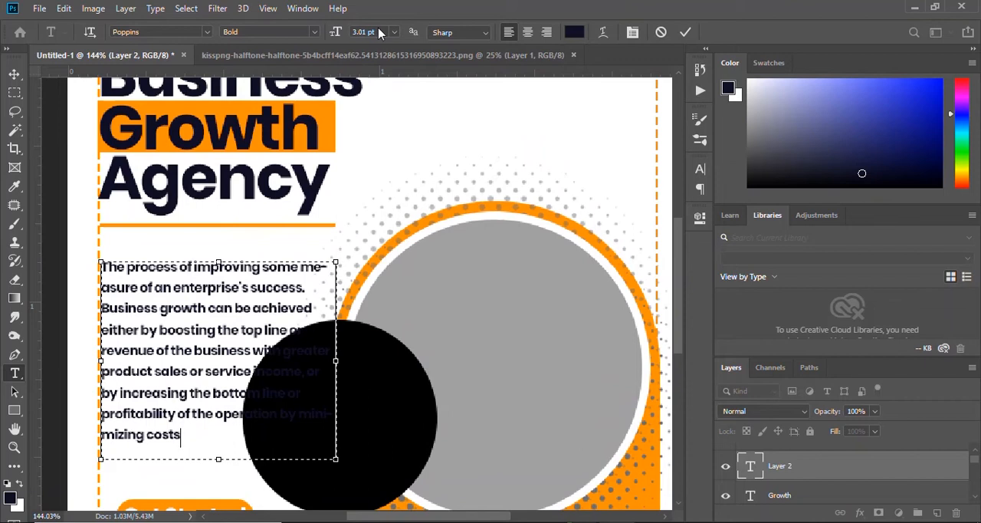
Change the whole paragraph's font style to Poppins Regular.
key("ctrl+a")
left_click(314, 32)
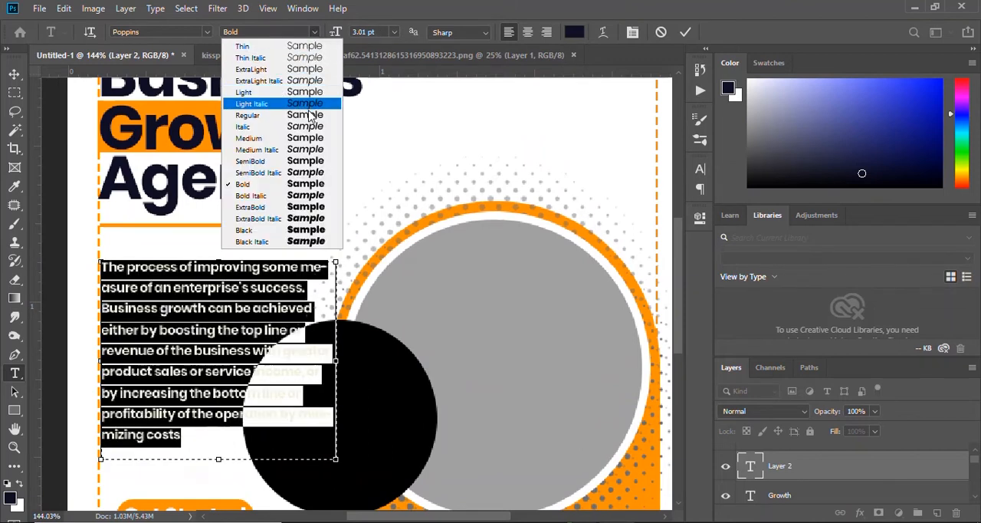
left_click(310, 115)
left_click(314, 32)
left_click(309, 115)
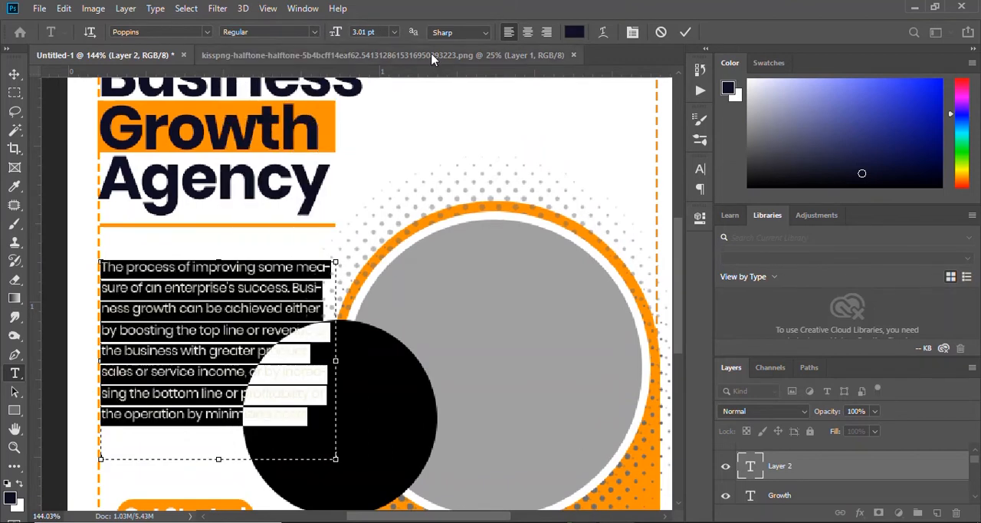
left_click(685, 37)
Move the paragraph up close beneath the orange bar and scale it to about 71%.
key("v")
left_click_drag(204, 292, 209, 269)
key("ctrl+t")
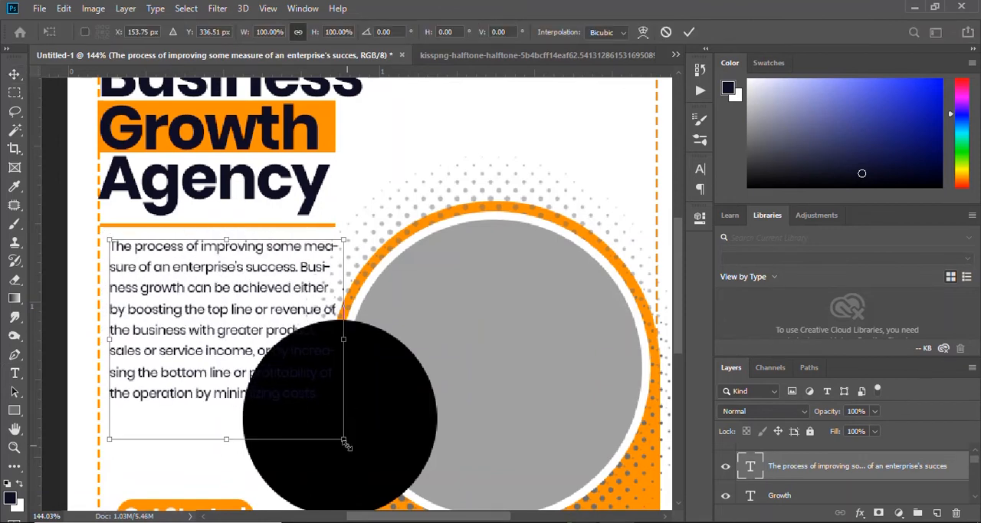
left_click_drag(346, 445, 262, 405)
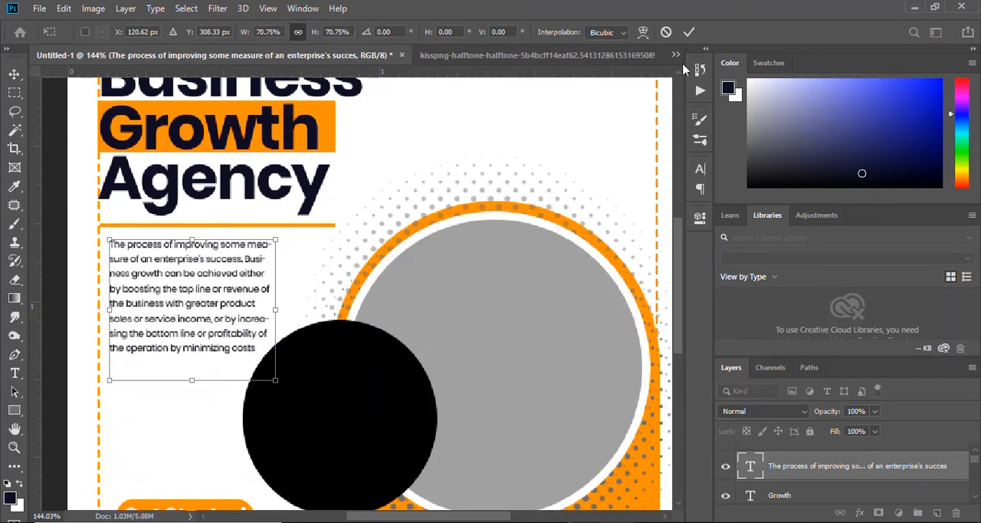
left_click(687, 36)
Justify the whole paragraph with its last line aligned left.
scroll(311, 276, "down", 4)
scroll(260, 279, "up", 4)
key("t")
left_click(208, 281)
key("ctrl+a")
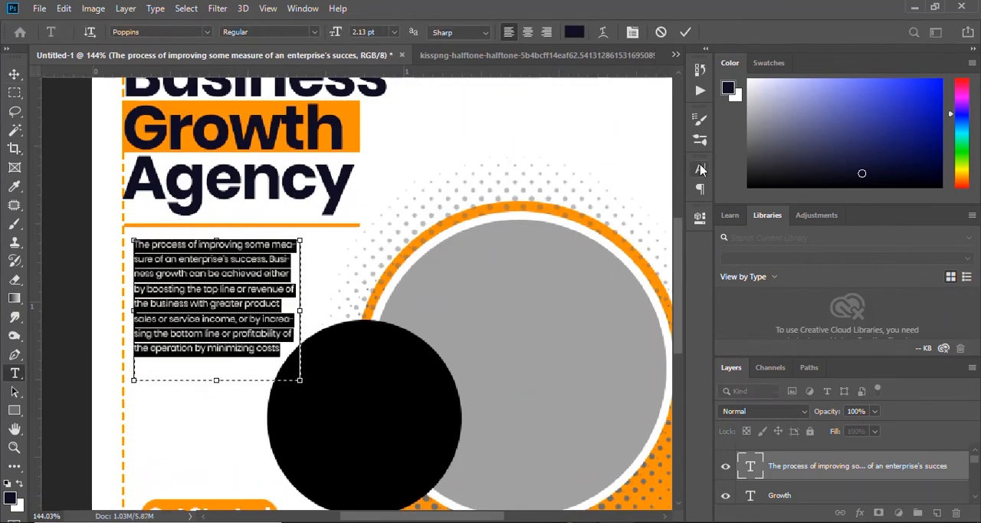
left_click(700, 169)
left_click(598, 162)
left_click(608, 189)
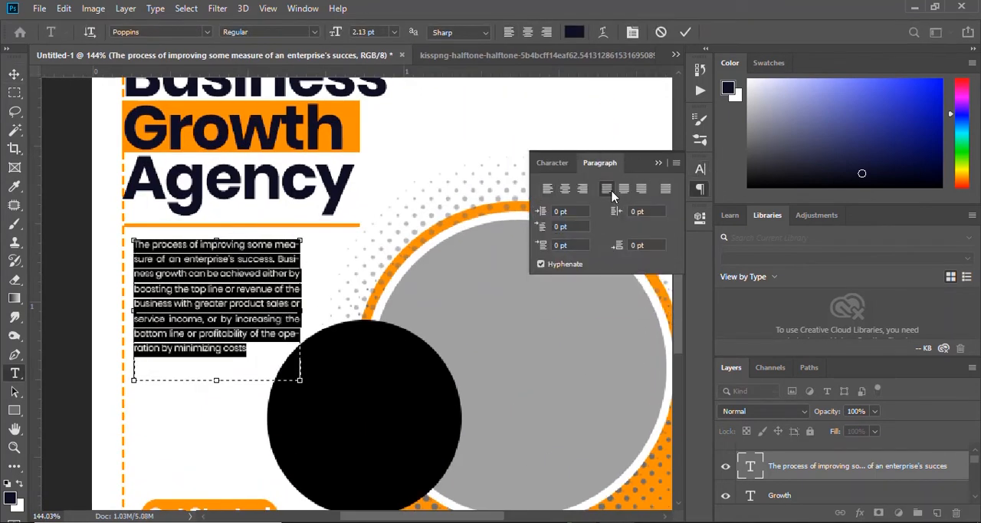
left_click(222, 319)
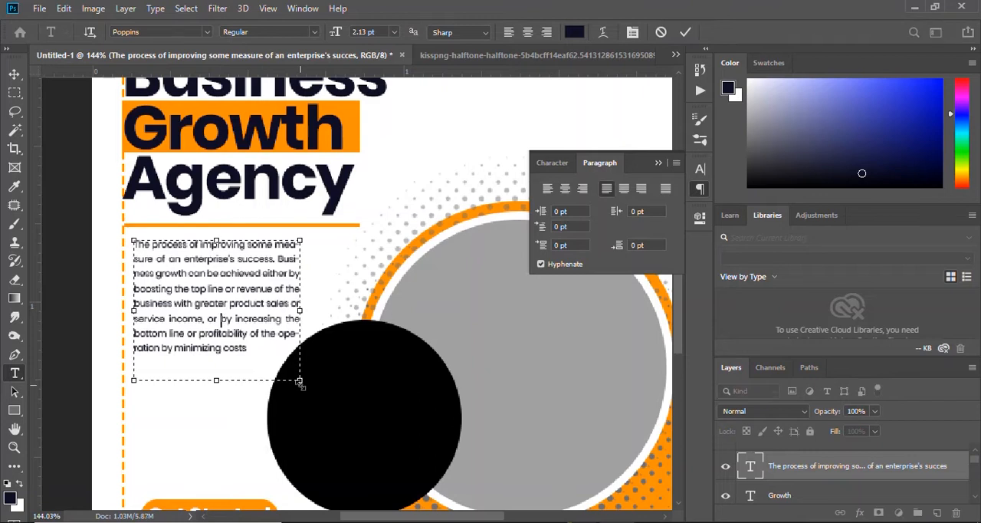
Widen the paragraph's text box slightly so its lines run a little longer.
left_click_drag(300, 379, 306, 388)
left_click(686, 32)
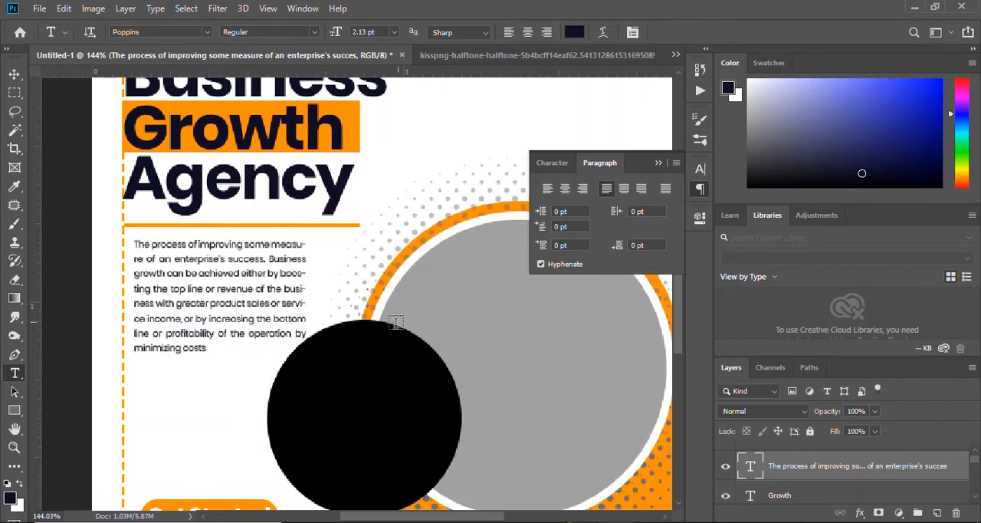
key("v")
Add a white 8 px stroke around the small black circle.
scroll(466, 313, "up", 4)
left_click_drag(466, 314, 481, 177)
left_click_drag(301, 305, 312, 309)
right_click(828, 495)
left_click(710, 22)
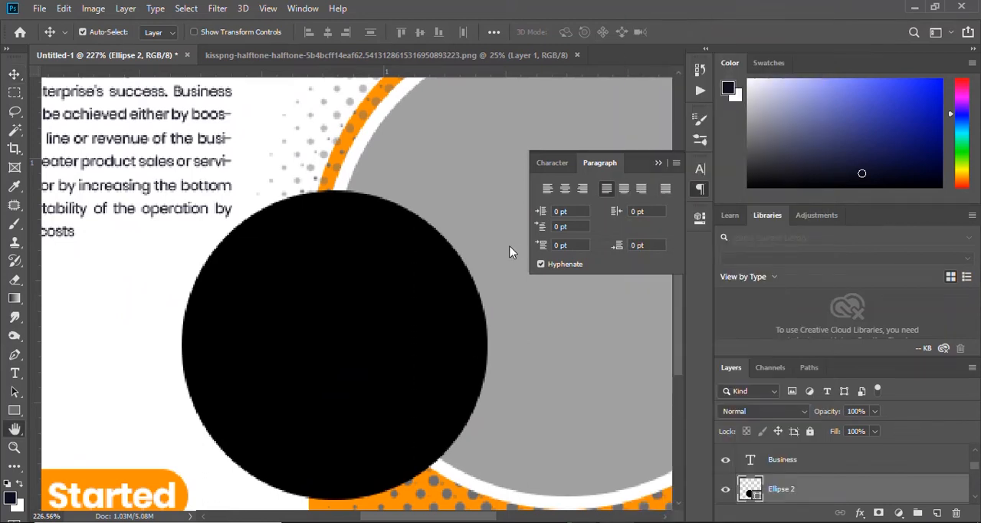
left_click(447, 172)
left_click(931, 79)
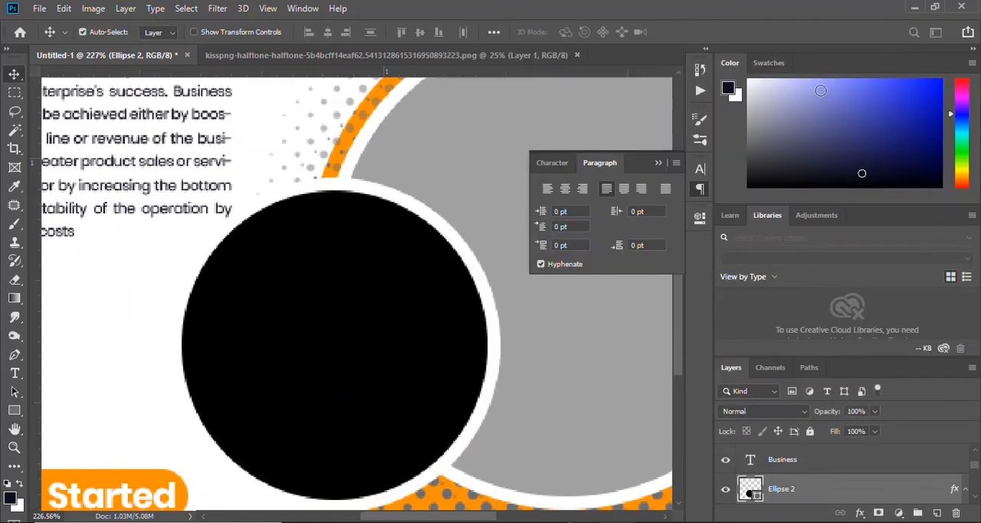
scroll(498, 237, "down", 8)
scroll(387, 372, "up", 4)
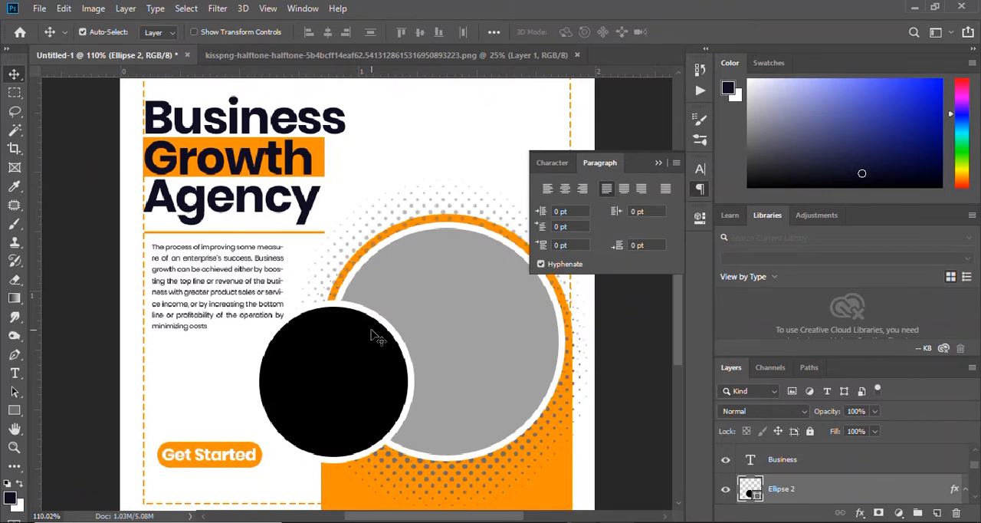
Move the Get Started label and its rounded rectangle together about 0.043 in up and 0.011 in left.
left_click(211, 451)
left_click(224, 458, "shift")
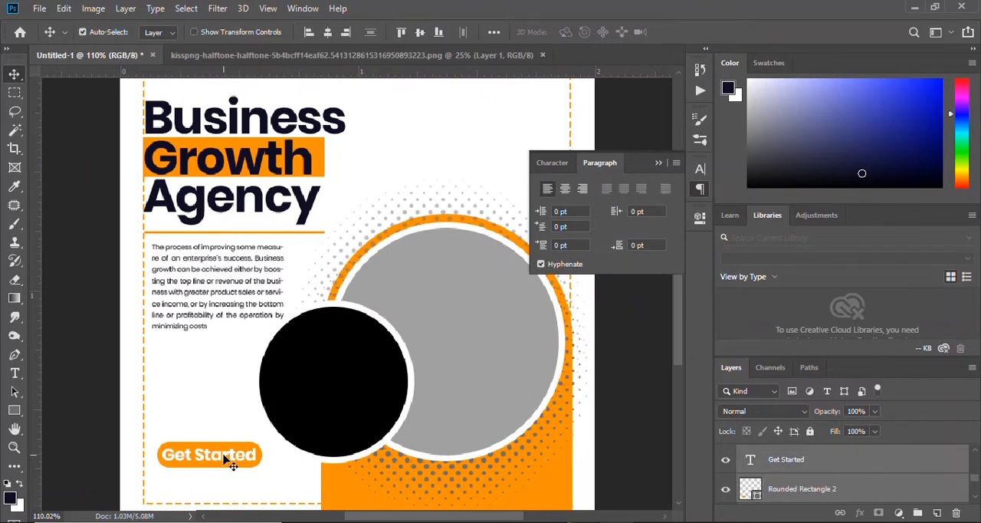
key("ctrl+t")
left_click_drag(223, 458, 222, 447)
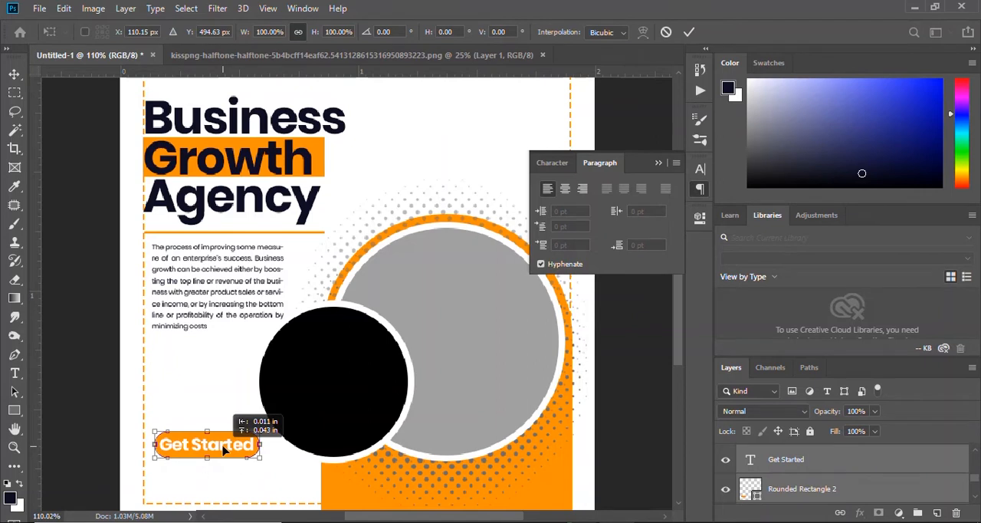
left_click(689, 32)
scroll(375, 289, "down", 4)
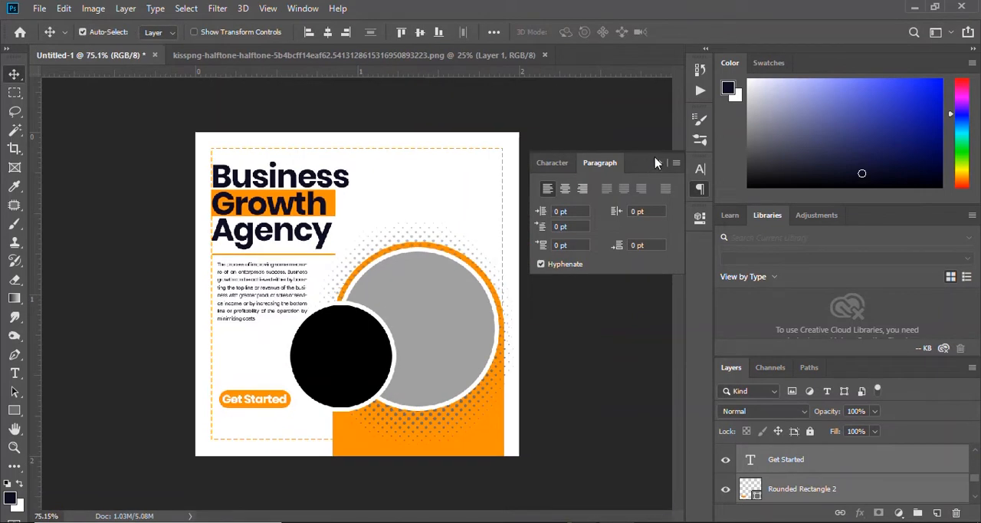
left_click(658, 163)
Bring the photo young-business-woman-pointing-finger-side-isolated-grey-wall.jpg into the post document as a new layer.
scroll(332, 220, "up", 2)
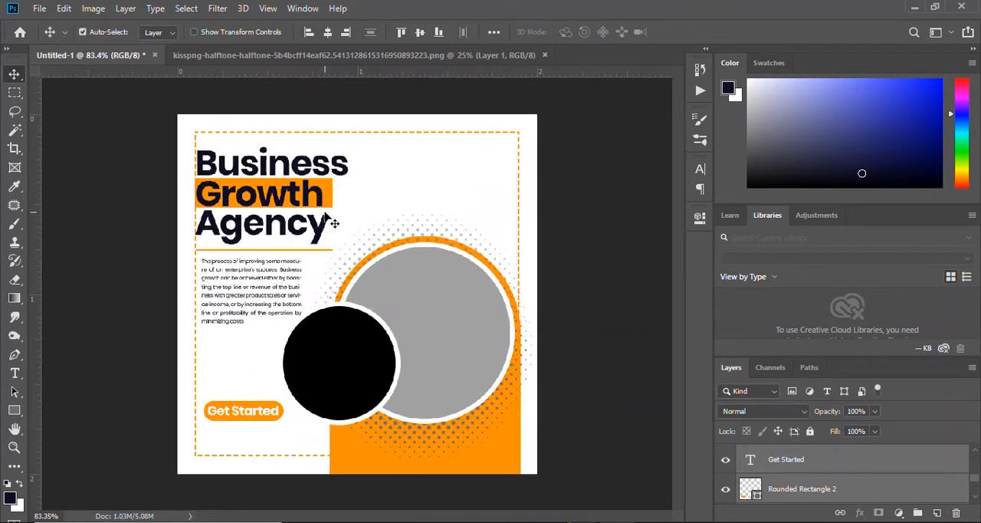
scroll(331, 221, "up", 1)
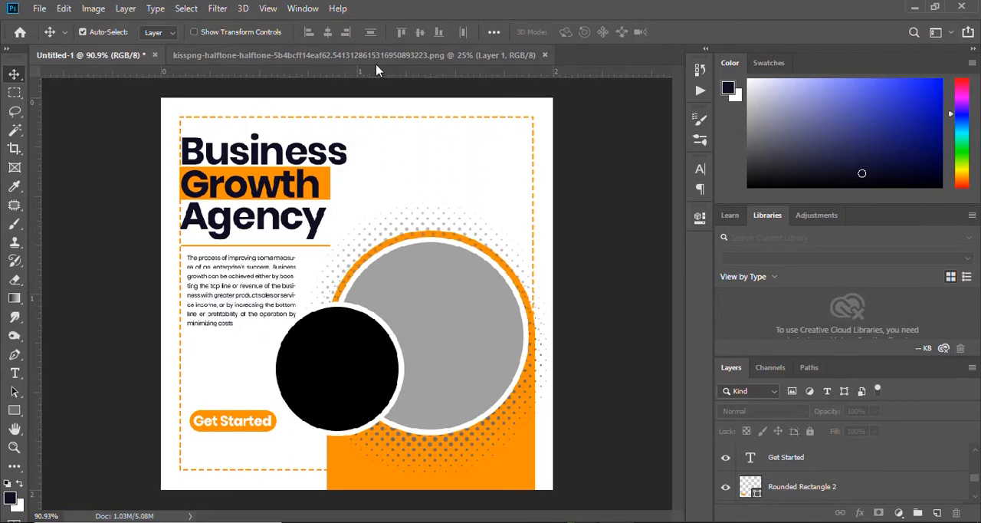
left_click(701, 494)
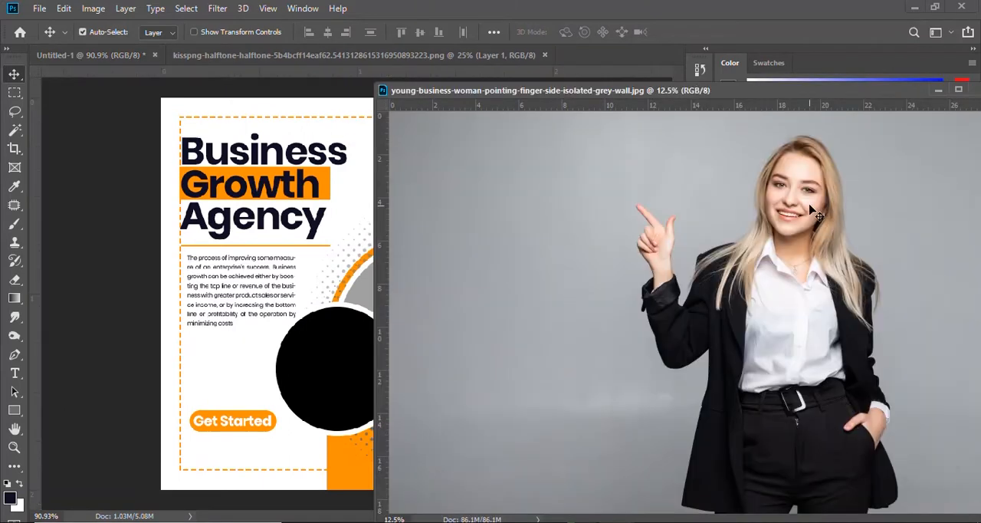
left_click_drag(815, 213, 235, 207)
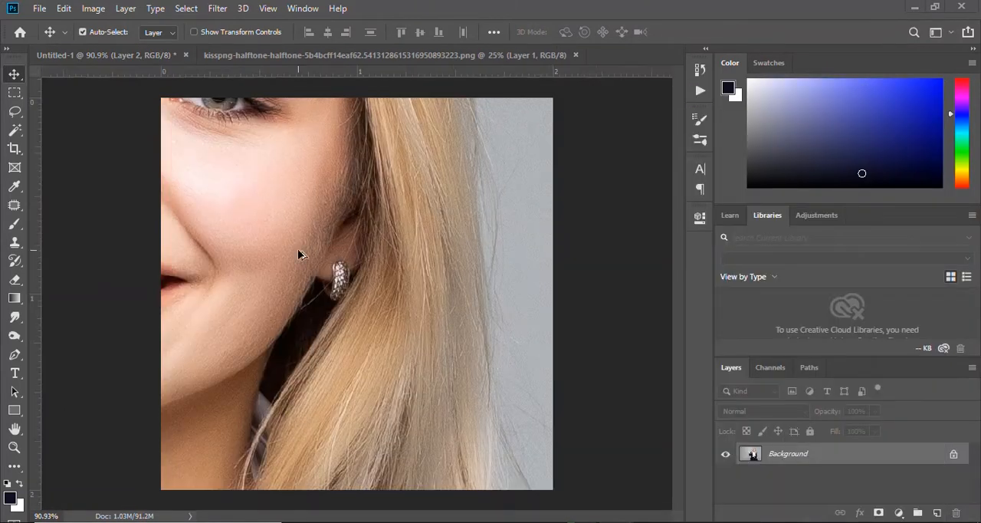
Scale the businesswoman photo to 13.39% so its height matches the canvas, and shift it right to X 270.19 px.
scroll(298, 250, "down", 20)
key("ctrl+t")
left_click_drag(543, 177, 314, 329)
left_click_drag(175, 435, 430, 228)
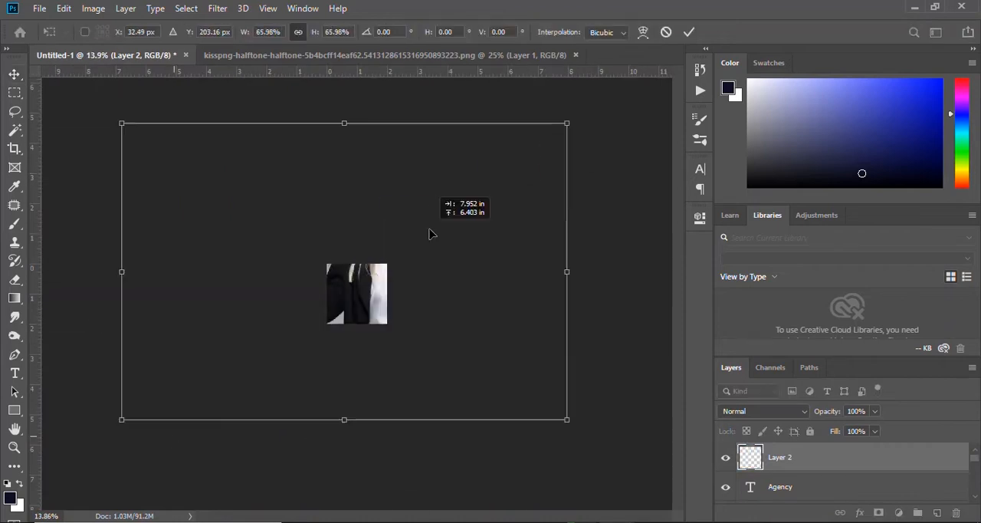
left_click_drag(567, 124, 223, 331)
left_click_drag(178, 394, 349, 308)
scroll(339, 314, "up", 10)
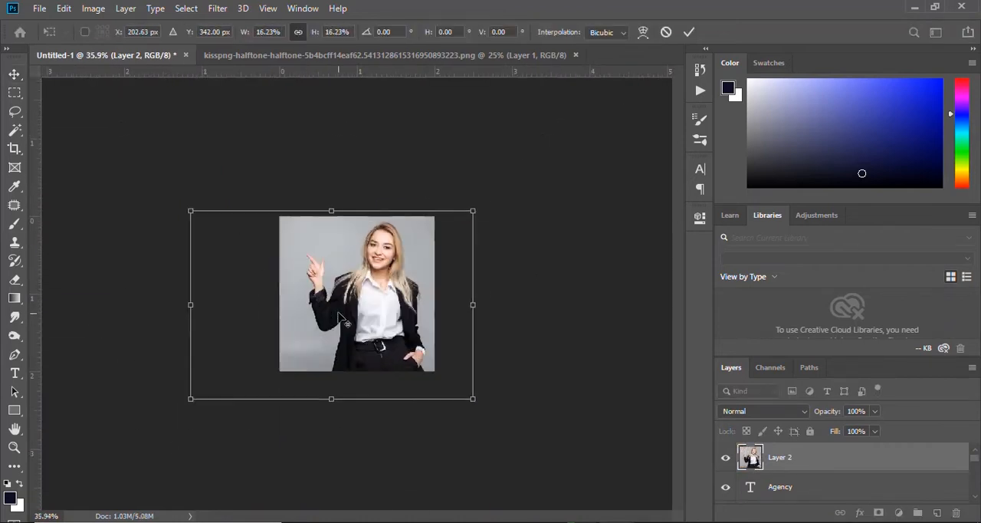
scroll(339, 315, "up", 4)
left_click_drag(317, 172, 316, 181)
left_click_drag(320, 446, 323, 409)
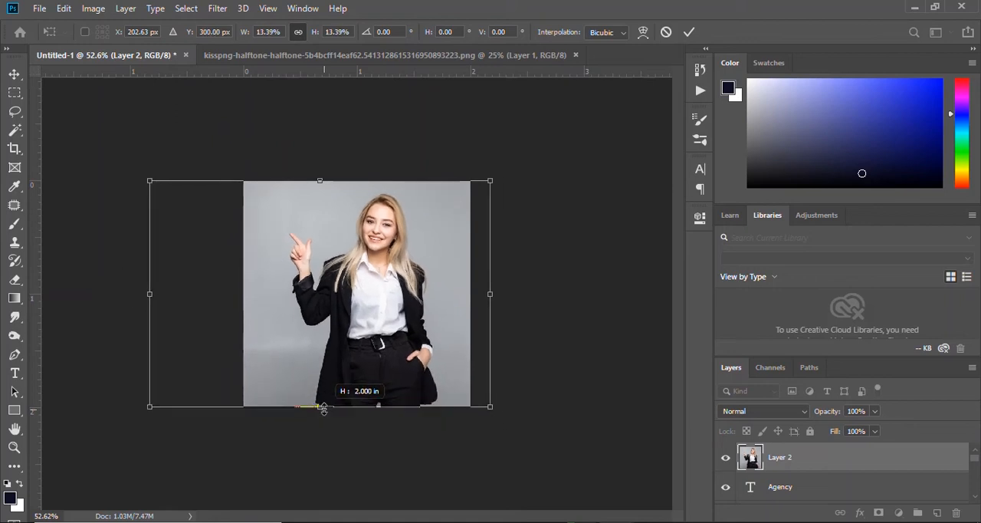
left_click_drag(380, 322, 404, 351)
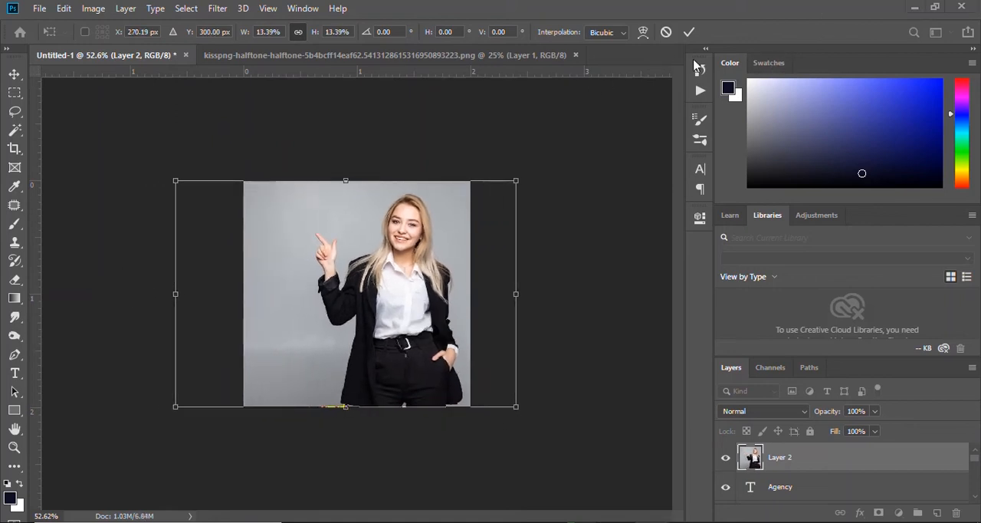
left_click(689, 35)
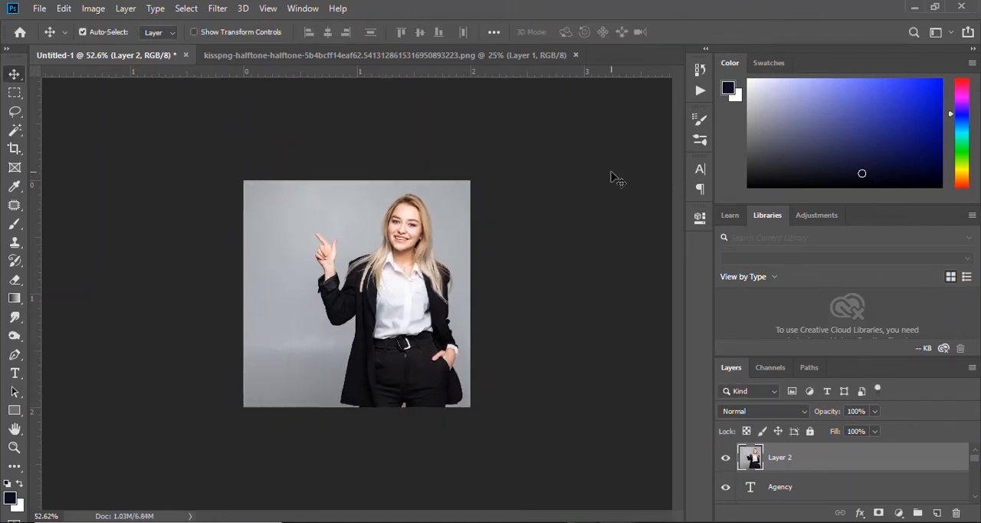
Place the photo layer directly above Background, behind the design, and enlarge it with the woman's face above the large circle.
mouse_move(832, 467)
left_mouse_down()
mouse_move(831, 496)
mouse_move(832, 479)
left_mouse_up()
scroll(583, 401, "up", 2)
key("ctrl+t")
left_click_drag(391, 191, 431, 185)
left_click(689, 34)
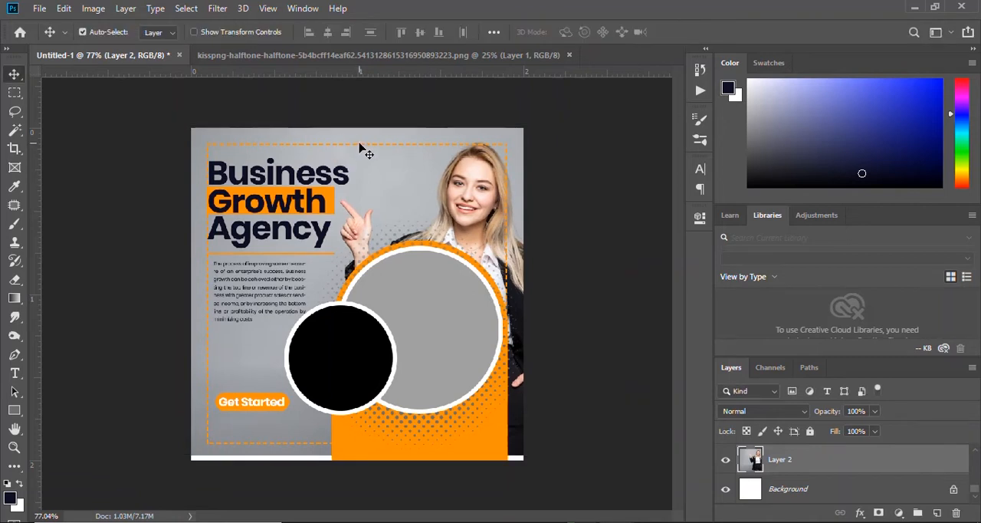
Select the dashed border's layer, Rectangle 1.
scroll(826, 476, "up", 2)
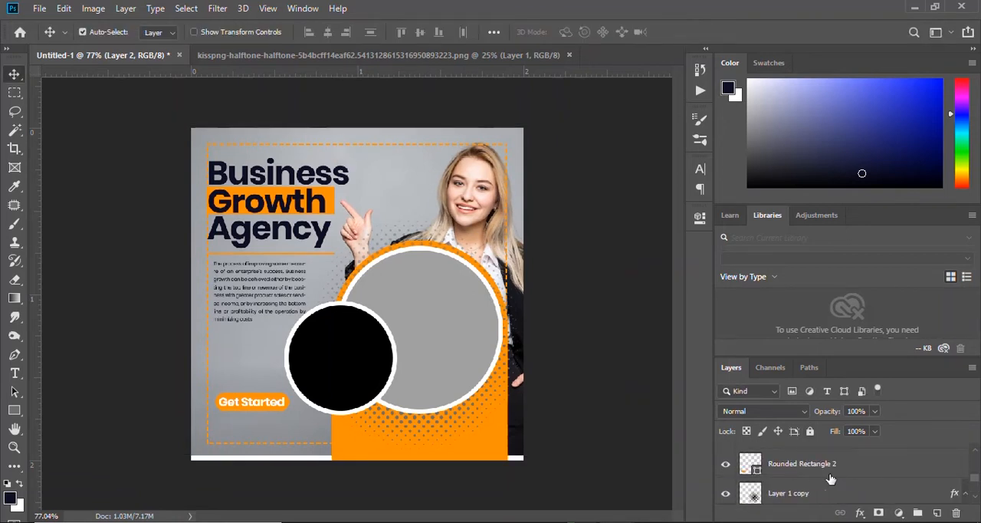
left_click(836, 468)
scroll(839, 472, "down", 1)
scroll(840, 472, "down", 1)
left_click(799, 467)
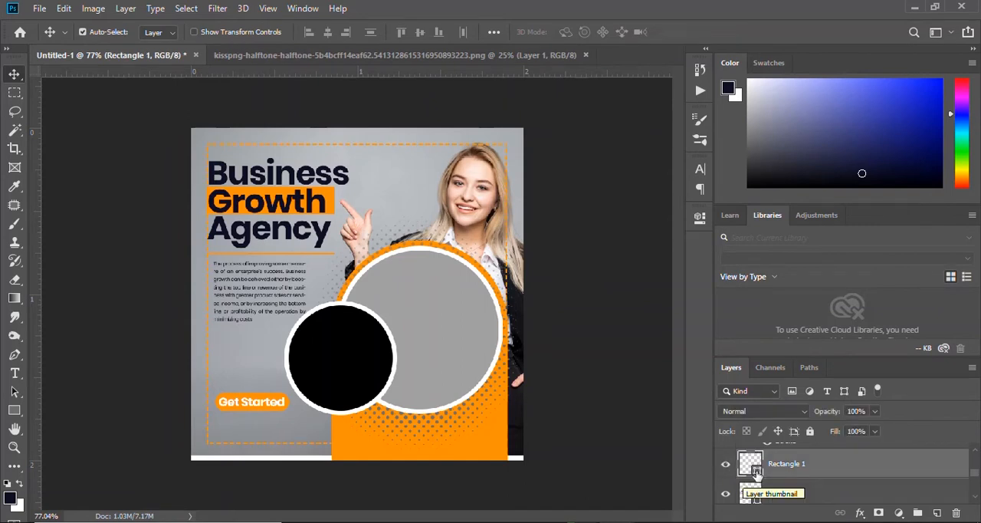
double_click(750, 464)
left_click_drag(609, 149, 587, 123)
left_click(925, 158)
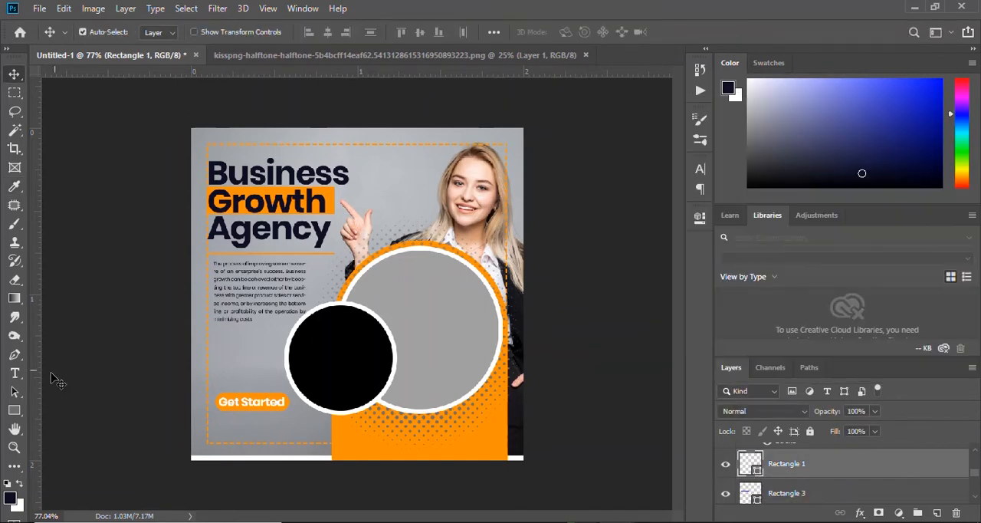
Change the dashed border's stroke colour to white, keeping it without a fill.
left_click(15, 410)
left_click(160, 32)
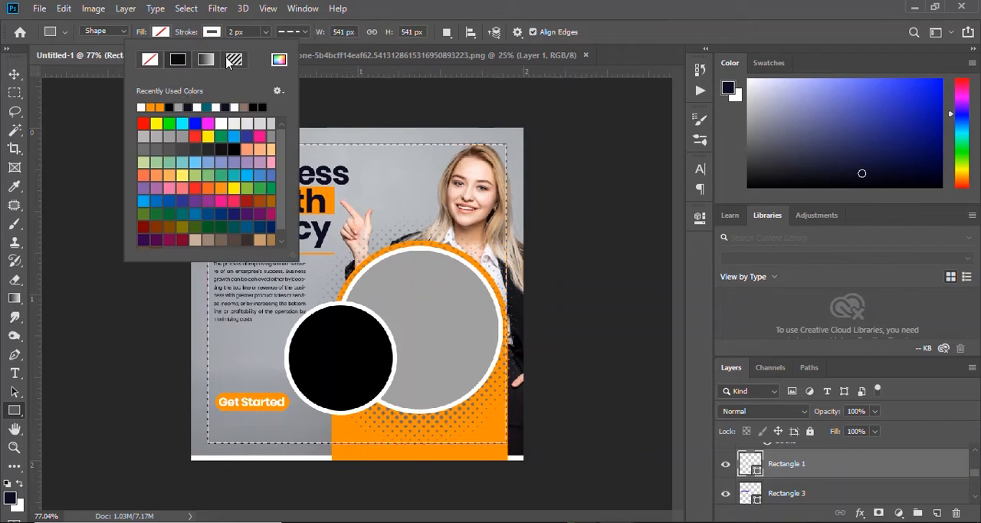
key("Escape")
key("v")
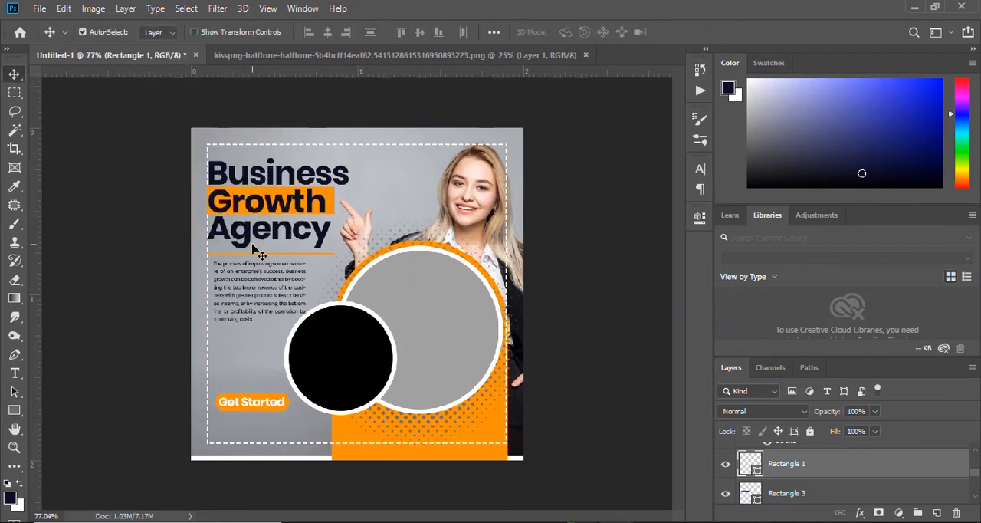
scroll(298, 274, "up", 1)
scroll(299, 274, "up", 1)
mouse_move(283, 493)
left_mouse_down()
mouse_move(285, 482)
mouse_move(285, 495)
left_mouse_up()
scroll(420, 150, "down", 6)
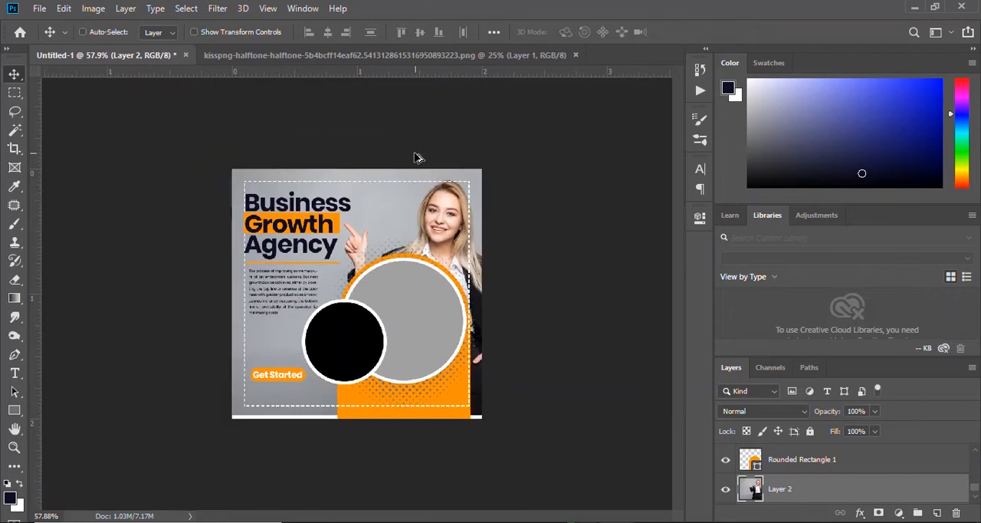
Nudge the paragraph slightly up towards the orange divider line.
scroll(300, 252, "up", 8)
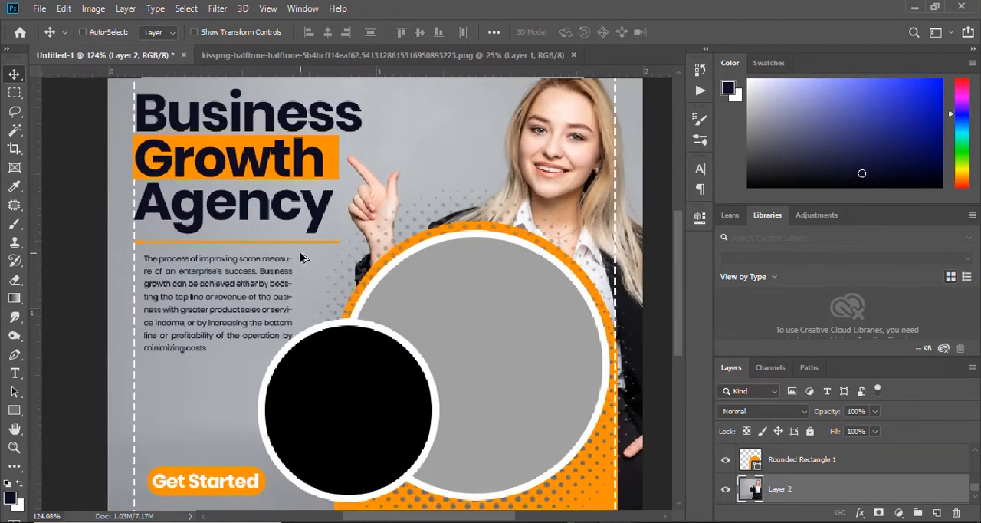
scroll(300, 244, "up", 2)
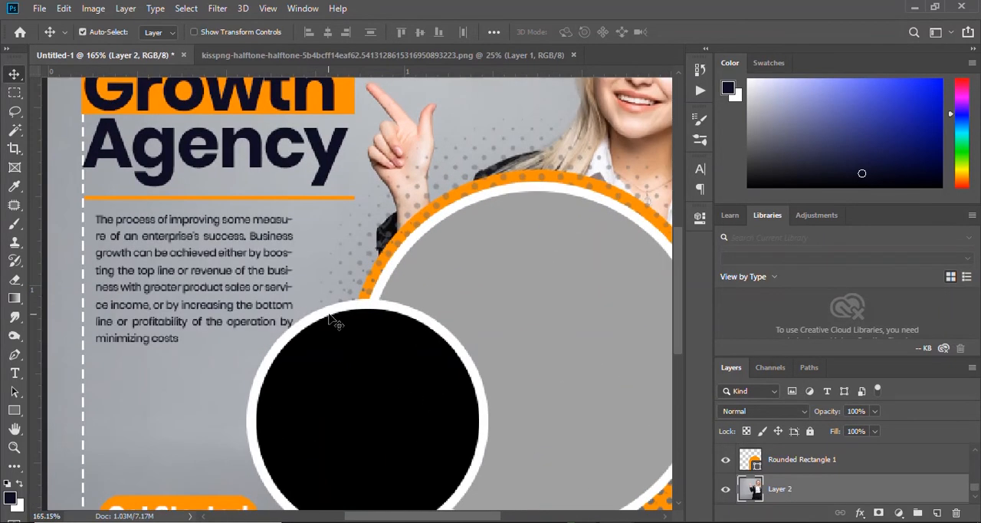
left_click(286, 309)
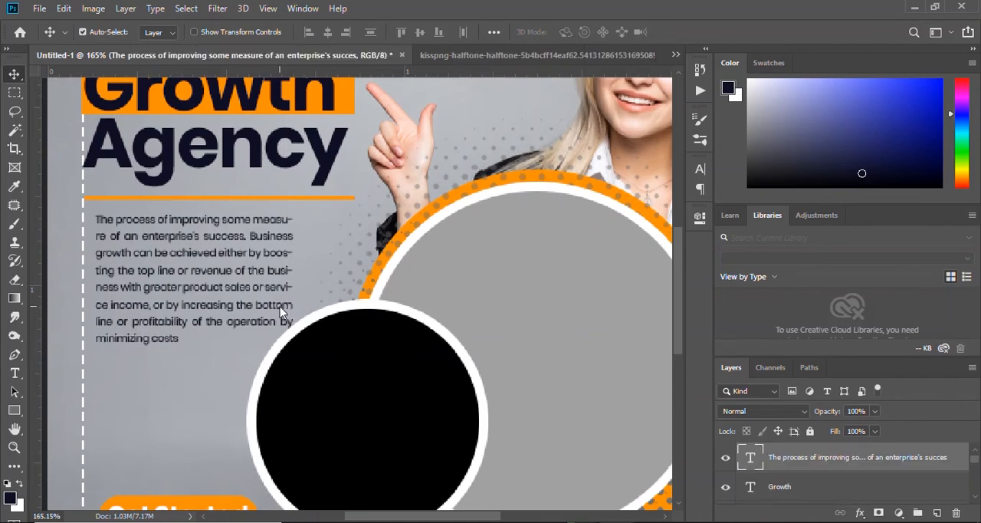
left_click_drag(287, 310, 286, 304)
Recolour the small black circle's stroke with the photo background's grey, abaeb3.
left_click(368, 313)
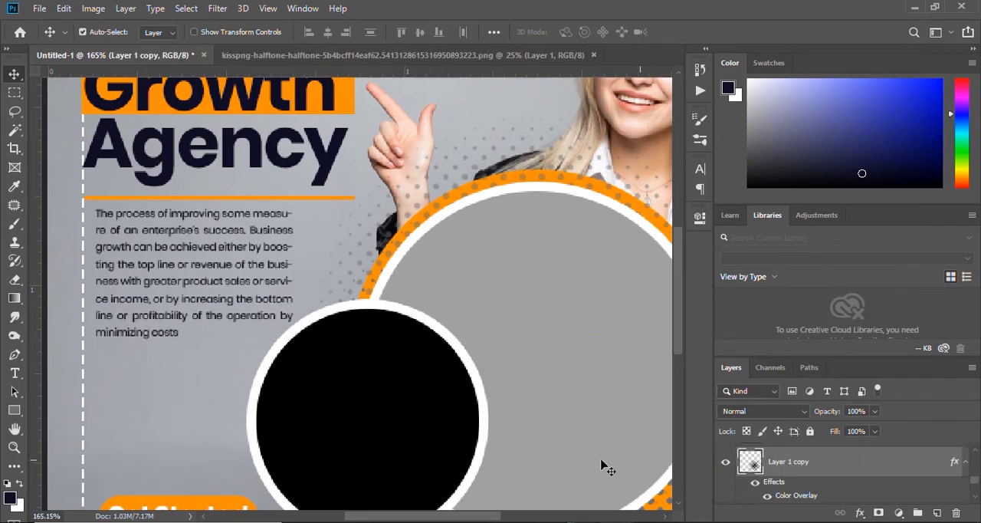
double_click(786, 491)
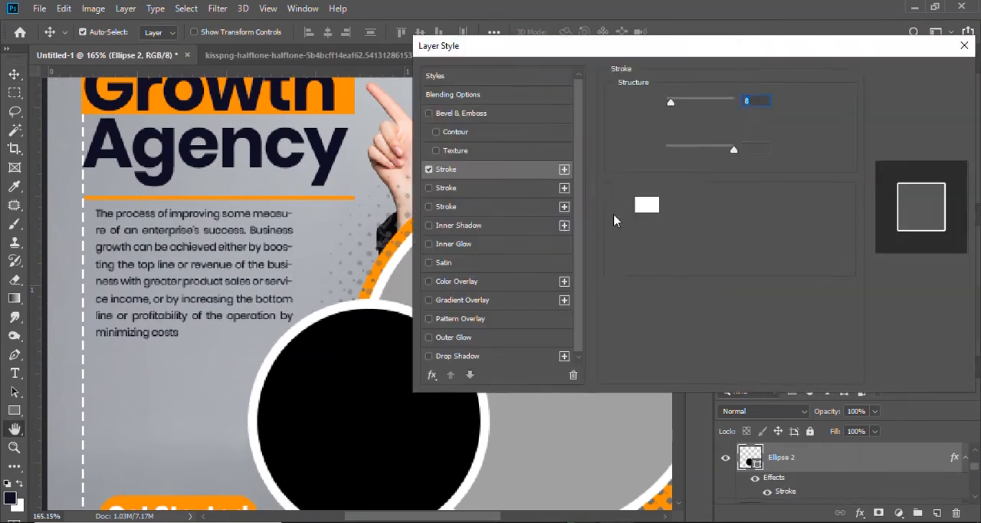
left_click(645, 208)
left_click(189, 420)
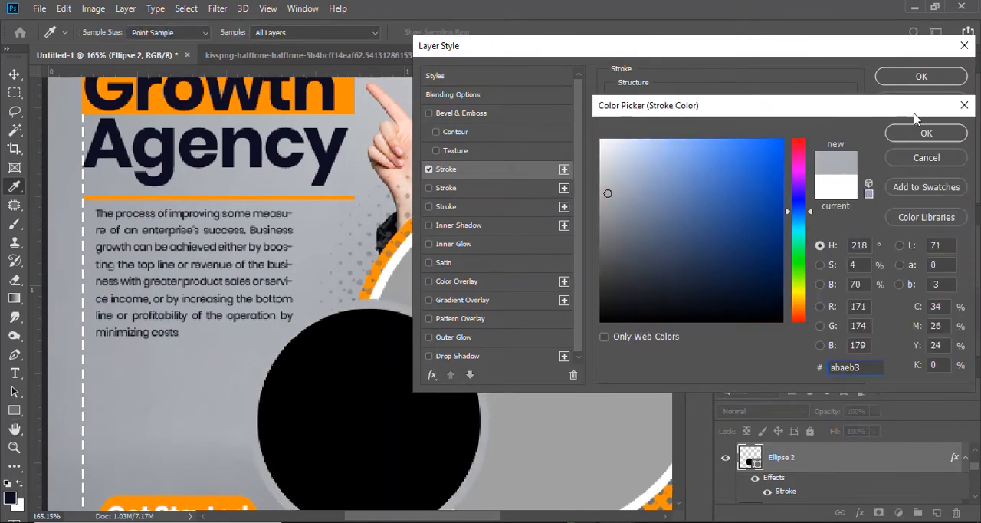
left_click(926, 133)
left_click(922, 76)
key("ctrl+0")
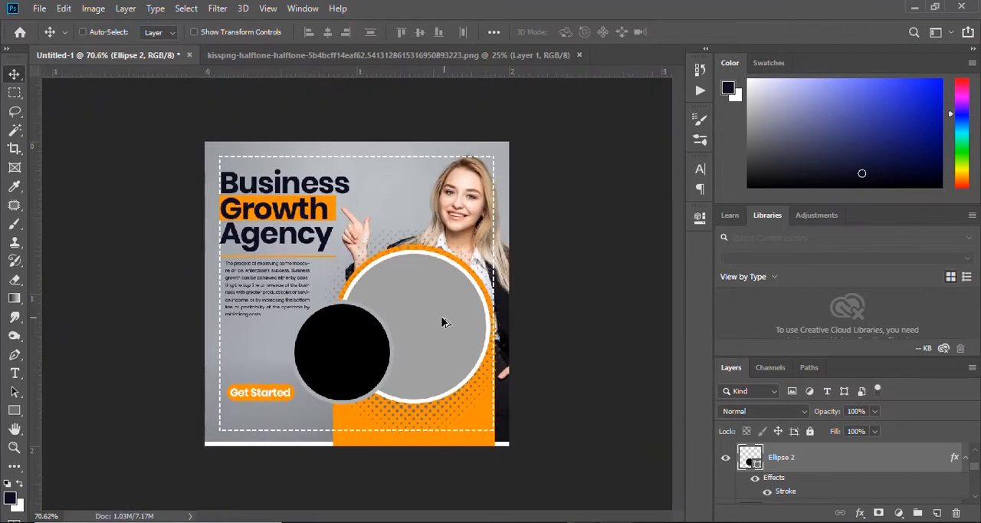
Recolour the large grey circle's stroke with the photo background's grey, a7aaaf.
scroll(442, 318, "up", 4)
left_click(433, 288, "ctrl")
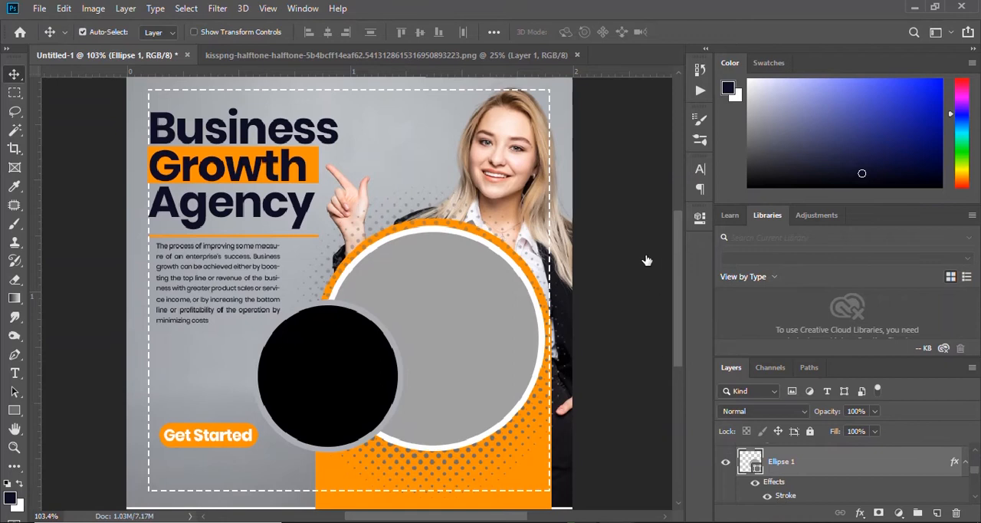
left_click(646, 206)
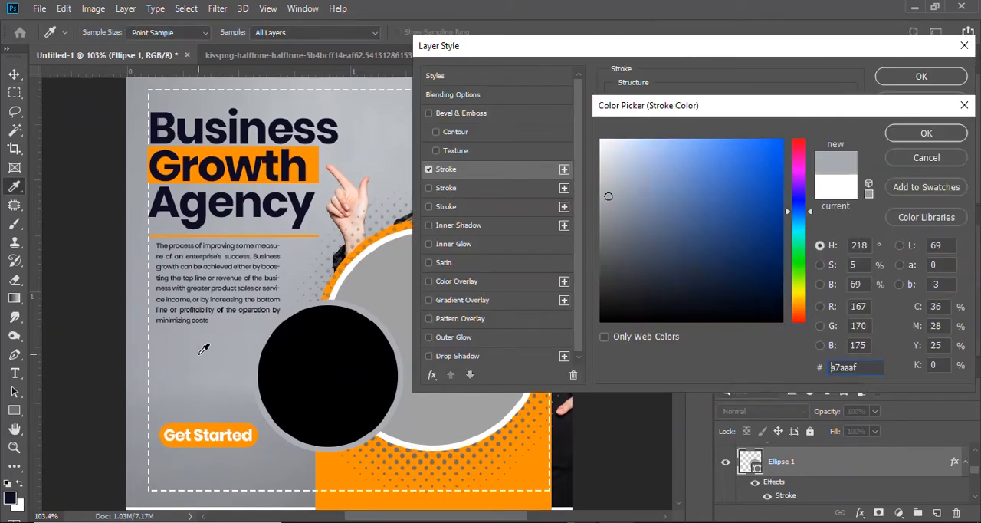
left_click(926, 133)
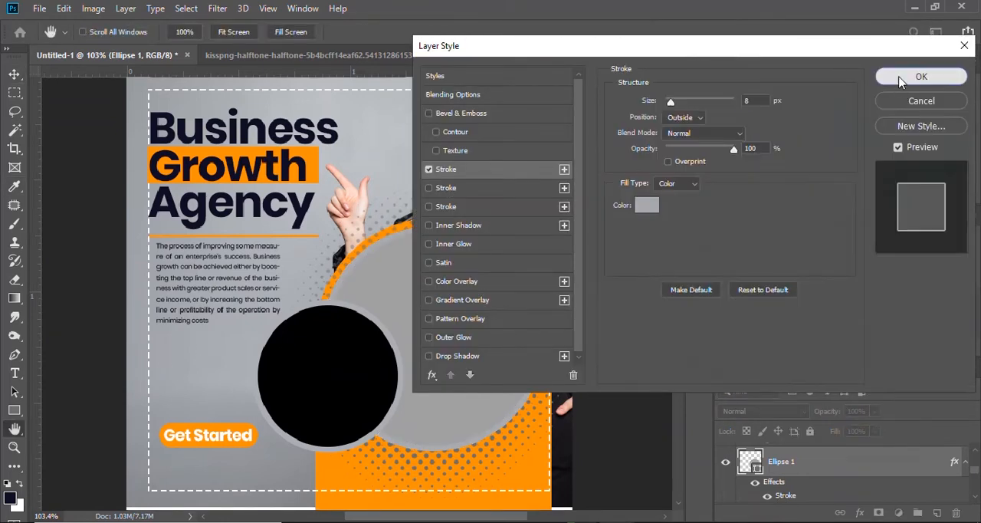
left_click(921, 76)
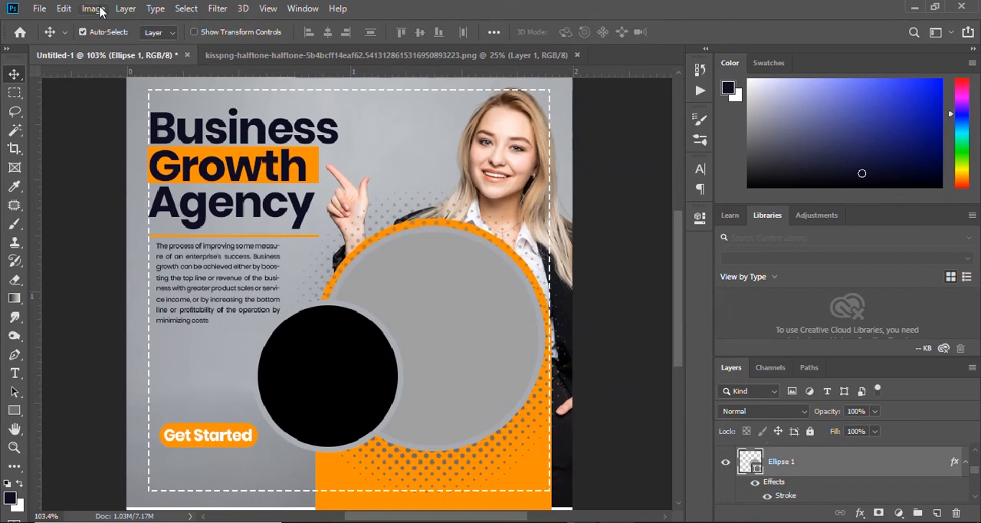
Open the businessmen handshake photo and businesswomen-looking-speaker-with-papers (1), and float both in separate windows.
left_click(39, 9)
left_click(39, 41)
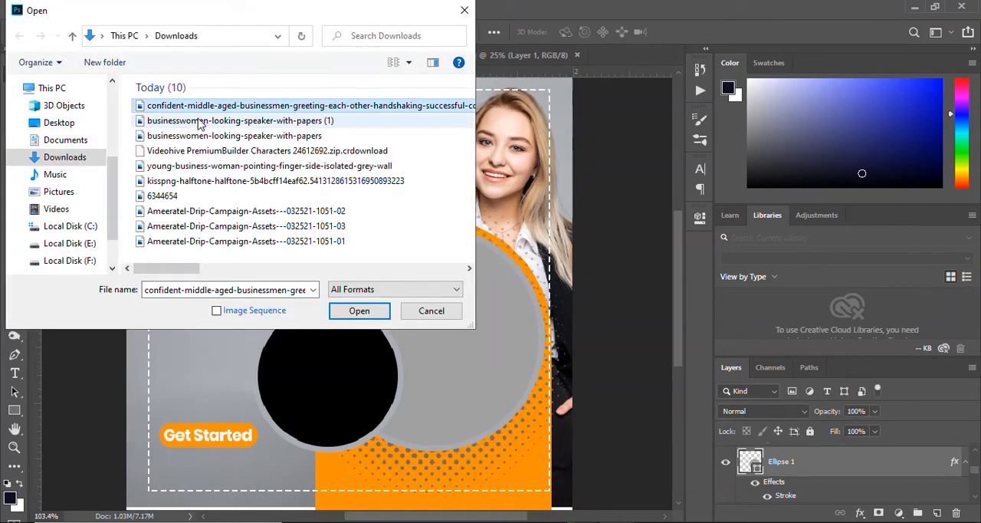
left_click(201, 124)
left_click(359, 311)
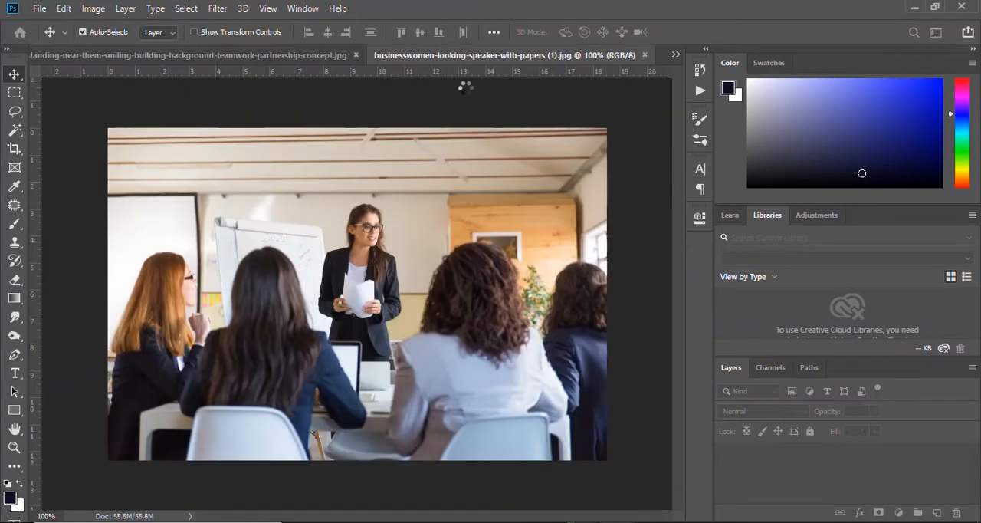
left_click_drag(448, 56, 504, 93)
left_click_drag(160, 55, 112, 88)
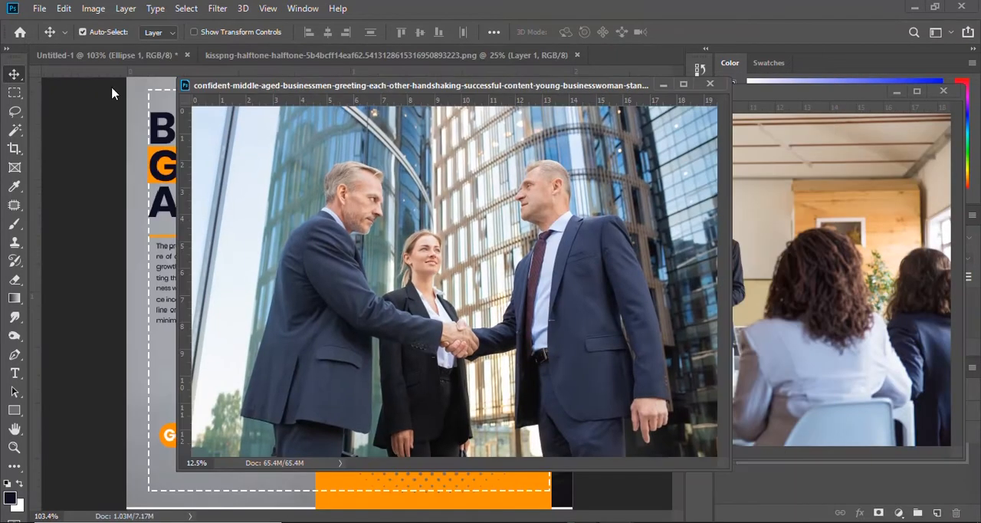
Bring the businessmen handshake photo into the post document and minimize both floating photo windows.
left_click_drag(439, 85, 665, 81)
left_click_drag(299, 291, 301, 293)
left_click(890, 80)
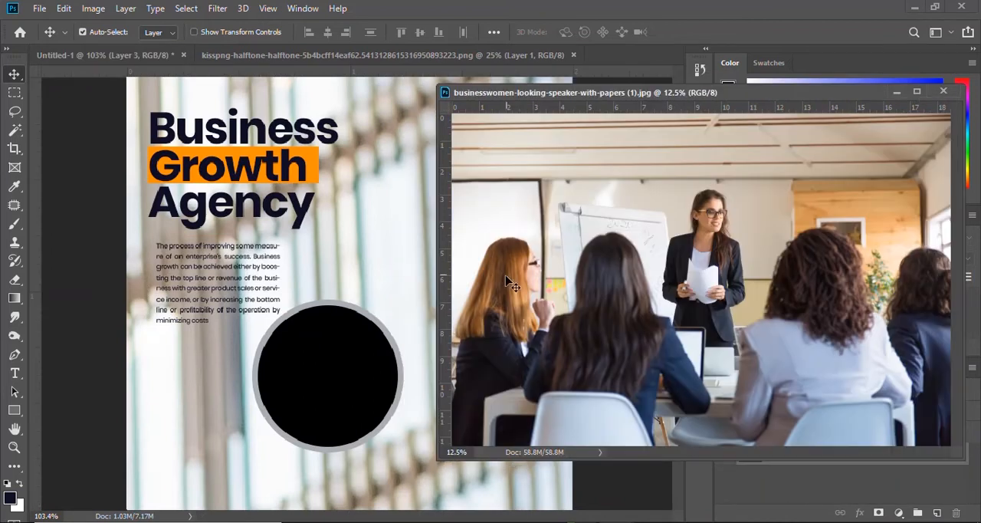
left_click(896, 92)
Scale the handshake photo down to about 9.5% and place it over the large grey circle.
scroll(401, 245, "down", 5)
key("ctrl+t")
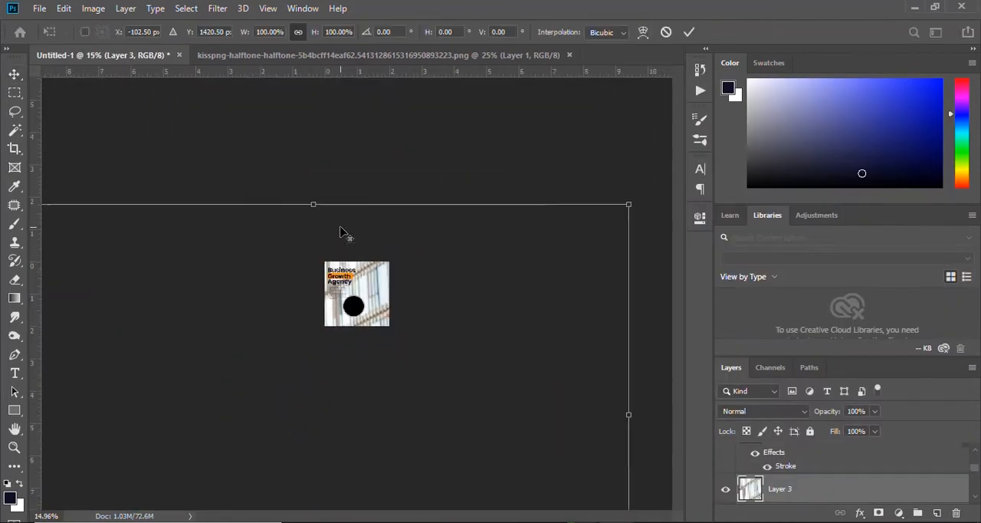
left_click_drag(528, 236, 354, 279)
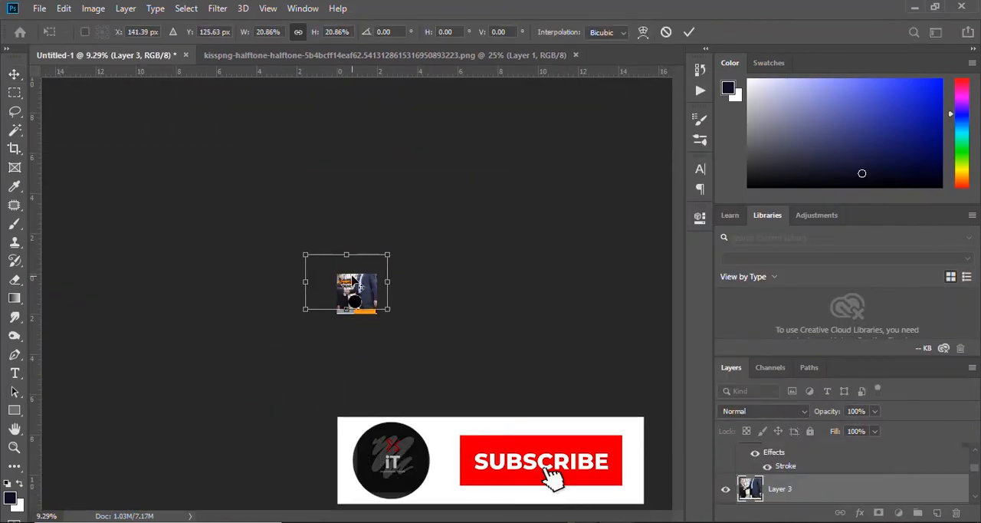
scroll(367, 281, "up", 5)
scroll(367, 280, "up", 2)
left_click_drag(396, 173, 398, 222)
left_click_drag(560, 83, 268, 274)
left_click_drag(149, 345, 419, 294)
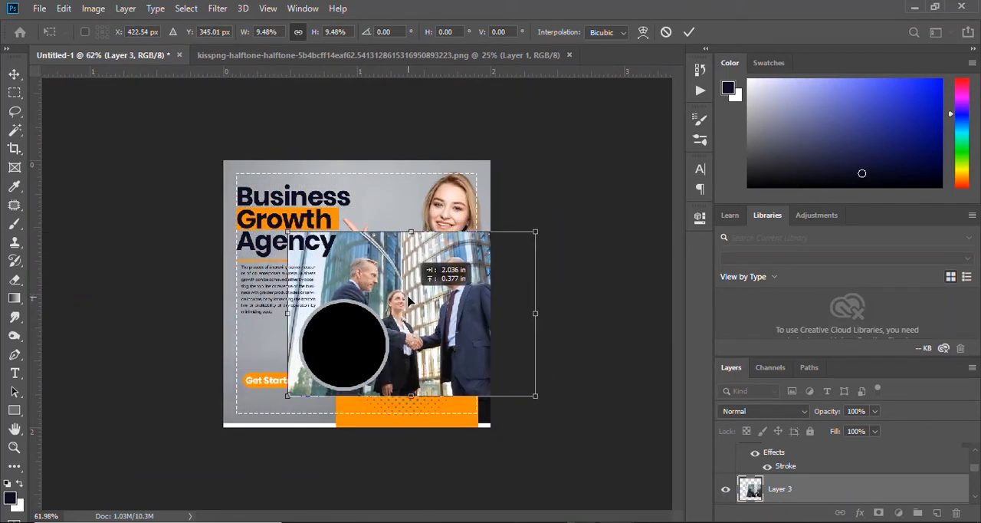
left_click(689, 32)
Clip the handshake photo to the large grey circle and shrink and reposition it so the three people fit inside.
scroll(822, 456, "down", 1)
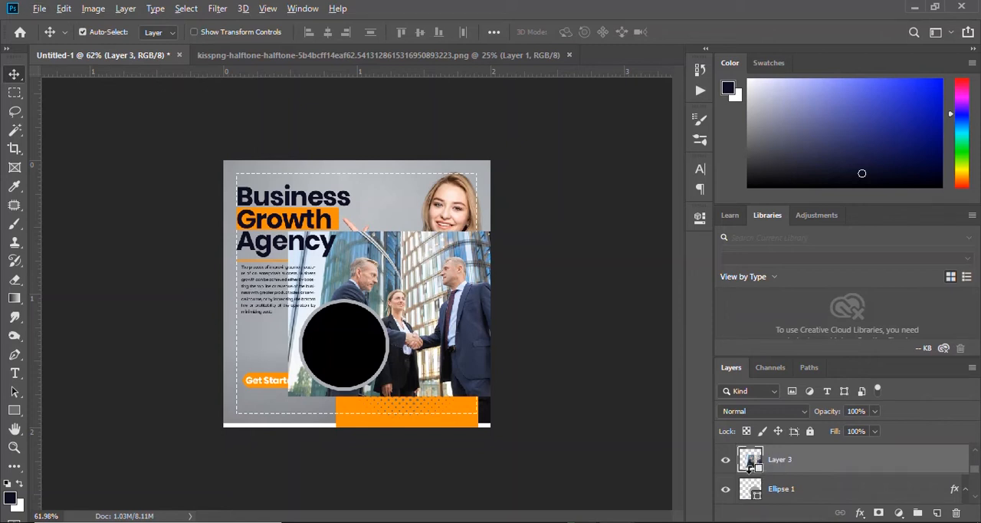
key("ctrl+alt+g")
scroll(361, 296, "up", 3)
key("ctrl+t")
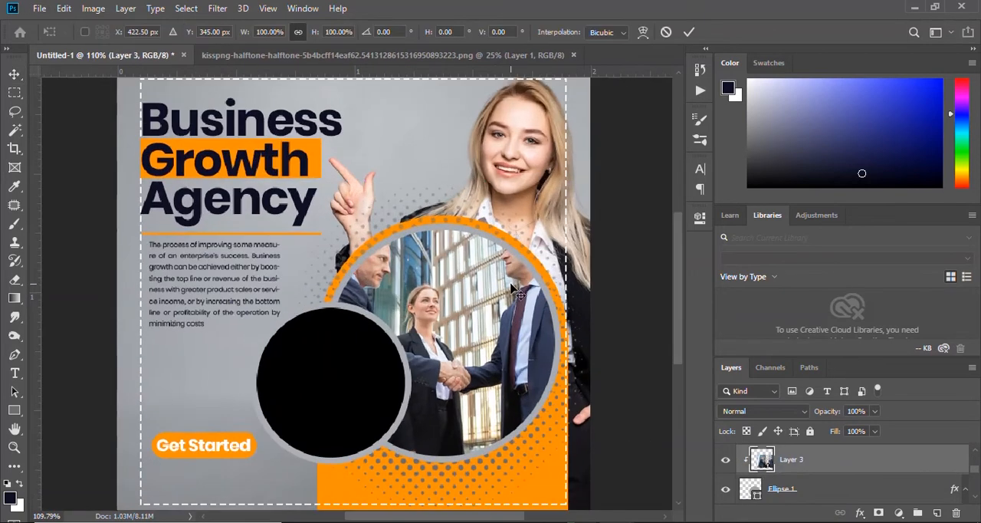
left_click_drag(670, 184, 559, 228)
left_click_drag(419, 330, 454, 314)
mouse_move(262, 232)
left_mouse_down()
mouse_move(291, 246)
mouse_move(270, 227)
left_mouse_up()
left_click(688, 32)
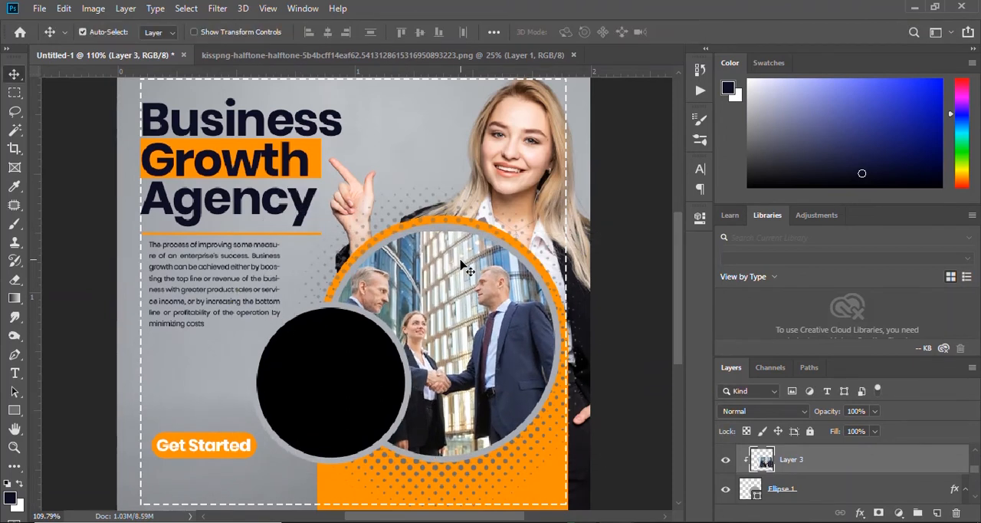
left_click_drag(440, 279, 448, 278)
Recolour the large photo circle's stroke to white, ffffff.
scroll(484, 244, "down", 5)
scroll(330, 368, "up", 5)
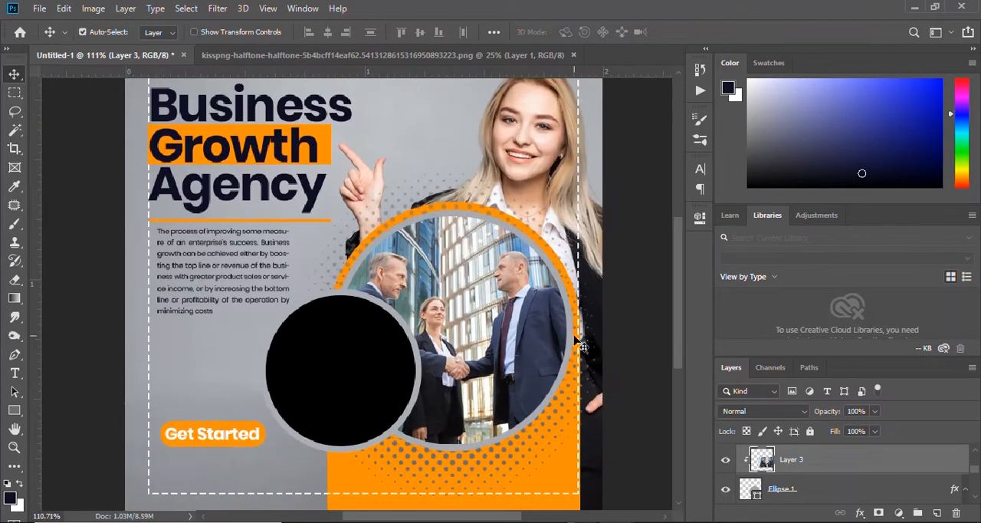
left_click(809, 491)
double_click(782, 495)
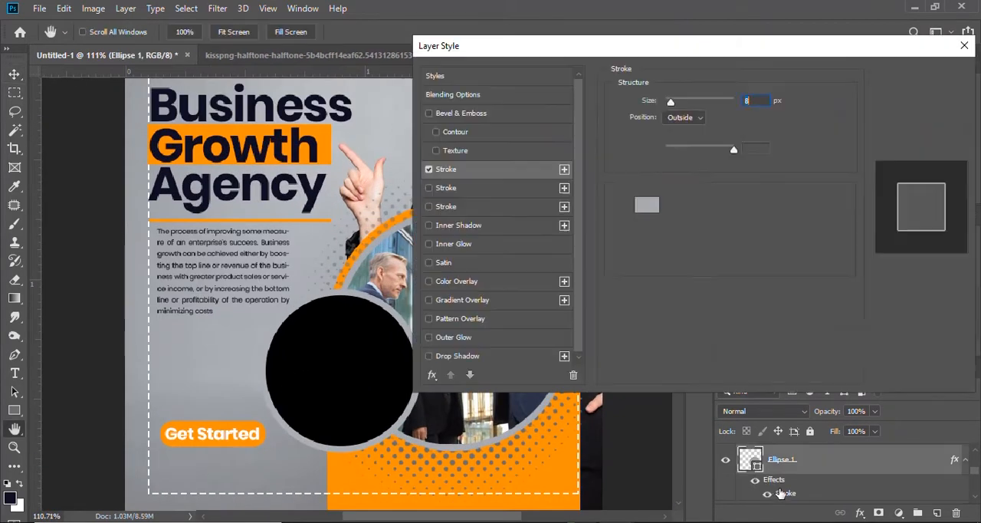
left_click(647, 204)
left_click_drag(604, 142, 586, 134)
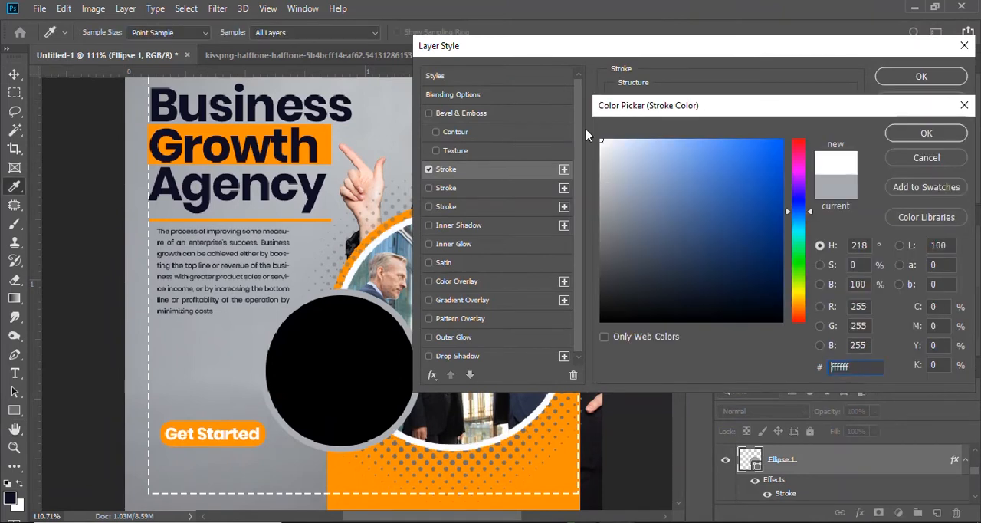
left_click(920, 134)
left_click(921, 76)
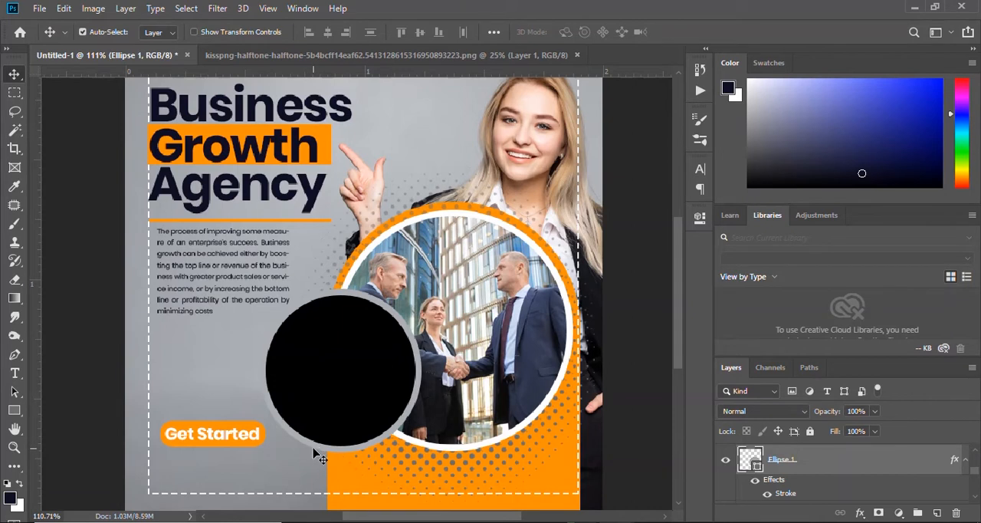
left_click(343, 458)
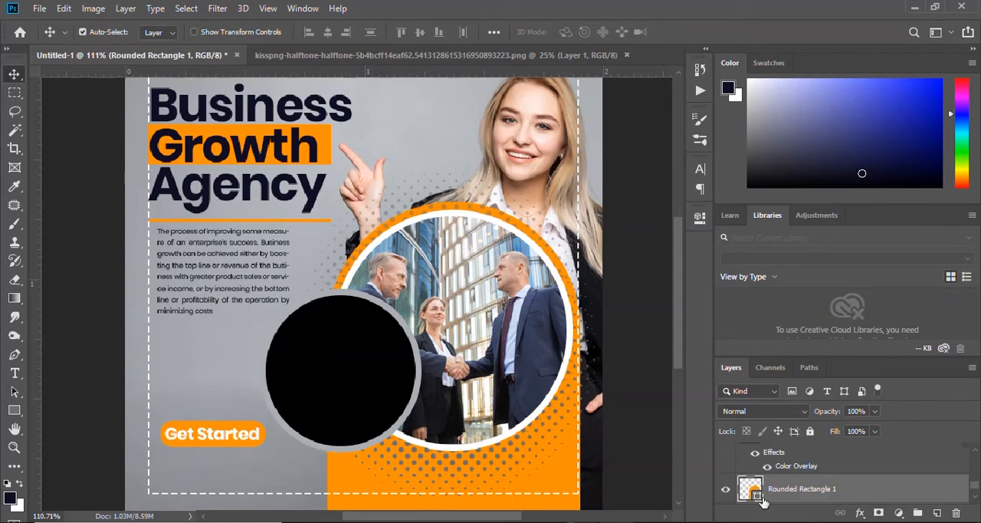
double_click(804, 478)
scroll(804, 478, "down", 2)
left_click(914, 103)
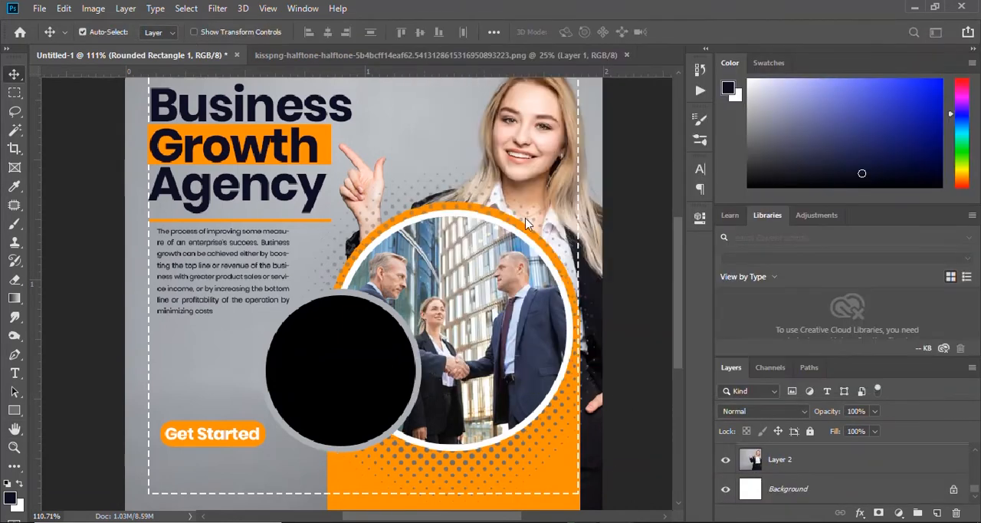
Try matching the small black circle's stroke to the photo background by resampling its grey, a6a9ae.
left_click(345, 343)
double_click(786, 494)
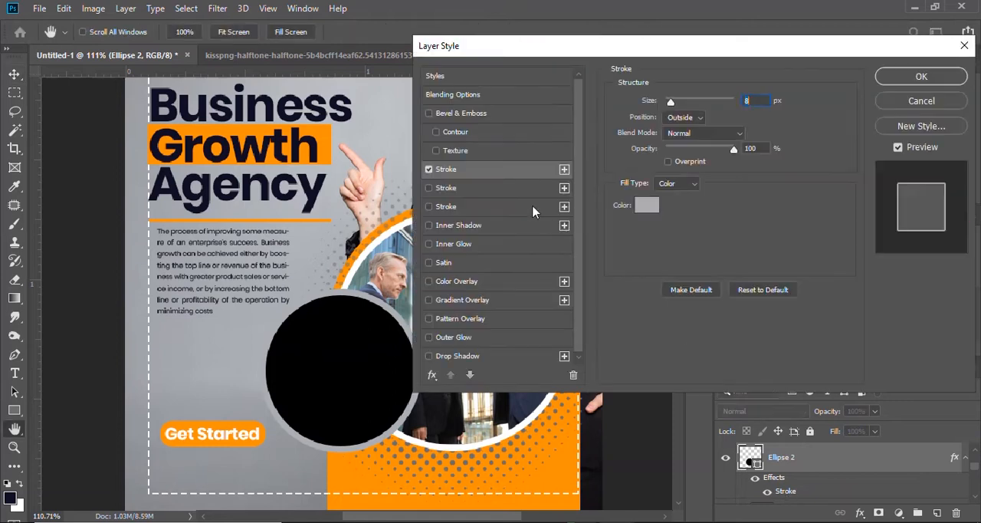
left_click(636, 212)
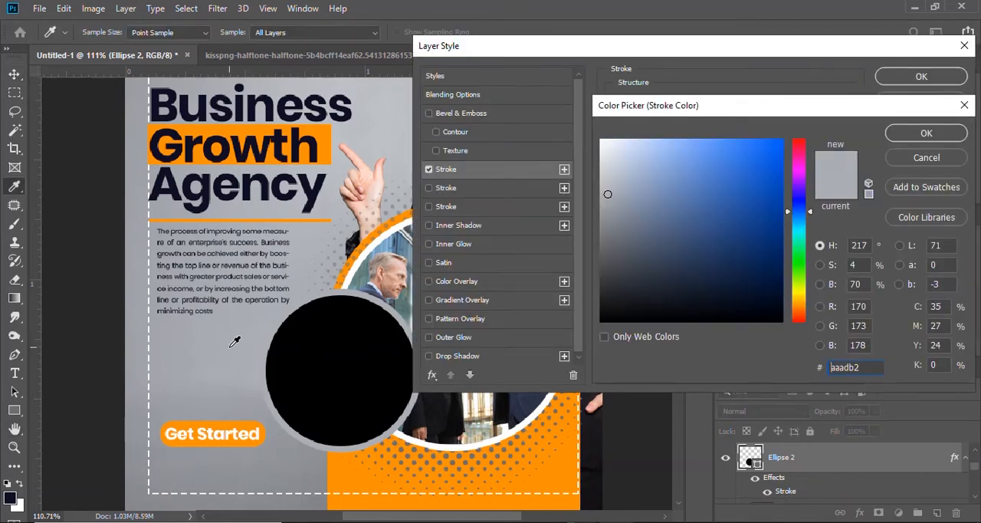
left_click(286, 463)
left_click(250, 397)
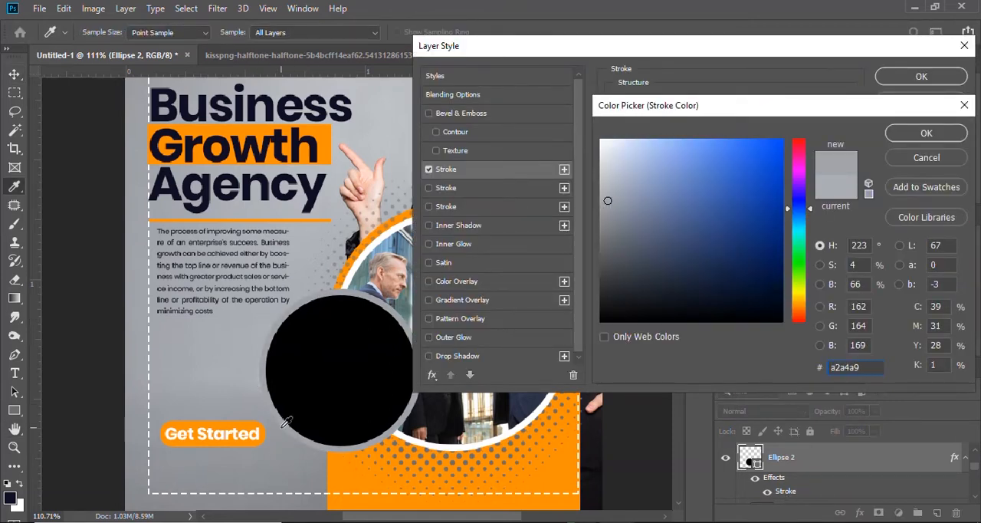
left_click(279, 452)
left_click(275, 460)
left_click(215, 384)
mouse_move(611, 206)
left_mouse_down()
mouse_move(605, 174)
mouse_move(636, 175)
mouse_move(614, 237)
mouse_move(602, 214)
left_mouse_up()
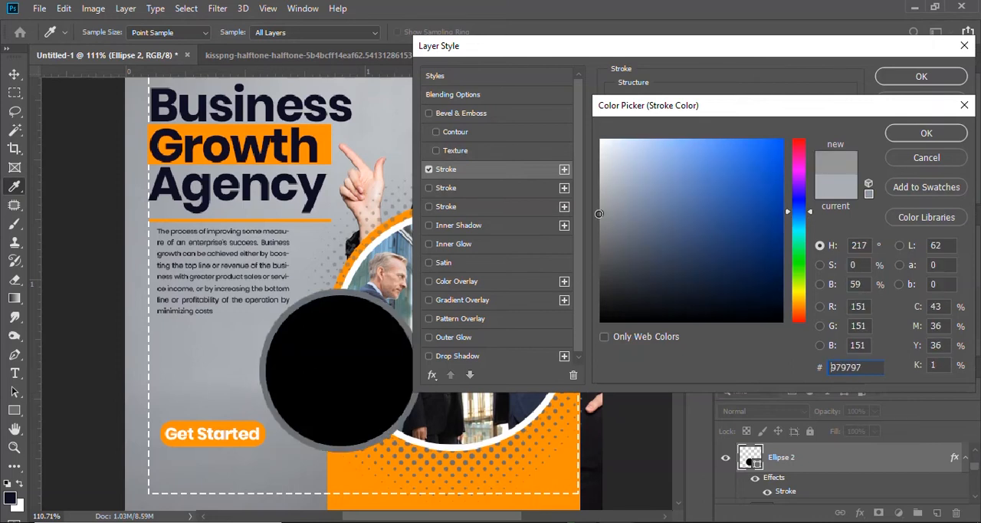
left_click(201, 335)
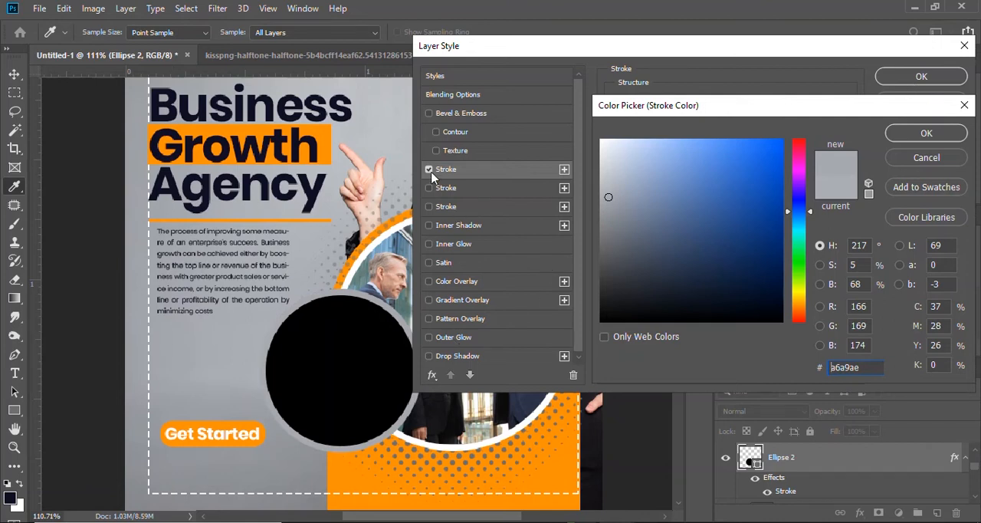
left_click(920, 137)
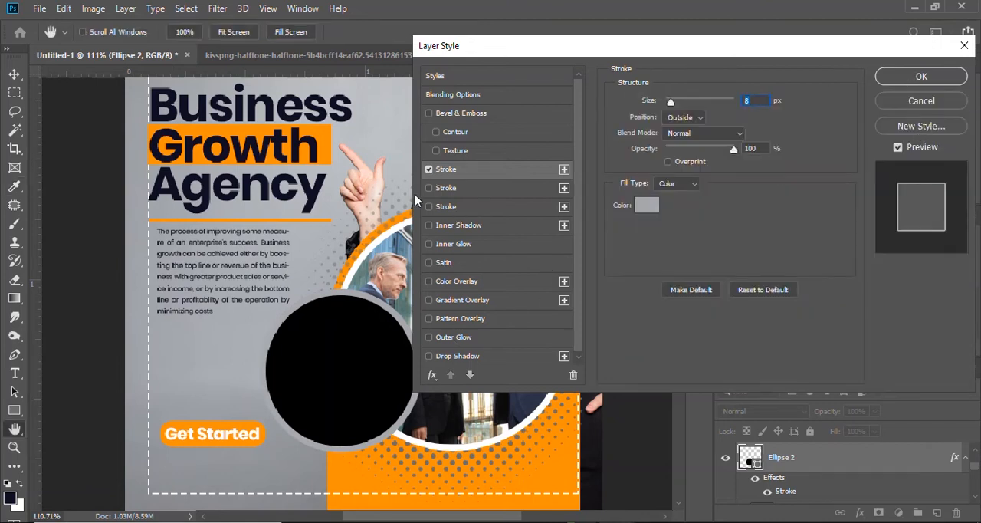
Turn off the small black circle's stroke effect and activate the shape tool.
left_click(429, 170)
left_click(921, 75)
key("u")
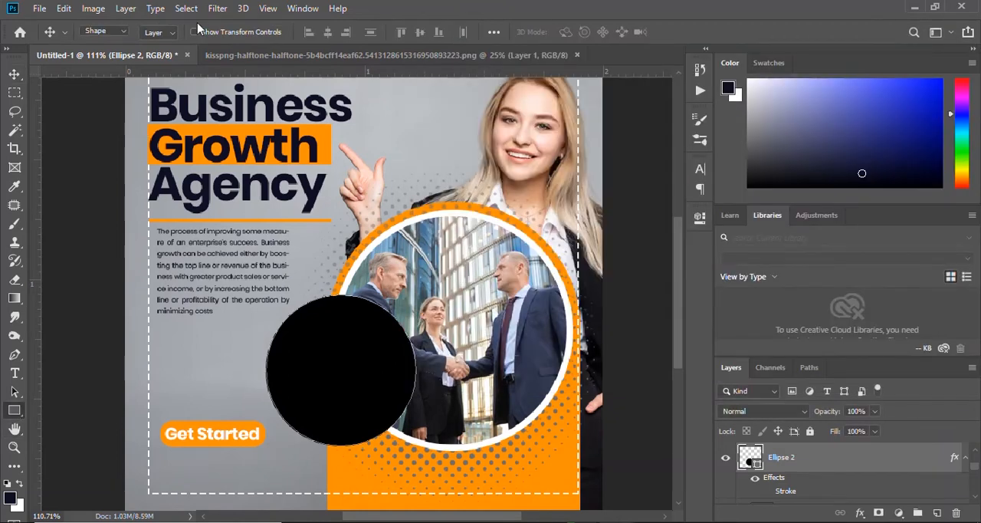
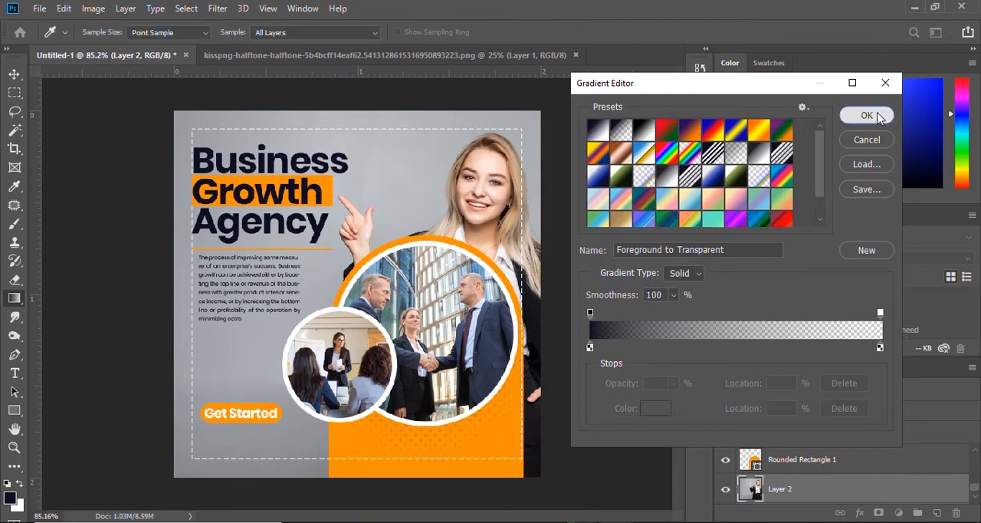
Darken the lower part of the businesswoman photo with an upward linear Foreground to Transparent gradient.
left_click(867, 115)
left_click_drag(322, 499, 354, 253)
key("ctrl+z")
scroll(343, 435, "down", 3)
scroll(345, 360, "up", 3)
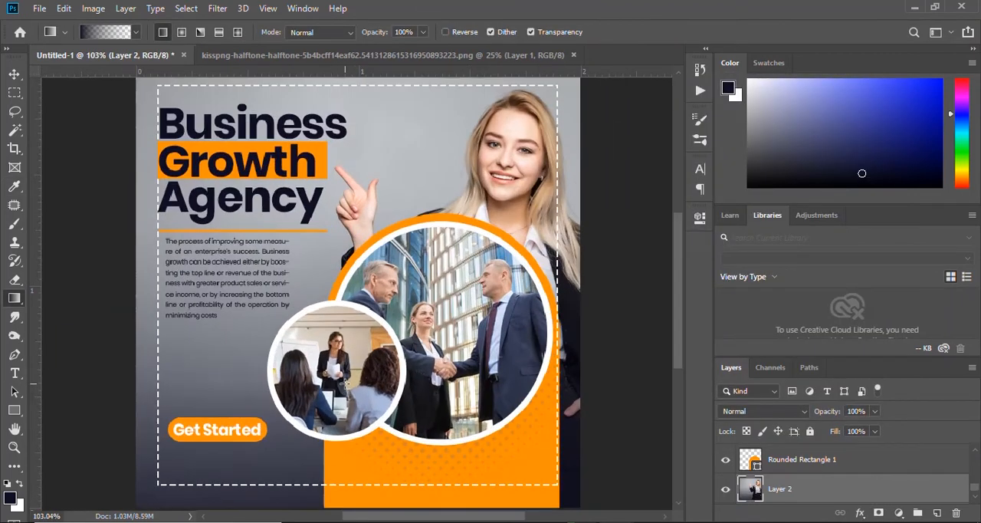
key("v")
scroll(316, 289, "down", 2)
scroll(320, 254, "up", 2)
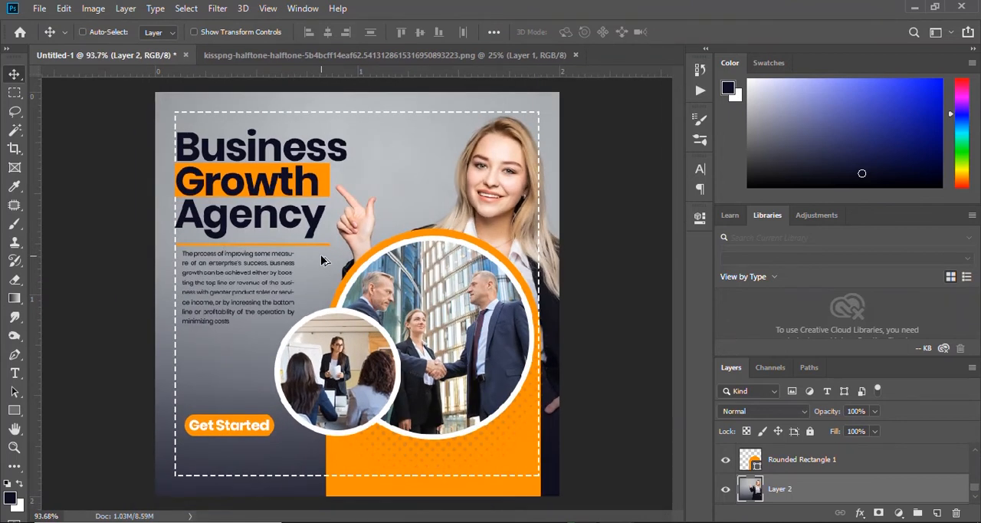
scroll(556, 368, "up", 2)
scroll(556, 368, "down", 2)
Rasterize the dashed border and erase its dashes where they cross the orange block.
left_click(546, 371)
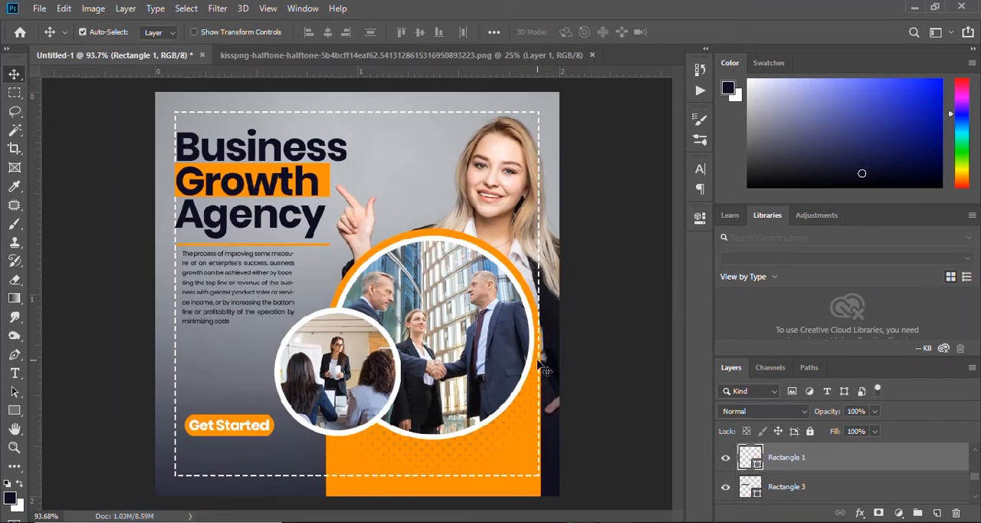
key("e")
left_click(519, 456)
key("Return")
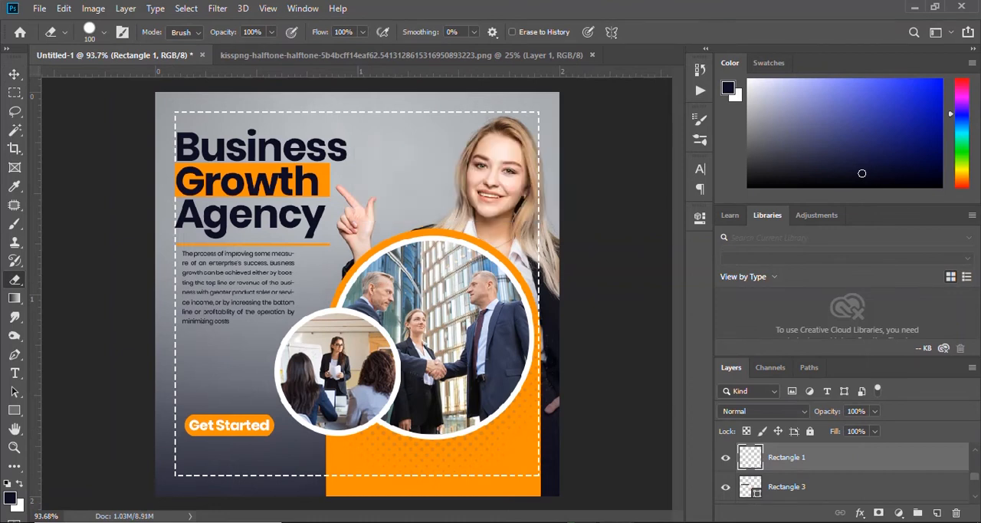
left_click(104, 33)
left_click(104, 32)
scroll(482, 451, "down", 4)
key("v")
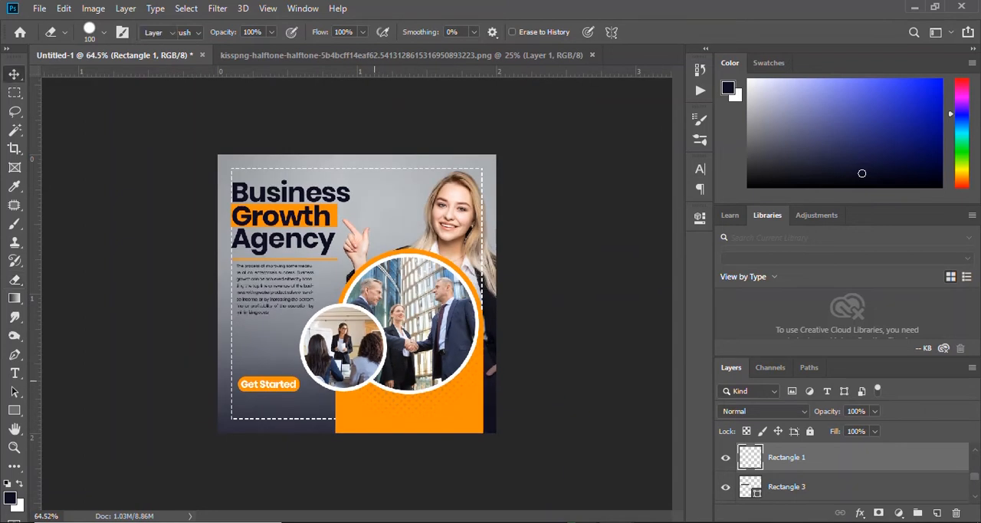
scroll(342, 347, "down", 3)
scroll(342, 348, "up", 8)
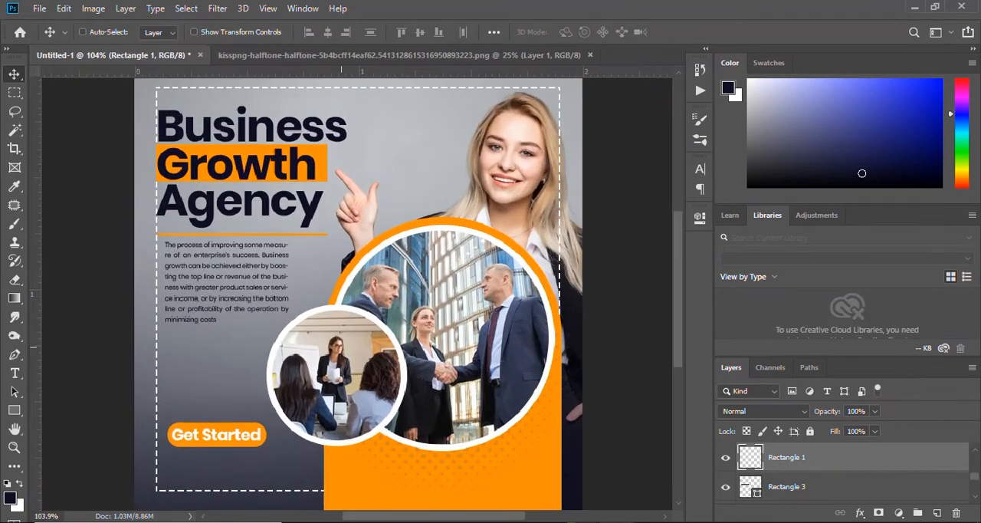
Recolour the headline word "Growth" to white, ffffff.
scroll(341, 347, "down", 1)
key("t")
left_click_drag(317, 183, 175, 184)
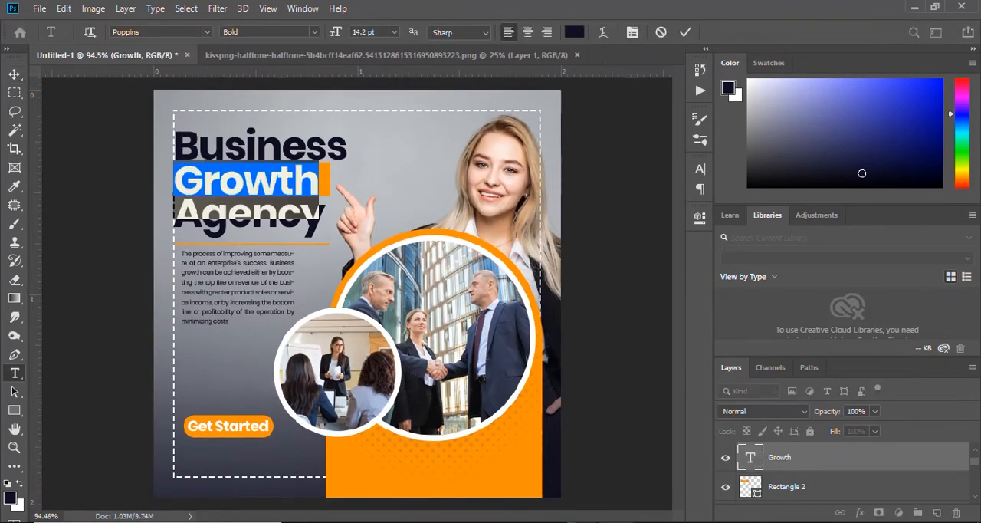
left_click(575, 32)
left_click_drag(623, 184, 600, 139)
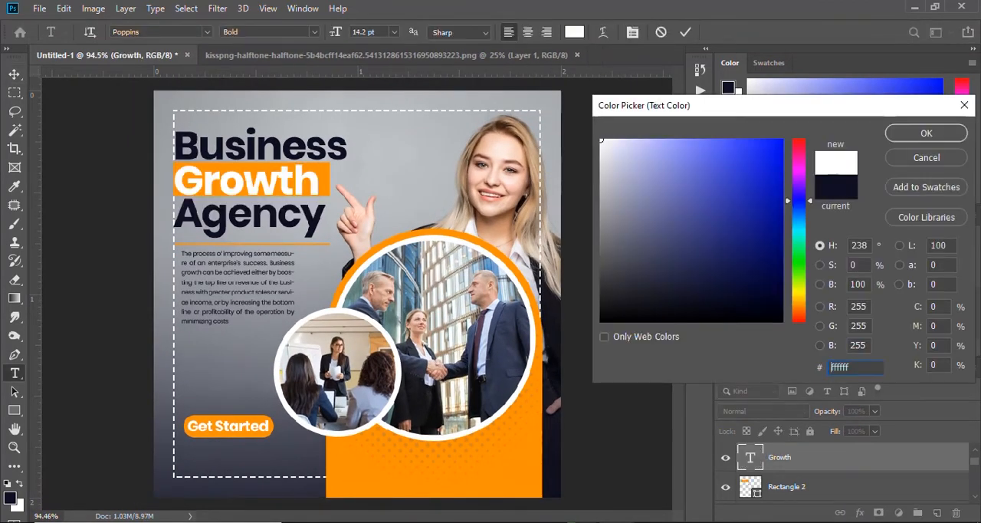
left_click(927, 133)
left_click(685, 32)
key("v")
Nudge the headline words so their starting edges line up along the dashed border.
scroll(238, 161, "up", 5)
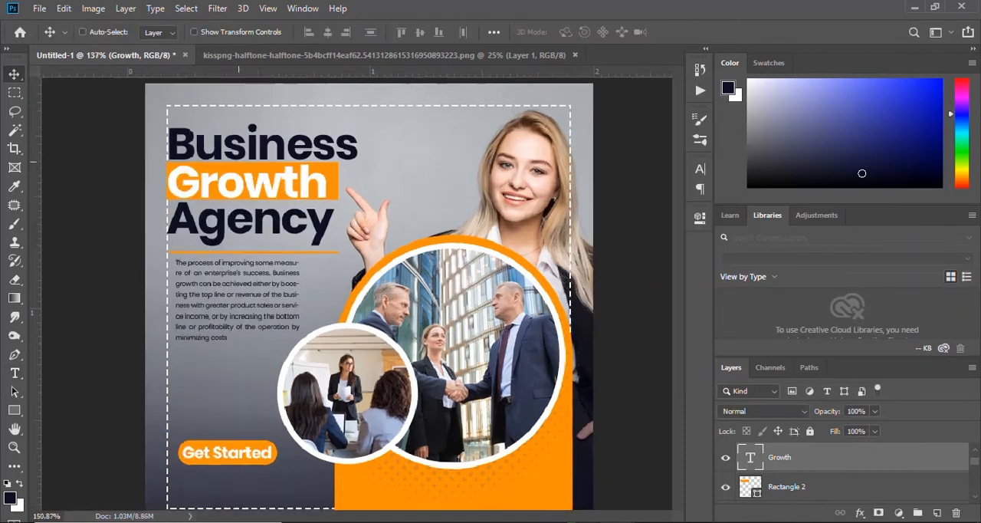
scroll(238, 159, "up", 3)
left_click_drag(187, 175, 188, 176)
left_click_drag(146, 264, 151, 264)
left_click_drag(138, 295, 139, 295)
scroll(360, 276, "down", 6)
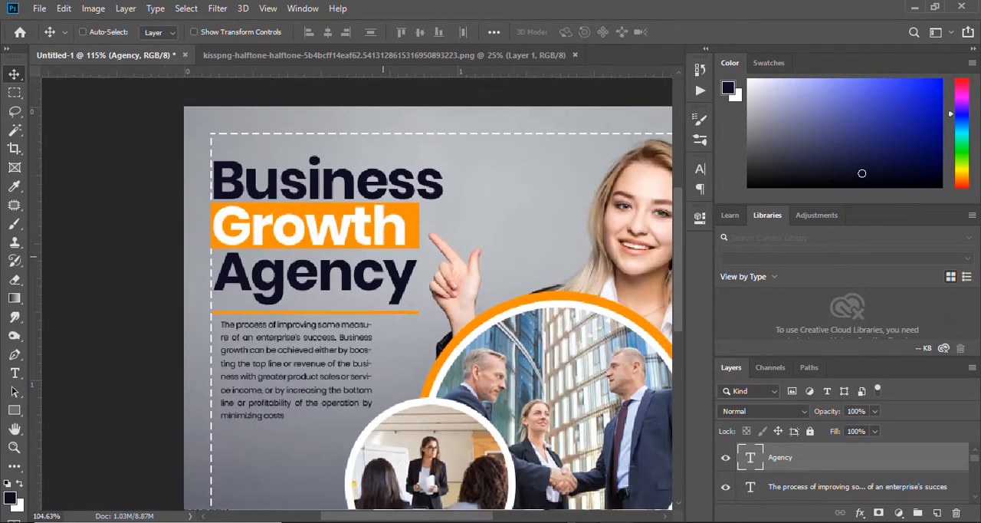
key("ctrl+0")
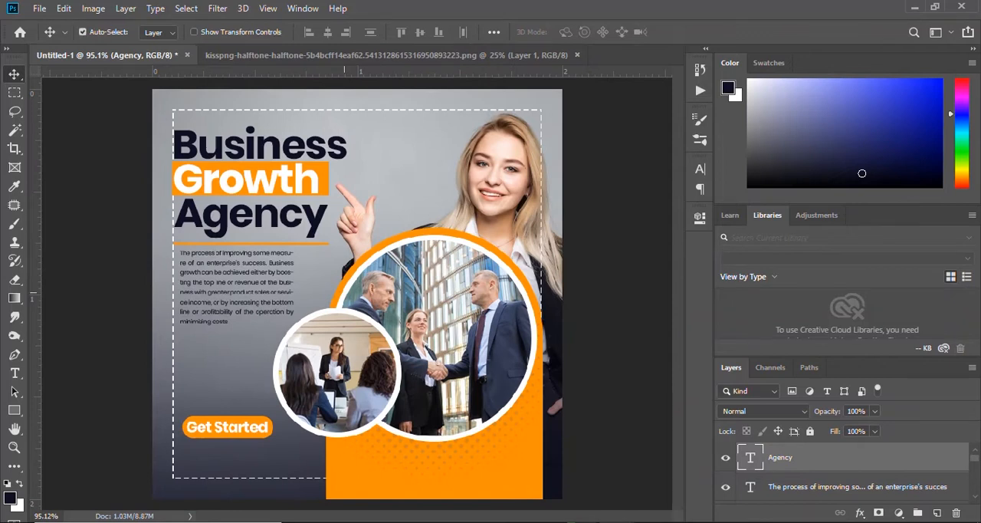
Draw a telephone custom shape about 29 px square on the orange block below the large photo circle.
scroll(443, 460, "up", 2)
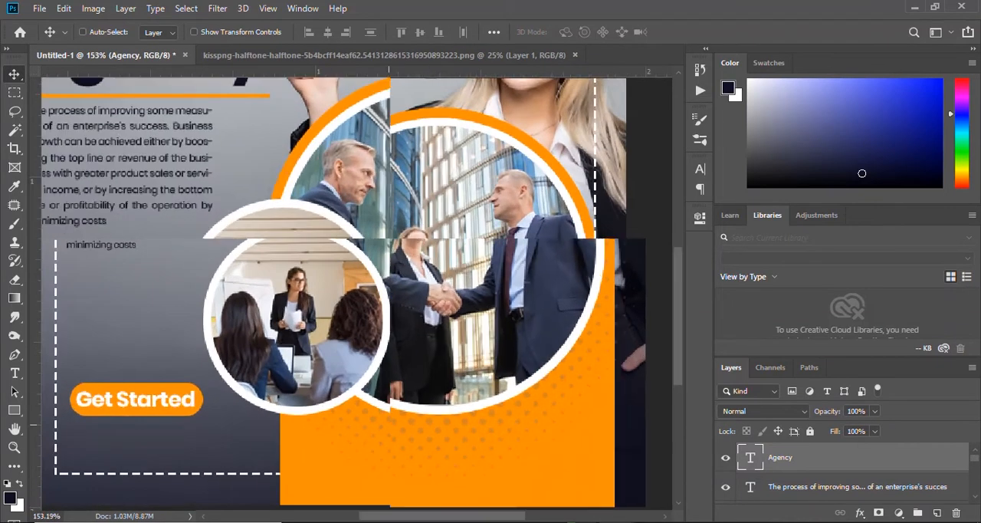
left_click(14, 411)
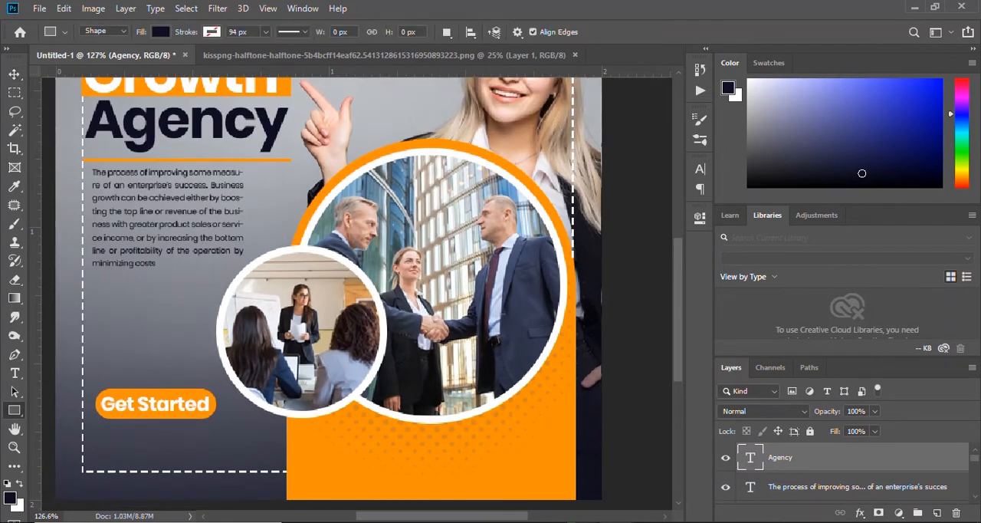
right_click(14, 410)
left_click(76, 480)
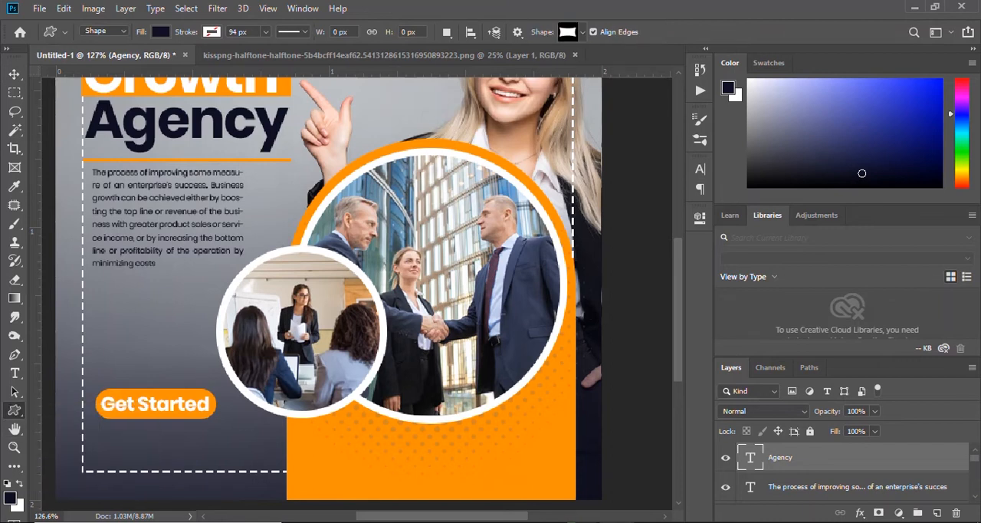
left_click(583, 32)
scroll(555, 97, "down", 8)
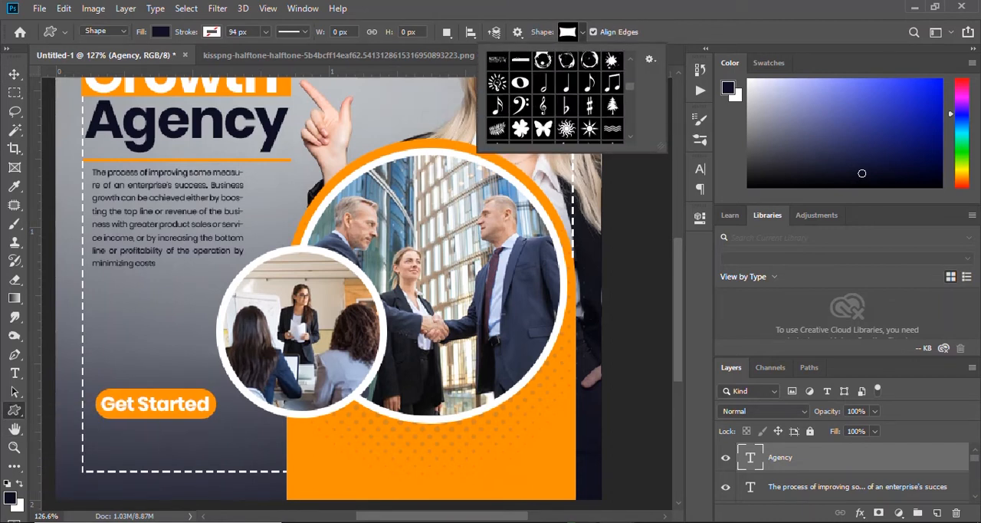
scroll(555, 97, "down", 6)
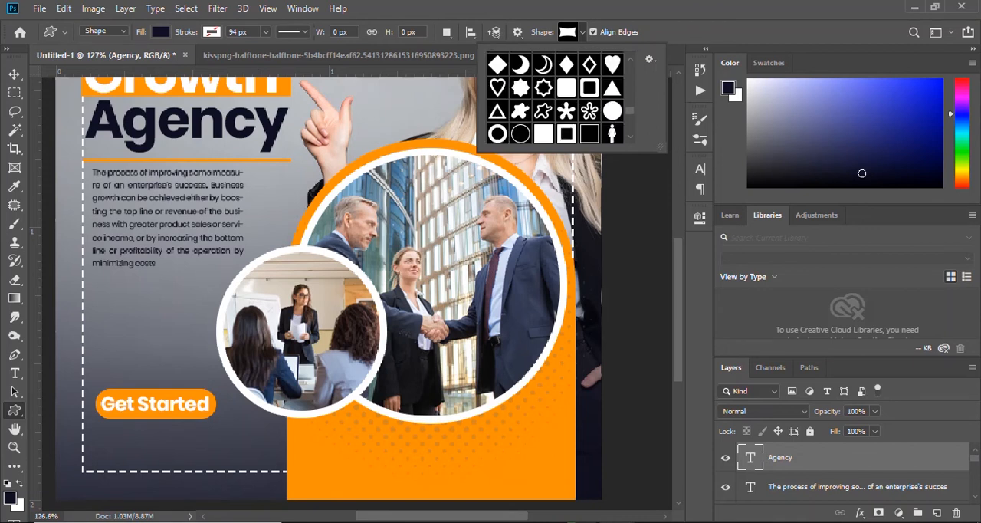
double_click(567, 70)
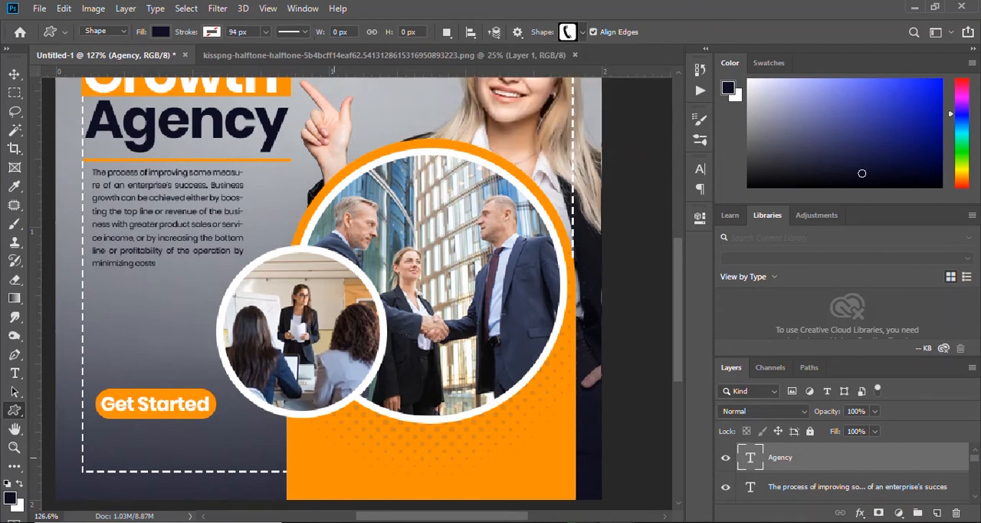
left_click_drag(332, 445, 358, 471)
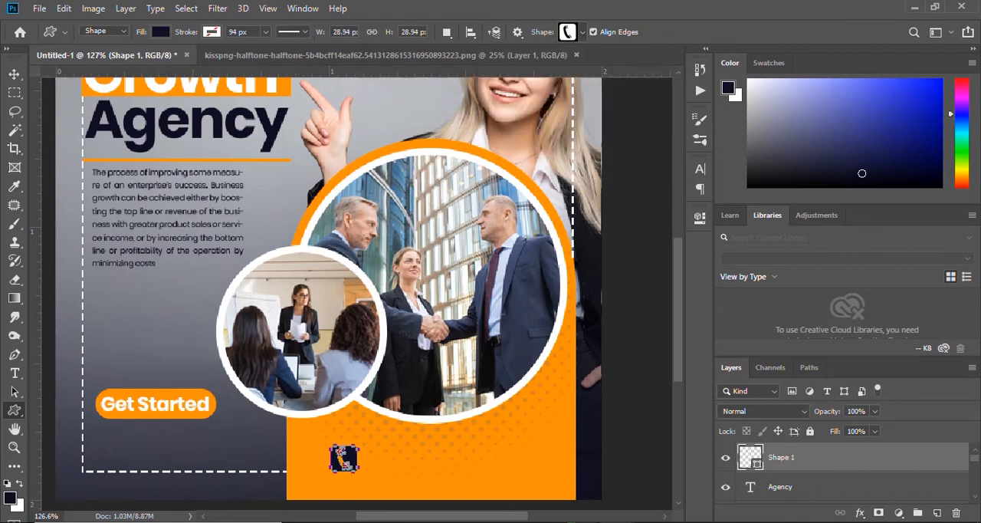
Fill the telephone shape with white and shift it slightly left on the orange block.
left_click(160, 31)
key("Return")
key("Return")
key("v")
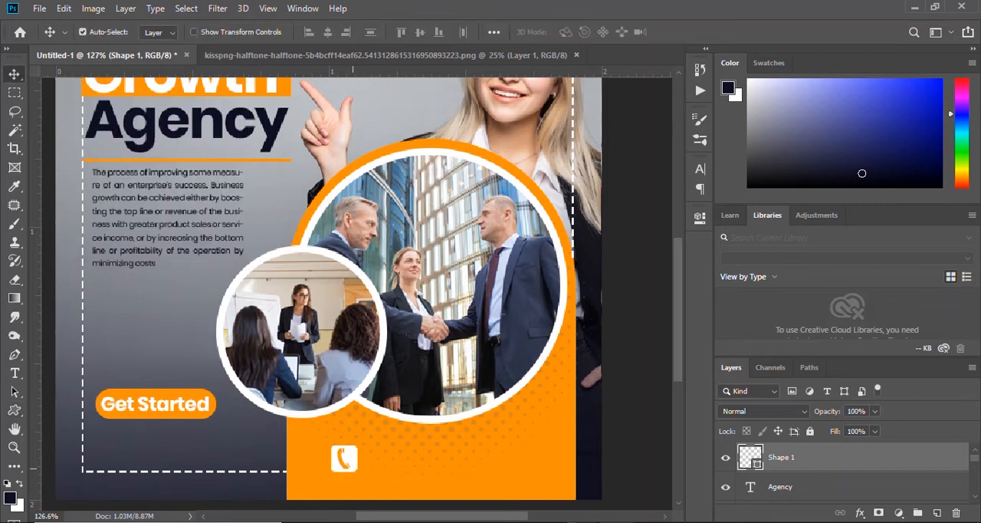
left_click_drag(344, 458, 340, 459)
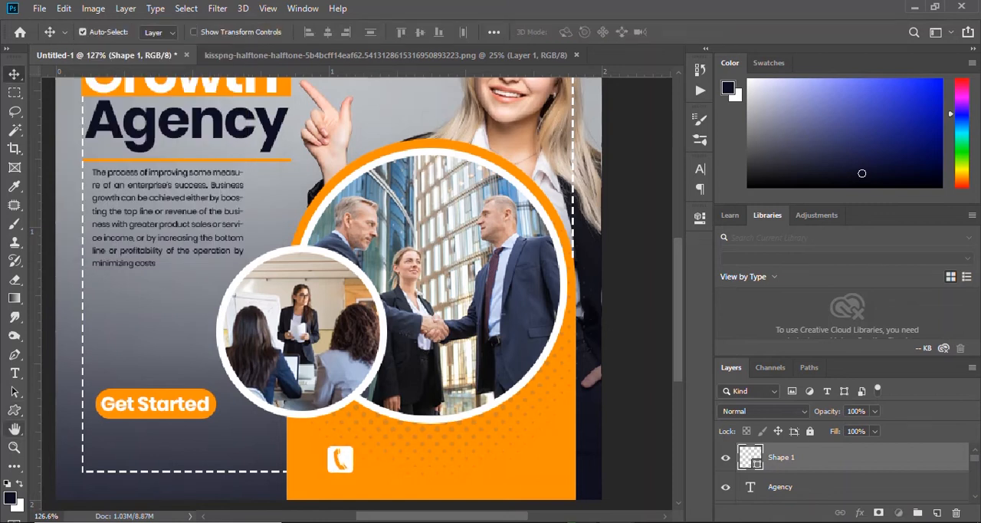
Add a white Poppins Bold placeholder text line beside the telephone icon and scale it down to about 8 pt.
key("t")
left_click(390, 457)
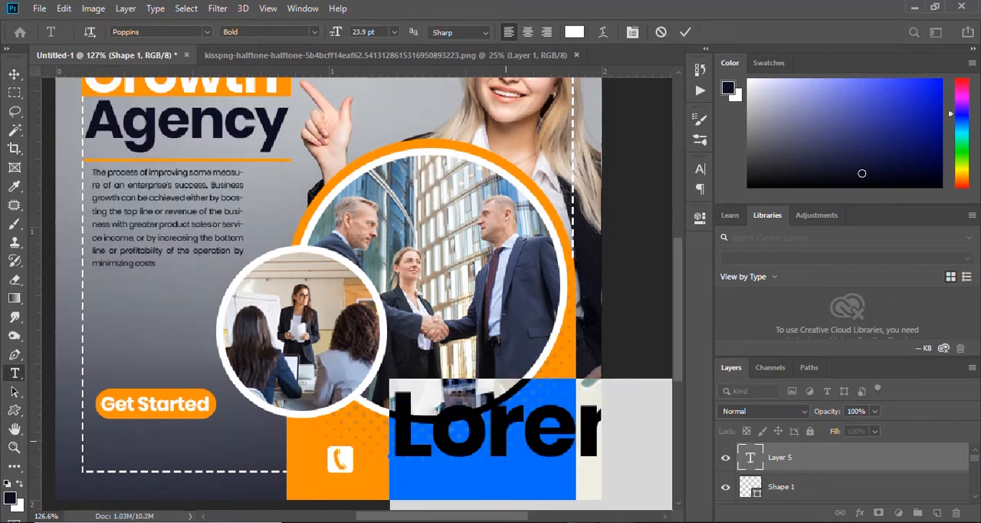
left_click(686, 32)
key("ctrl+t")
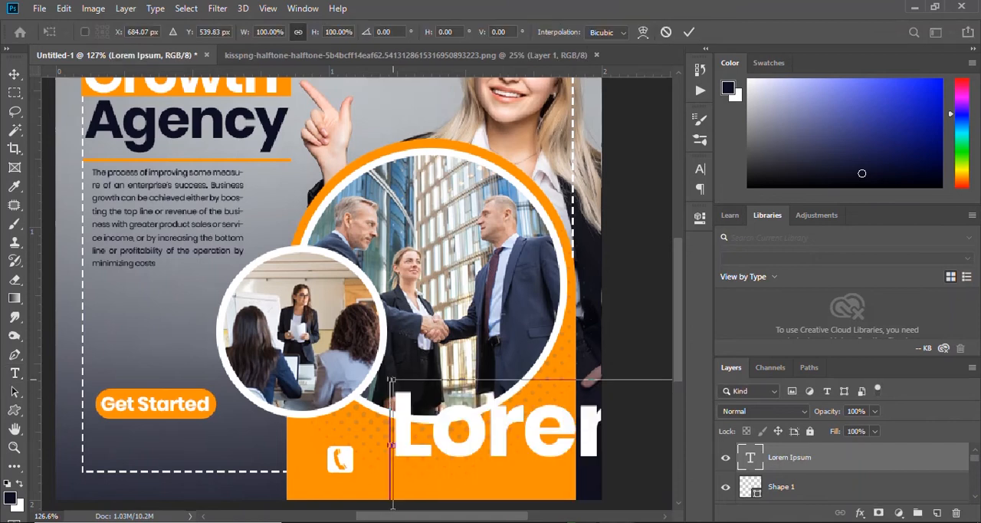
left_click_drag(390, 378, 539, 411)
left_click_drag(552, 444, 253, 345)
left_click_drag(239, 313, 472, 377)
left_click_drag(539, 379, 454, 449)
left_click(689, 32)
Replace the placeholder text beside the telephone icon with the contact phone number.
left_click(441, 458)
key("ctrl+a")
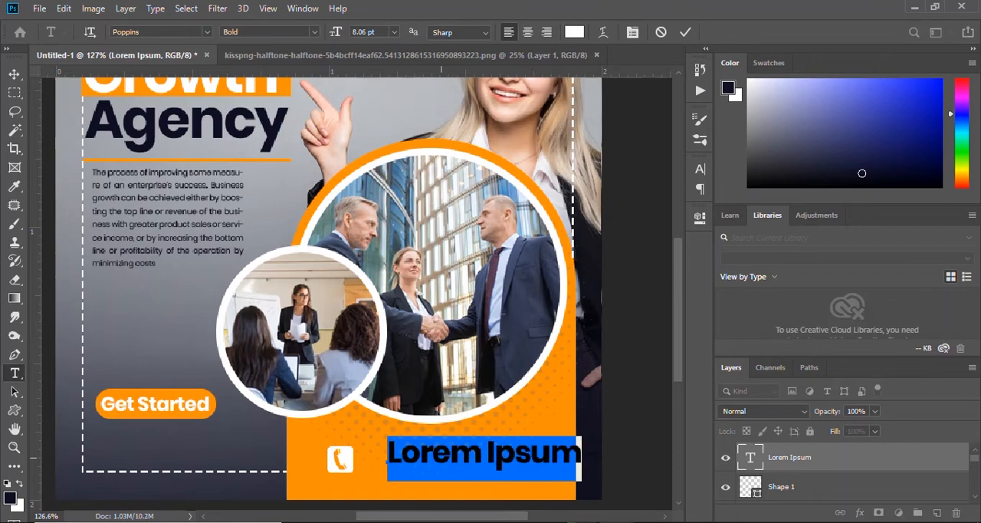
type("+123")
type(" 24")
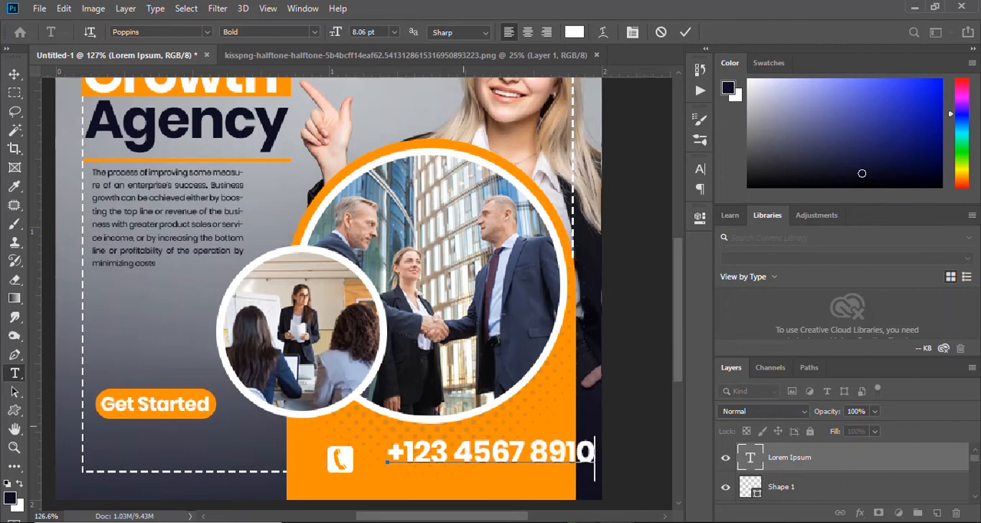
key("ctrl+Return")
Scale the phone number text to about 69% and centre it together with the telephone icon on the orange block.
key("ctrl+t")
left_click_drag(593, 436, 474, 462)
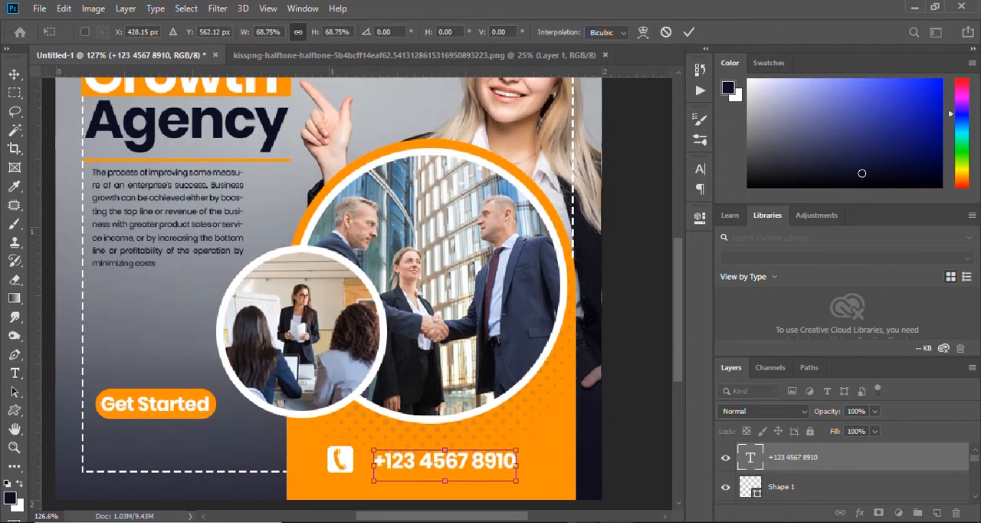
key("Return")
scroll(384, 474, "up", 5)
left_click_drag(288, 438, 308, 441)
scroll(448, 428, "down", 3)
left_click_drag(558, 431, 245, 414)
scroll(246, 415, "up", 7)
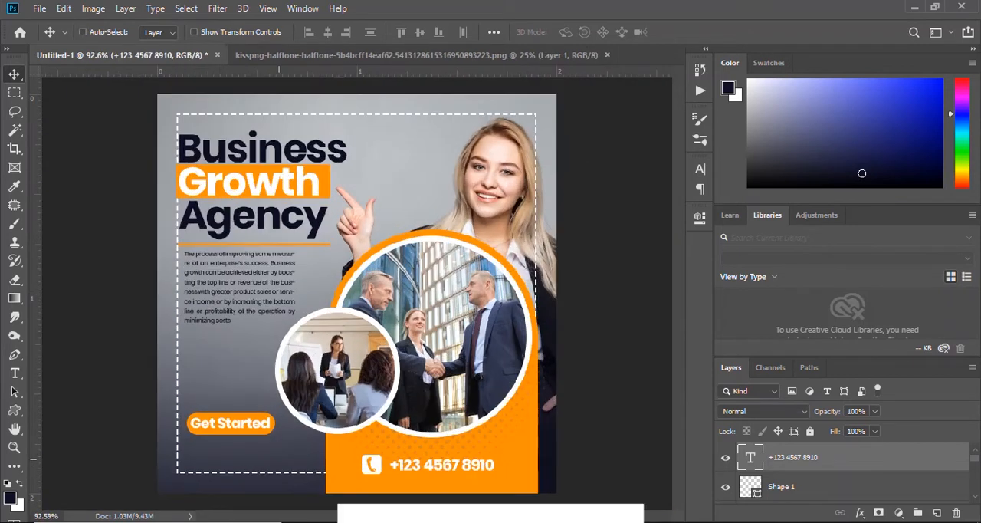
scroll(245, 415, "down", 2)
scroll(201, 463, "up", 6)
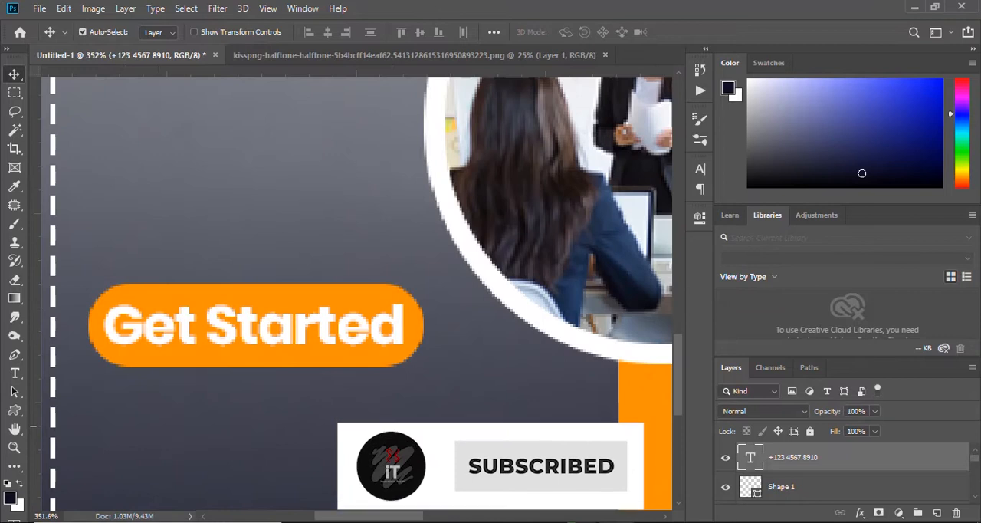
key("t")
left_click(120, 420)
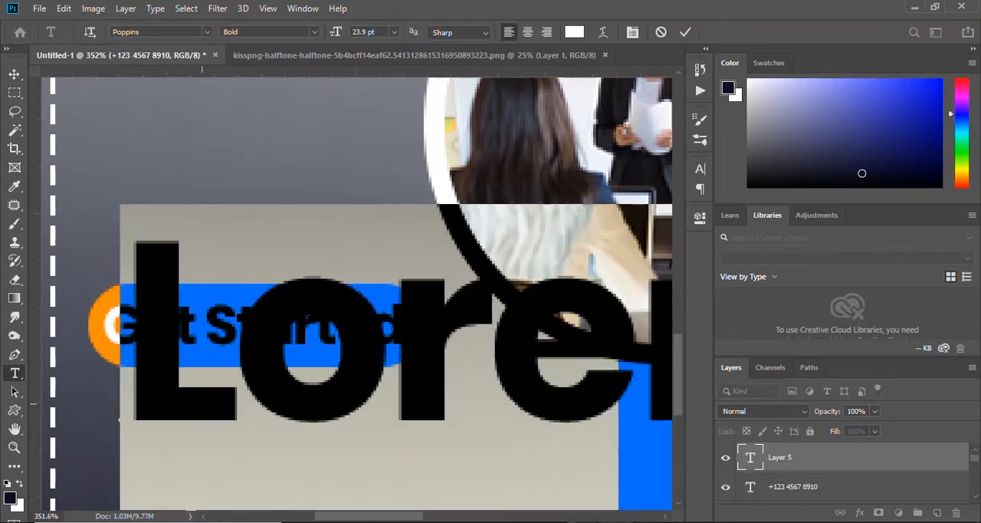
left_click_drag(335, 31, 321, 31)
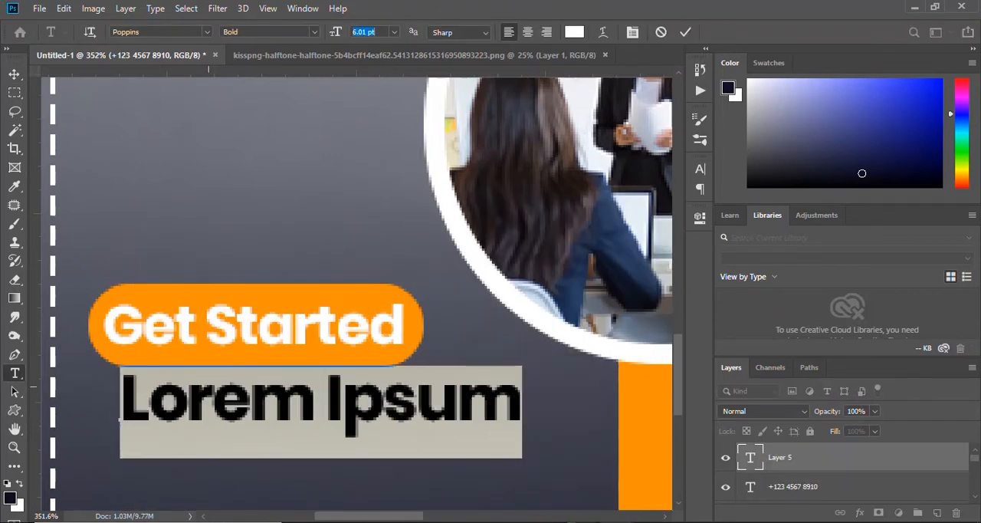
left_click(202, 392)
type("www.your")
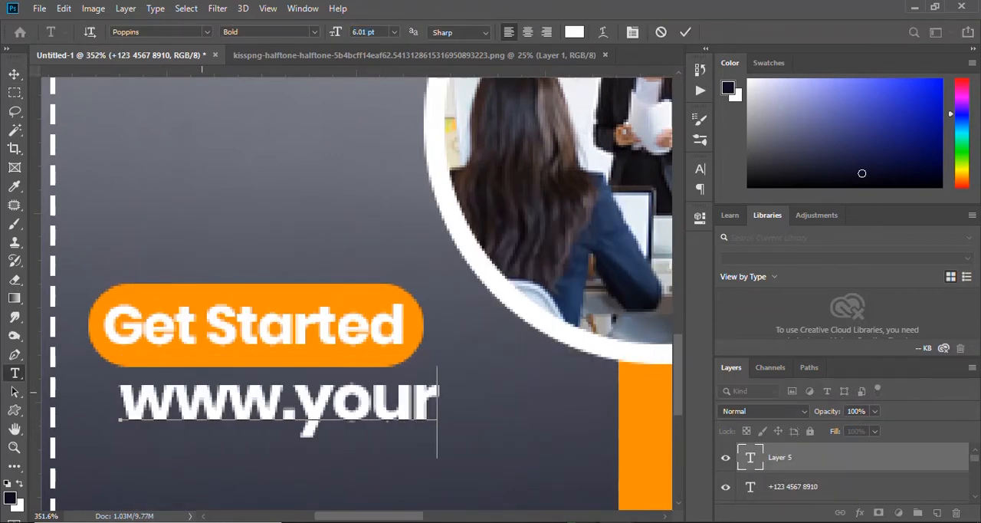
type("website")
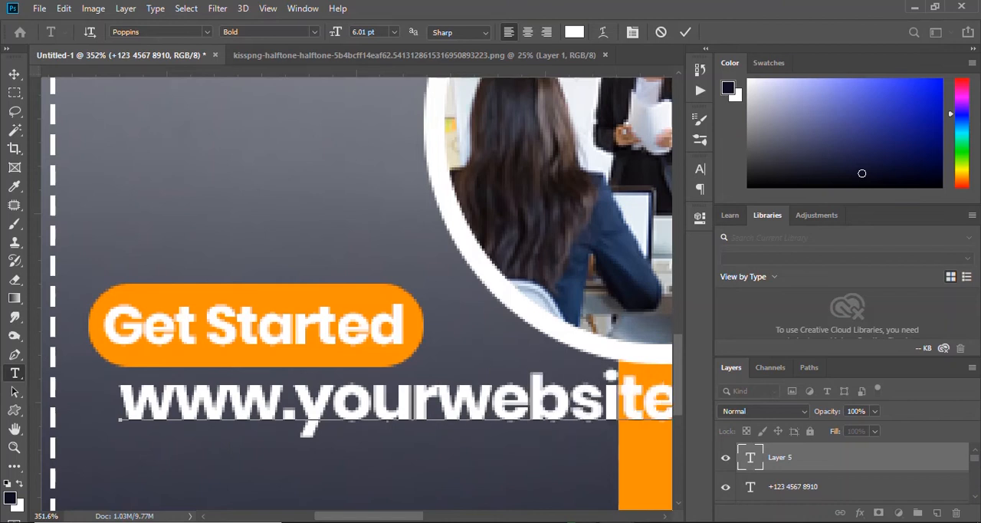
key("ctrl+Return")
Scale the web address to about 37% and place it directly beneath the Get Started button, matching the button's width.
key("ctrl+t")
left_click_drag(377, 404, 405, 401)
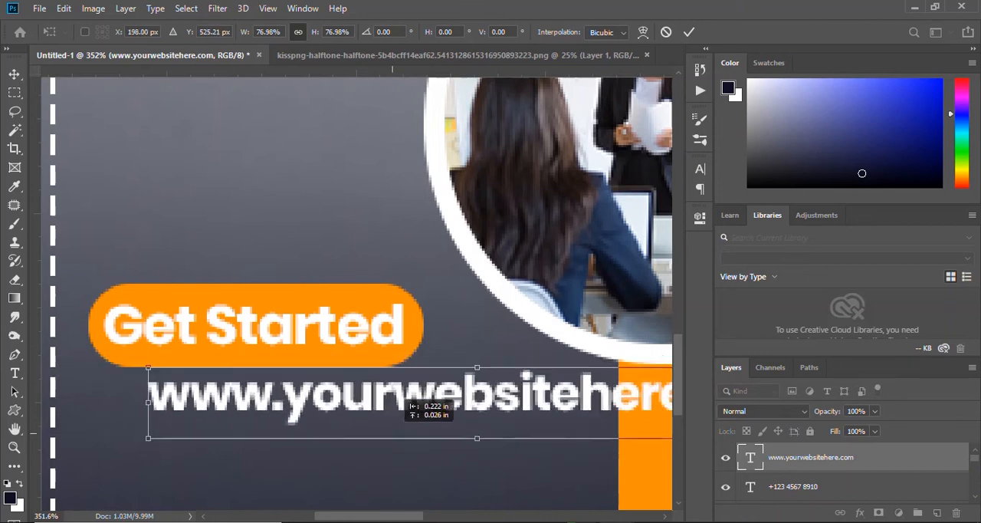
left_click_drag(148, 367, 488, 403)
left_click_drag(565, 420, 180, 392)
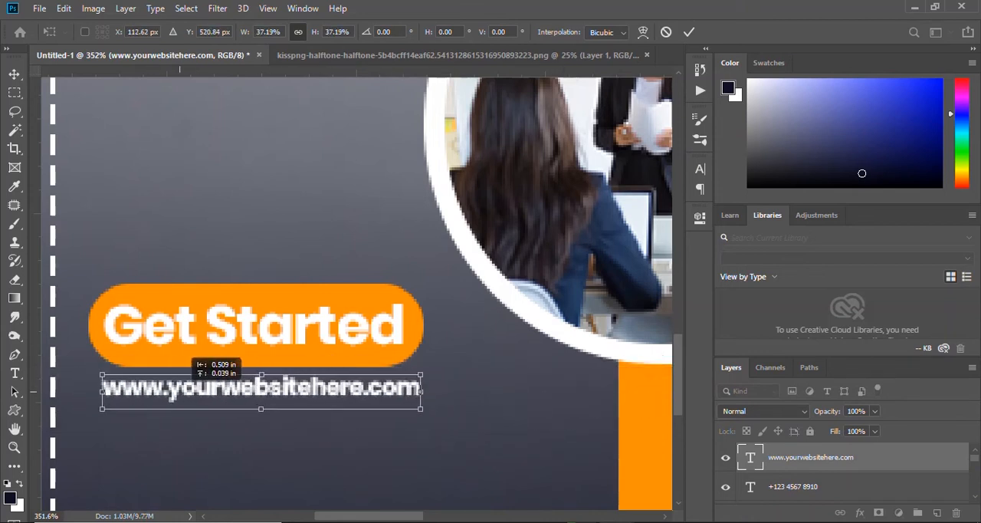
left_click(689, 31)
Change the web address text under the Get Started button to the Poppins Light weight.
key("t")
left_click(314, 31)
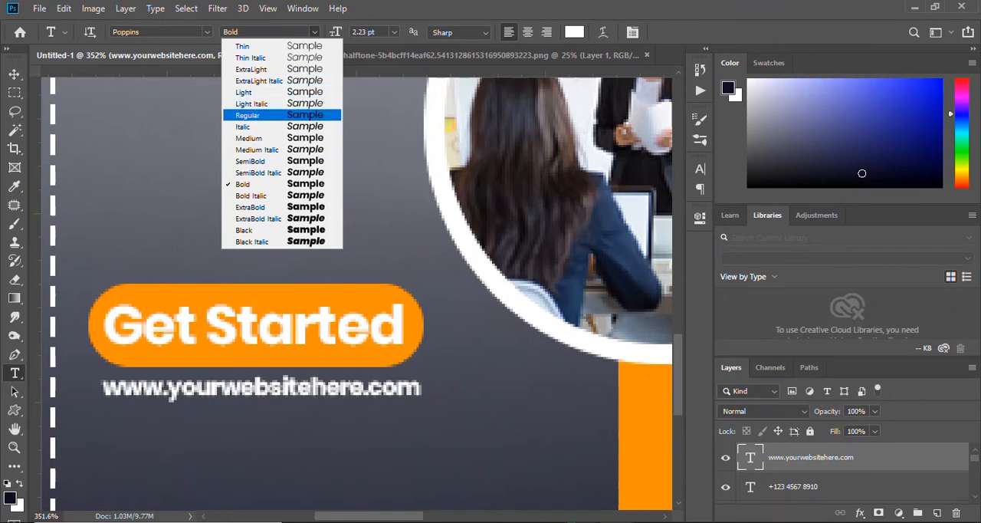
left_click(247, 115)
triple_click(190, 391)
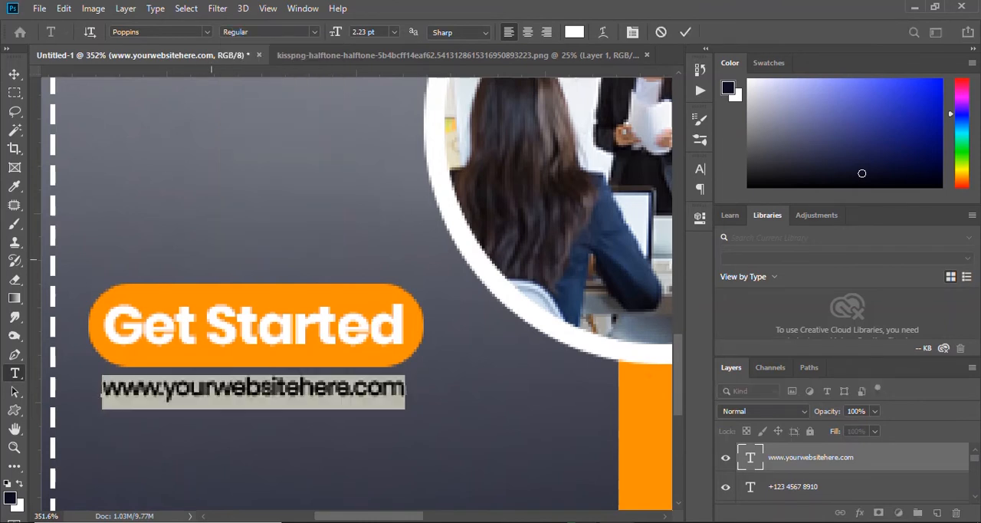
left_click(314, 31)
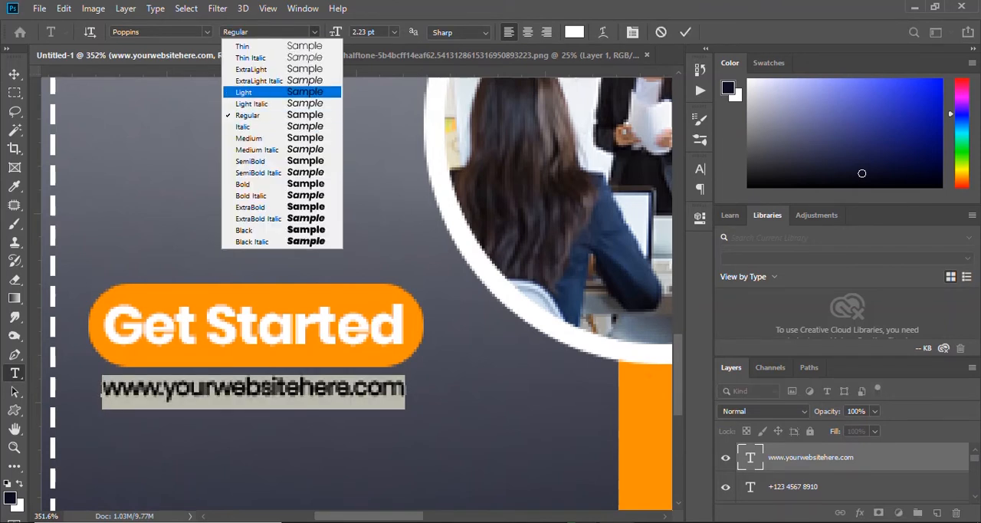
left_click(244, 92)
Set the web address's tracking to 0 and nudge the text about 0.007 in left to centre it beneath the button.
left_click(700, 169)
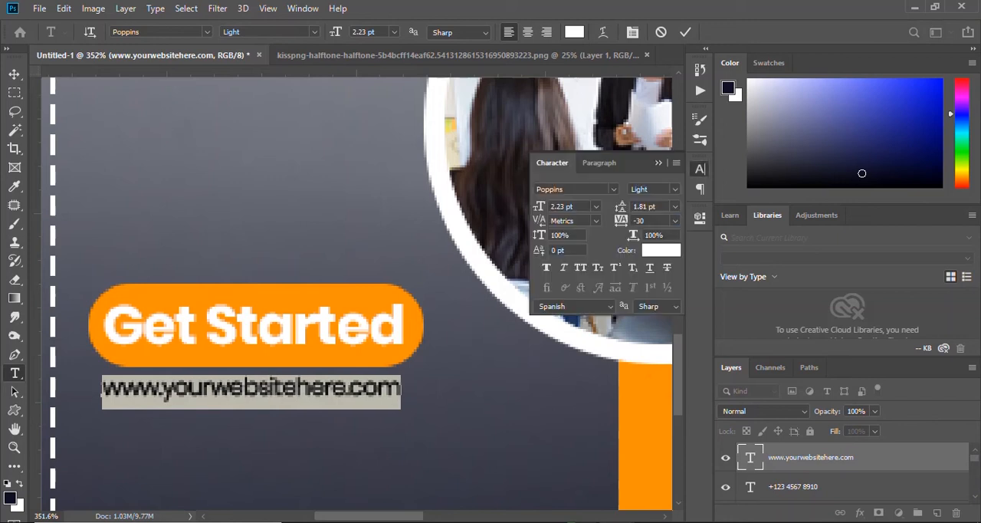
type("0")
key("Return")
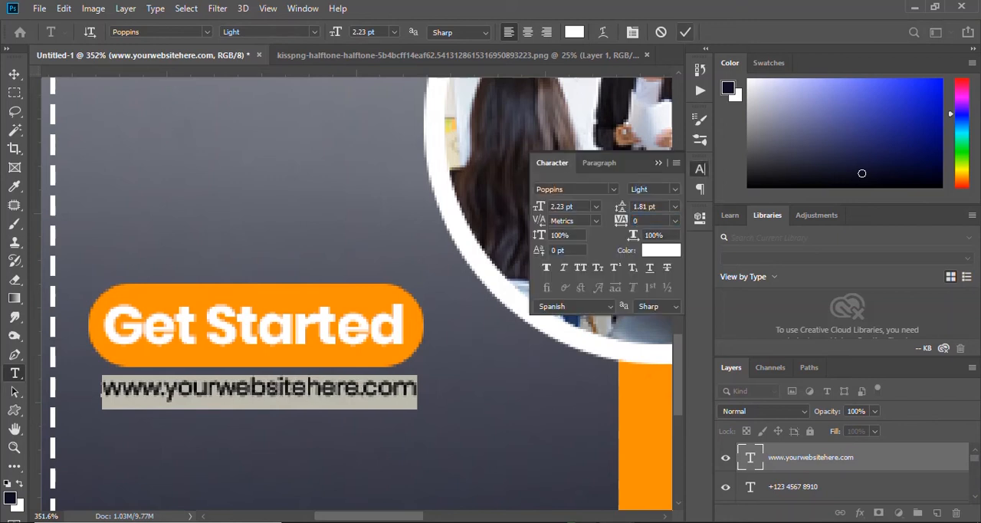
left_click(685, 33)
key("v")
left_click_drag(352, 381, 347, 381)
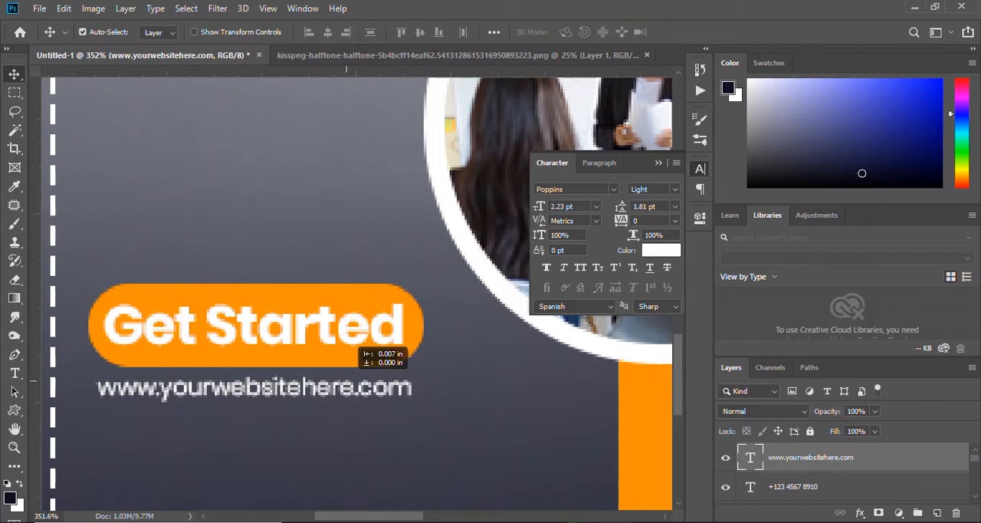
key("ctrl+0")
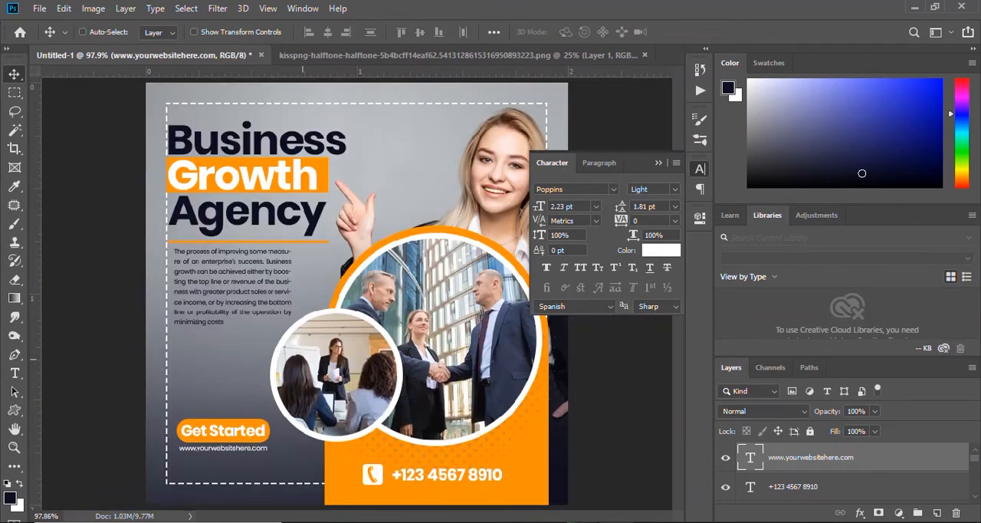
left_click(659, 162)
Review the whole post's composition and the area around the woman's head.
key("ctrl+minus")
key("ctrl+0")
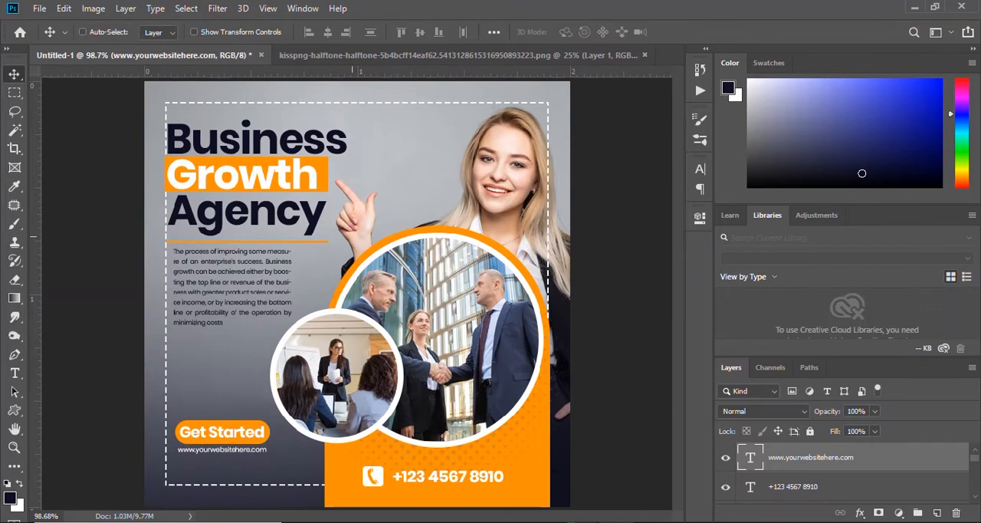
scroll(422, 229, "down", 1)
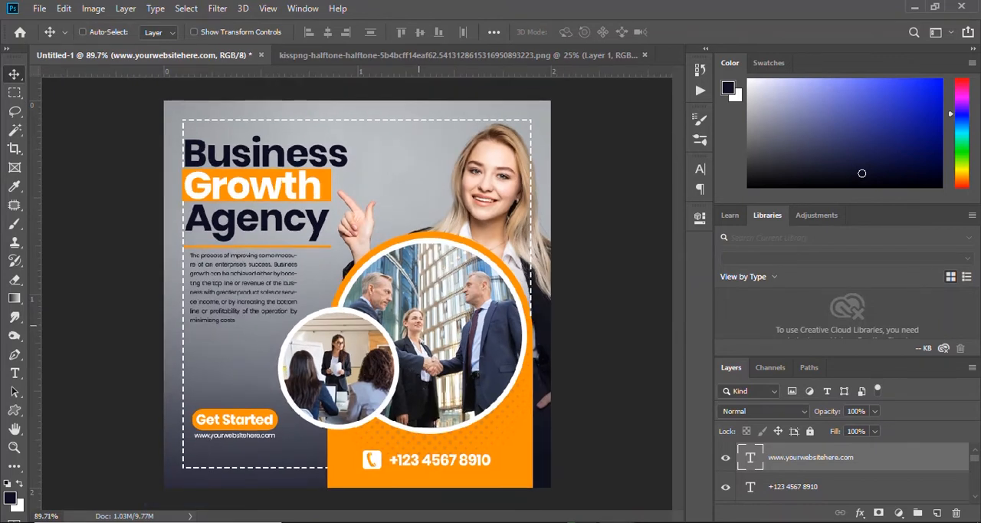
scroll(421, 345, "up", 6)
left_click_drag(426, 391, 462, 221)
scroll(462, 222, "down", 8)
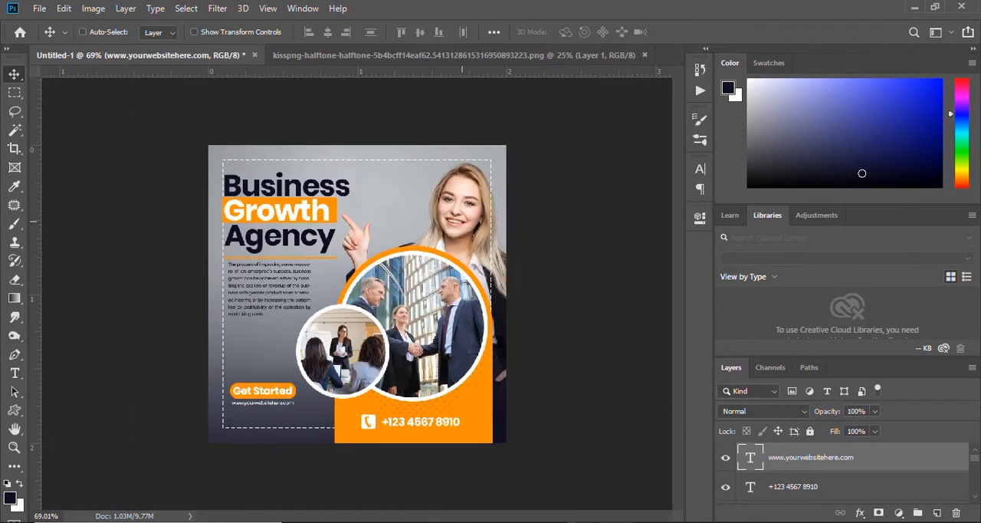
scroll(462, 221, "up", 2)
scroll(470, 115, "up", 9)
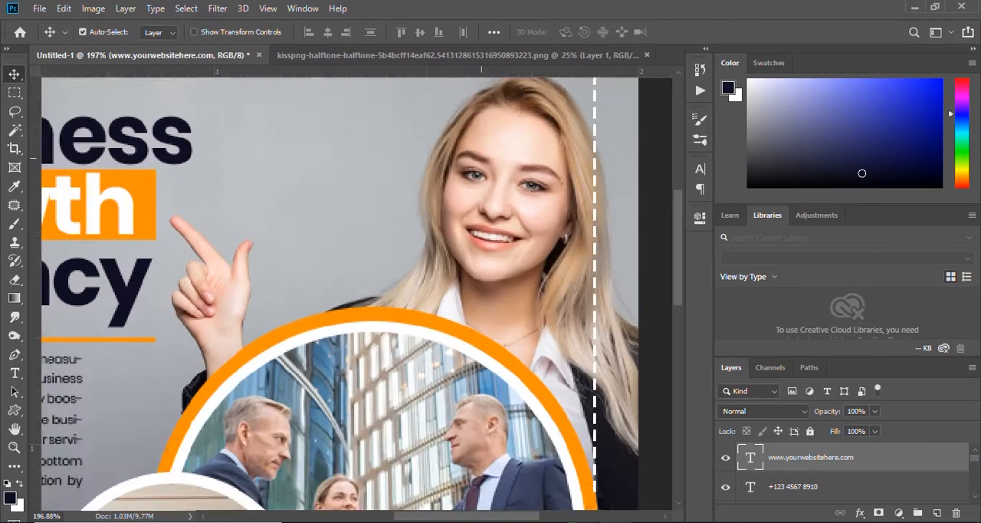
Draw a hexagon frame custom shape about 30 by 26 px beside the woman's head, just below the upper dashed line.
right_click(15, 410)
left_click(86, 477)
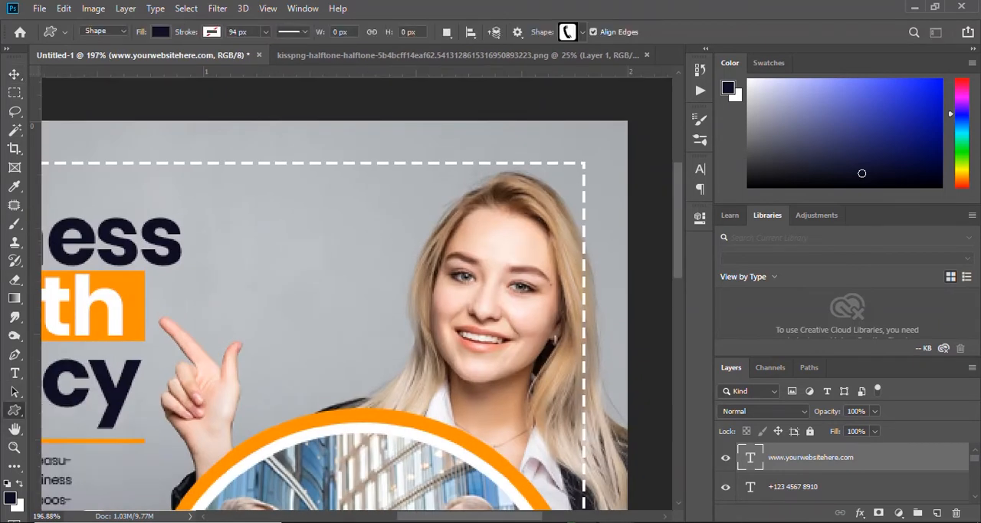
left_click(582, 32)
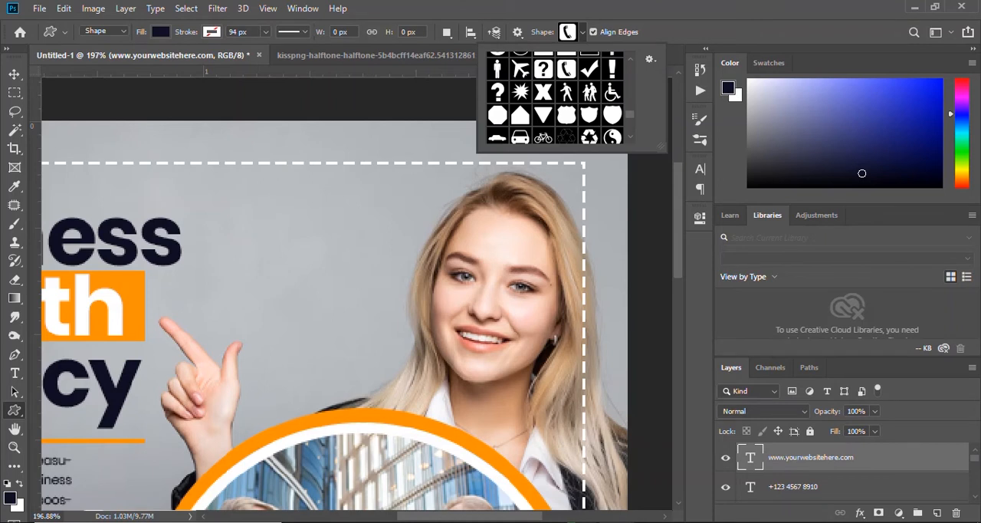
scroll(629, 99, "up", 8)
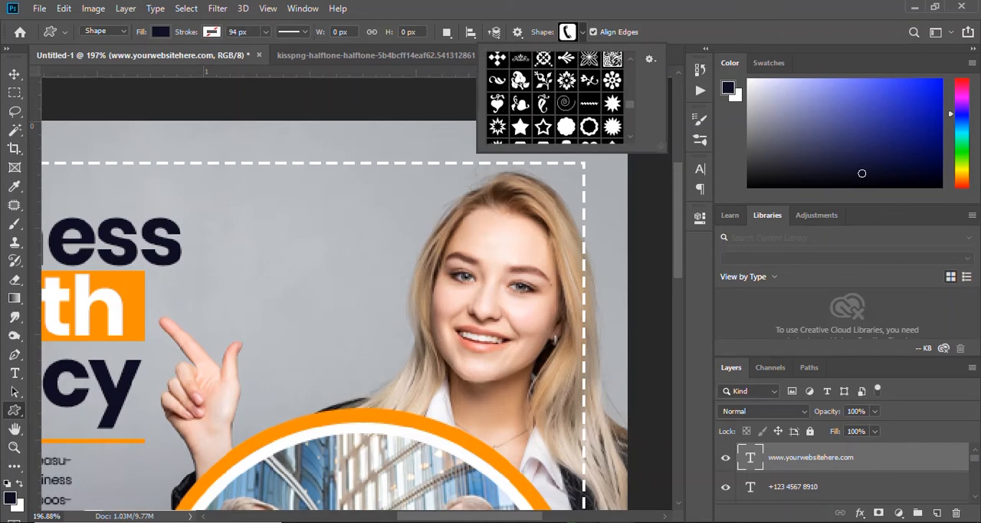
scroll(555, 97, "up", 10)
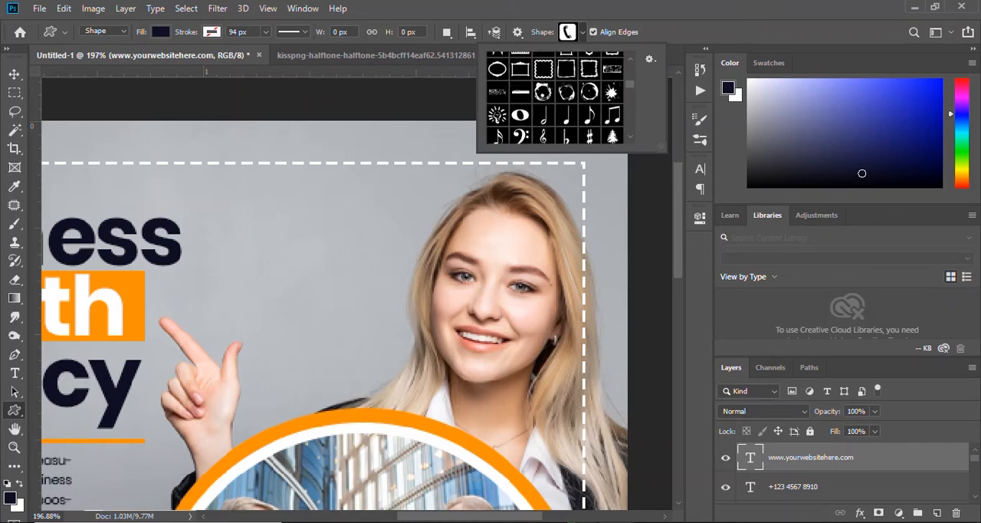
scroll(555, 98, "up", 10)
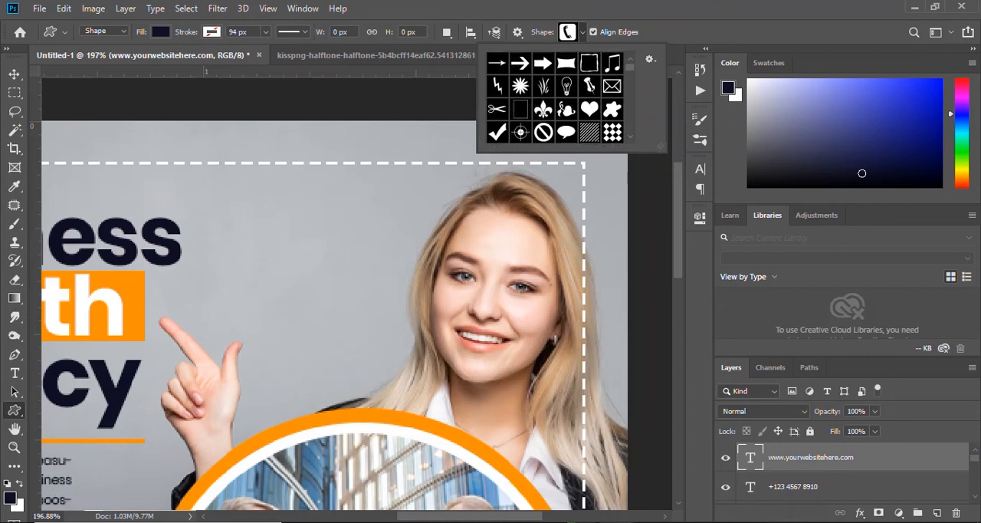
scroll(555, 98, "down", 10)
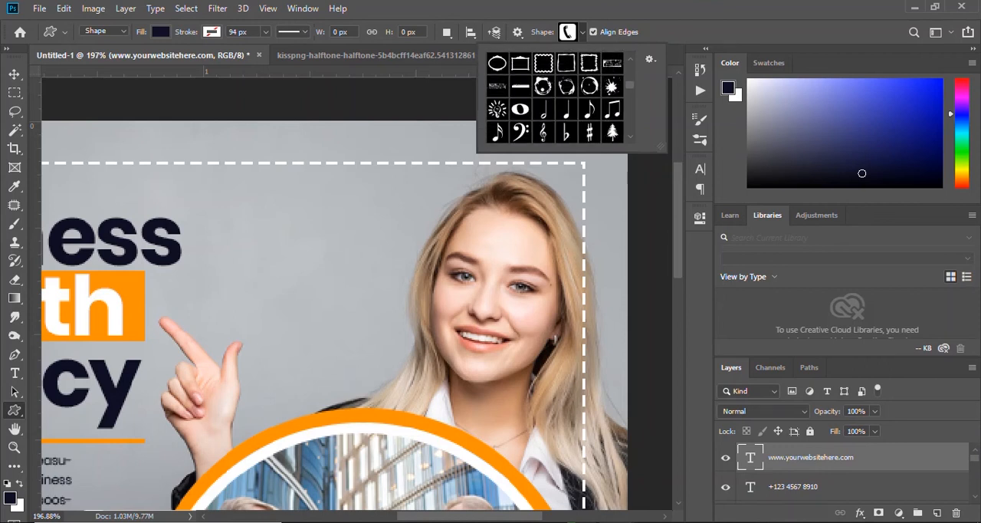
scroll(555, 98, "down", 10)
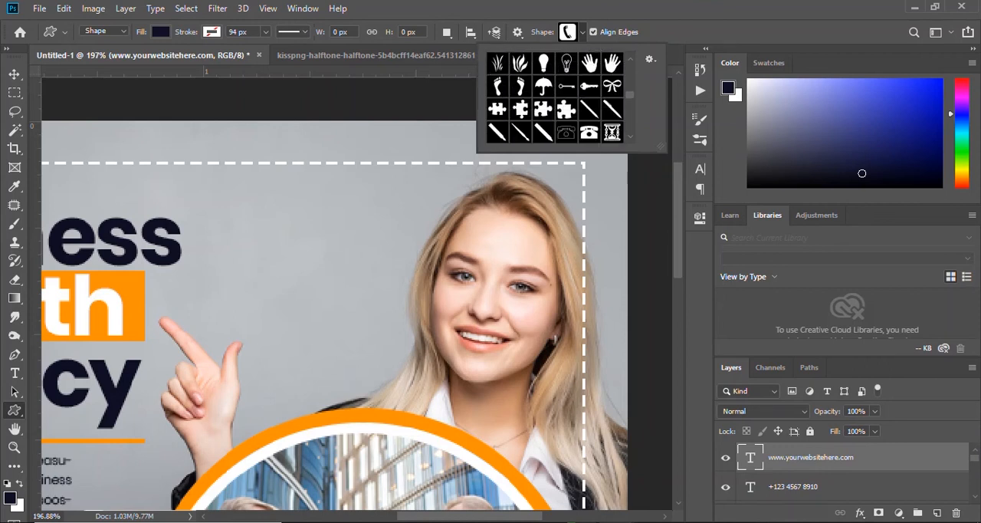
scroll(526, 110, "down", 10)
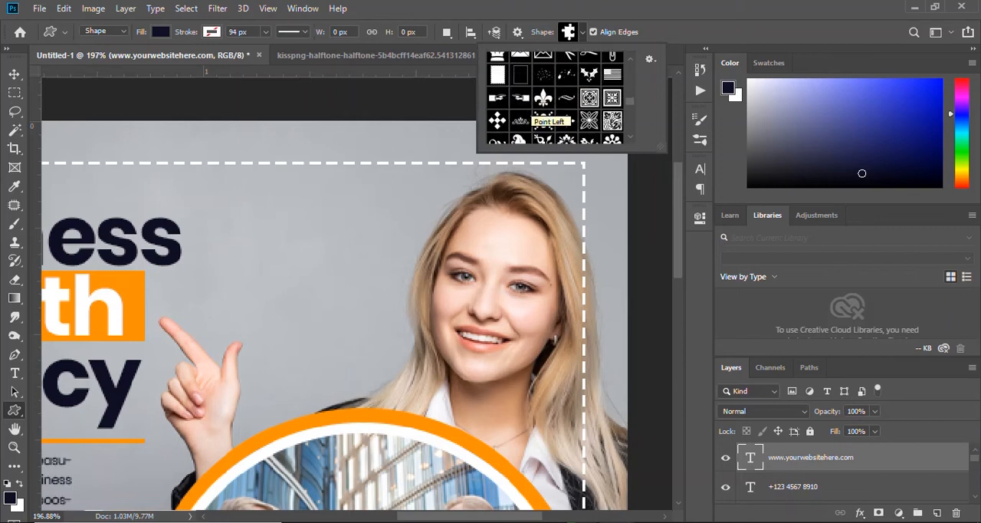
scroll(555, 97, "down", 2)
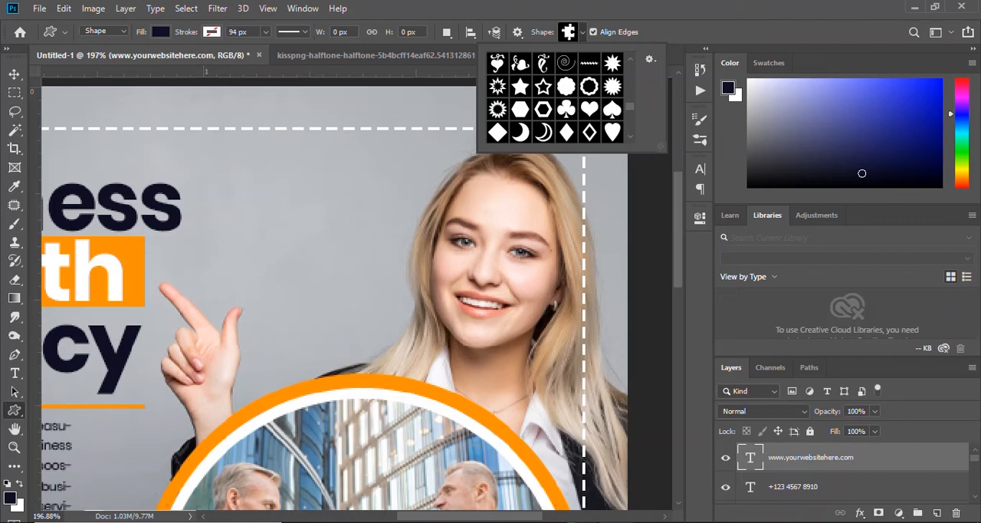
left_click(450, 146)
left_click_drag(404, 143, 447, 181)
Fill the hexagon frame shape with white.
left_click(160, 32)
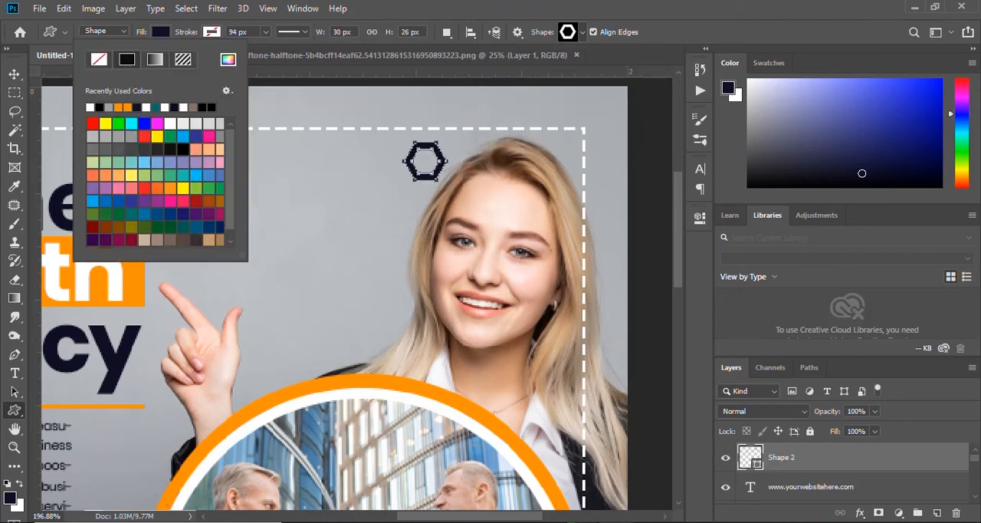
left_click(170, 123)
left_click(299, 230)
key("v")
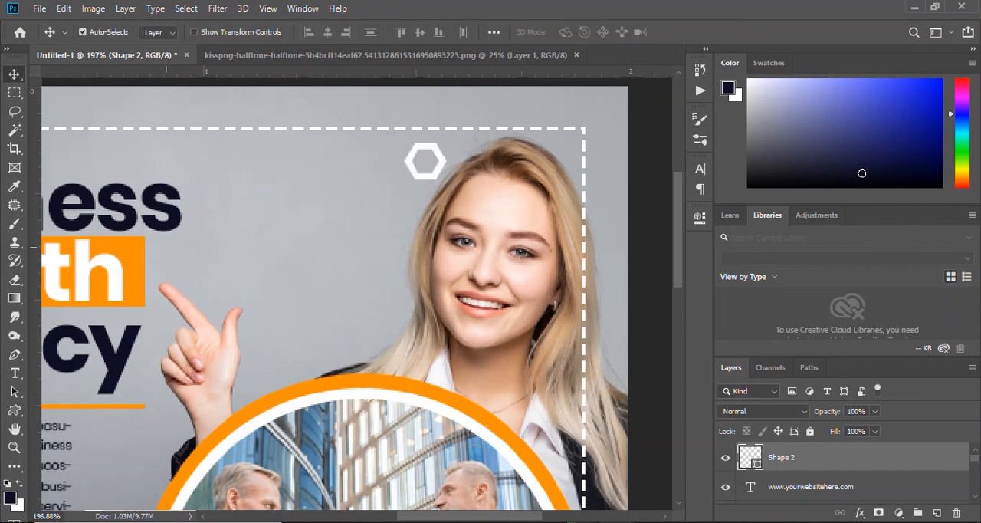
Add the text "LOGO" in white Poppins at 6.01 pt and switch it to a heavier weight.
key("t")
left_click(298, 219)
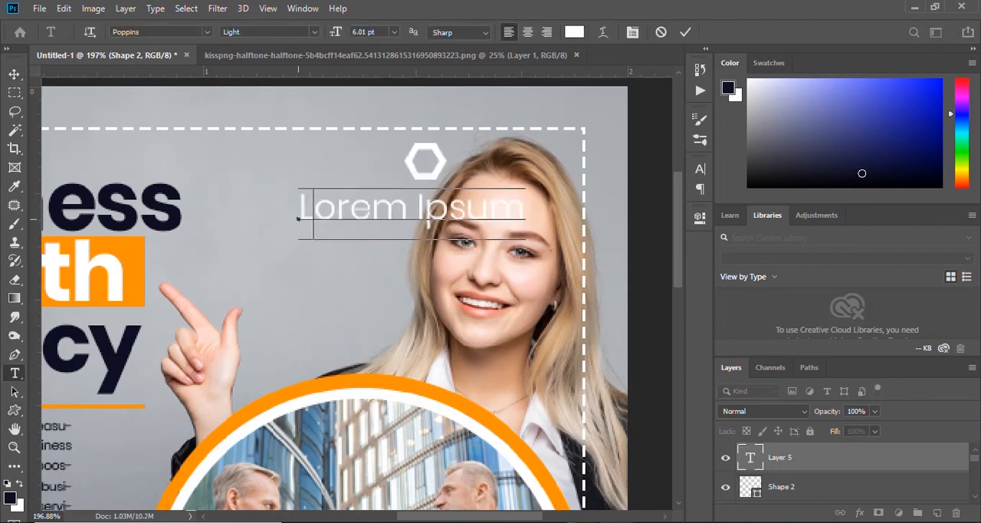
type("LOGO")
key("ctrl+a")
left_click(268, 32)
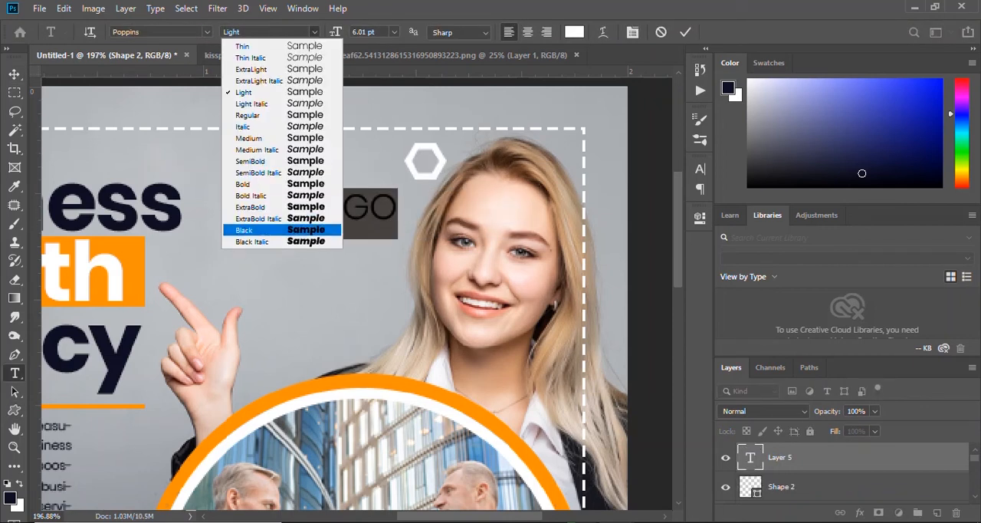
left_click(253, 182)
left_click(685, 32)
Place the LOGO text over the woman's hair inside the dashed frame's upper corner, with the hexagon right beside it.
key("v")
left_click_drag(395, 208, 564, 163)
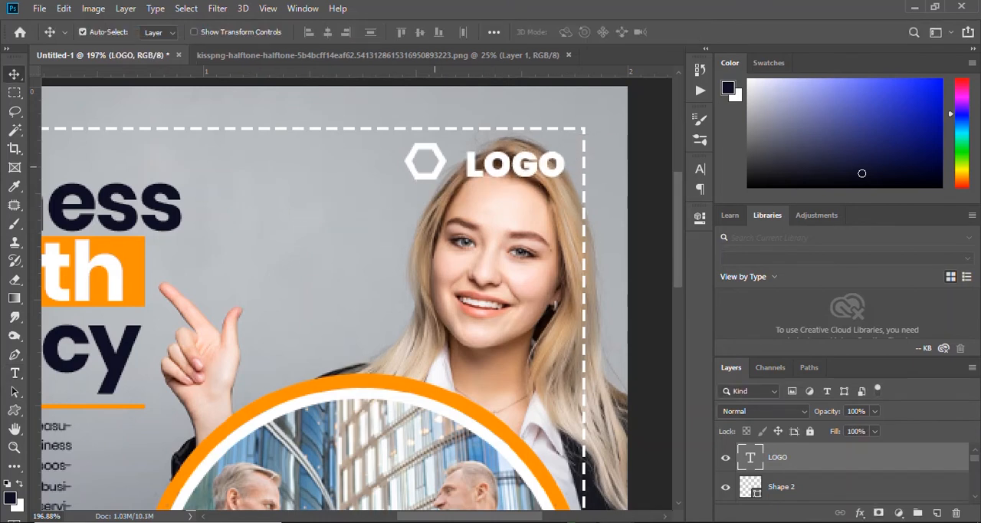
left_click_drag(447, 158, 462, 160)
key("ctrl+0")
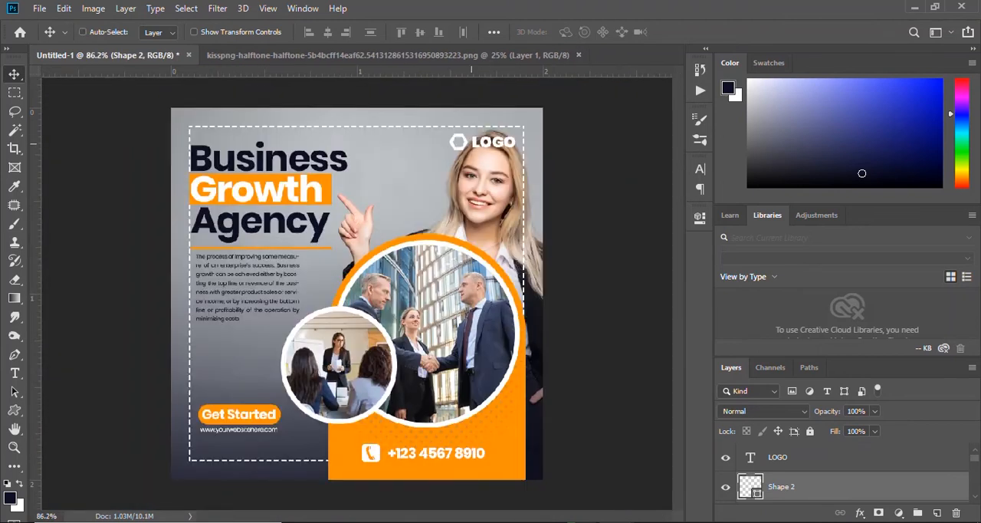
Move the LOGO text and the hexagon into the empty area above the Get Started button, keeping them side by side.
left_click_drag(504, 142, 266, 371)
left_click_drag(457, 142, 214, 368)
scroll(268, 341, "up", 5)
left_click_drag(191, 406, 330, 279)
scroll(326, 260, "up", 5)
scroll(381, 224, "down", 6)
scroll(300, 209, "up", 3)
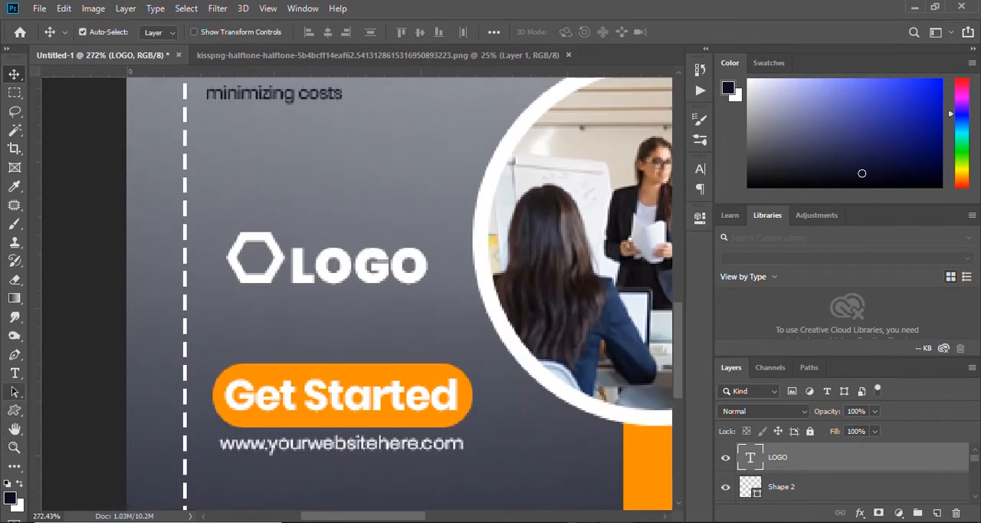
Draw a rectangle about 115 by 35 px around the hexagon and LOGO text and remove its fill.
right_click(14, 411)
left_click(65, 409)
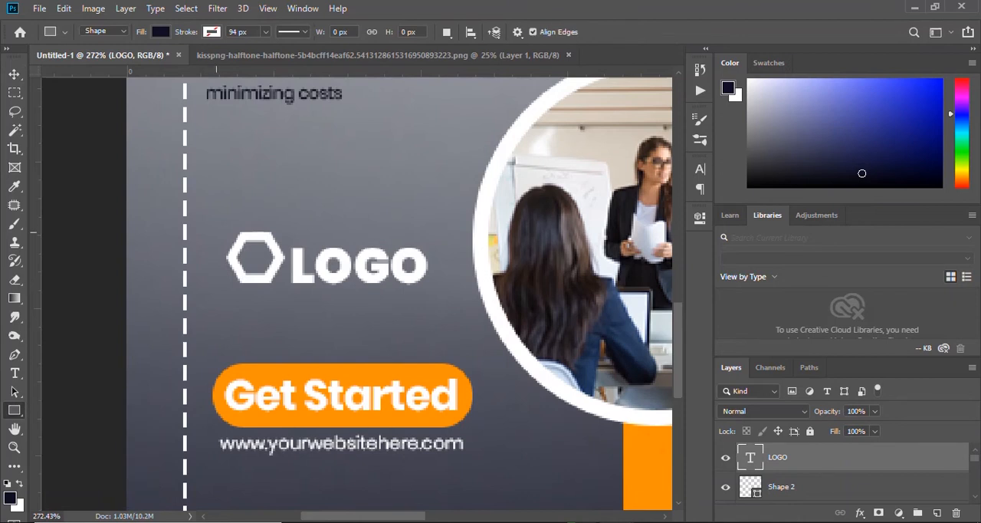
left_click_drag(215, 224, 441, 293)
left_click(496, 301)
left_click(505, 321)
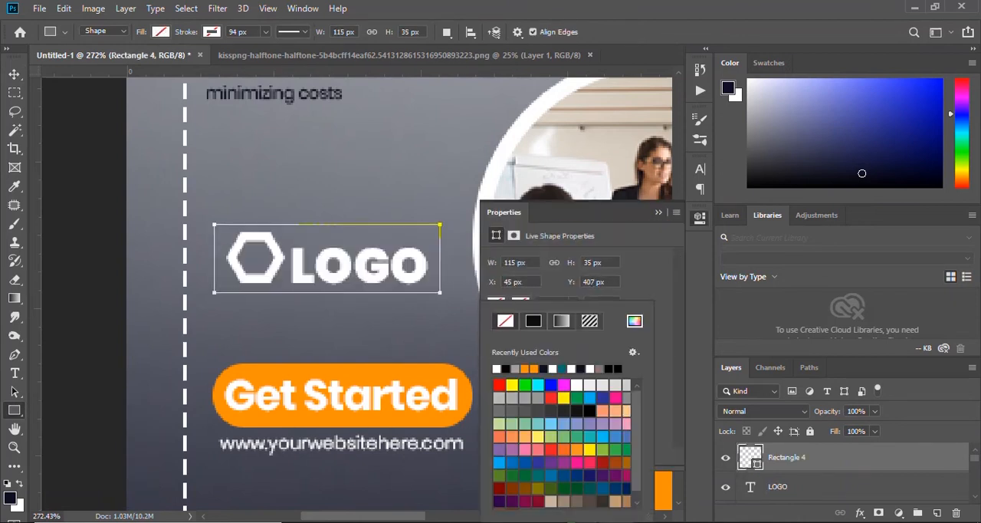
left_click(533, 320)
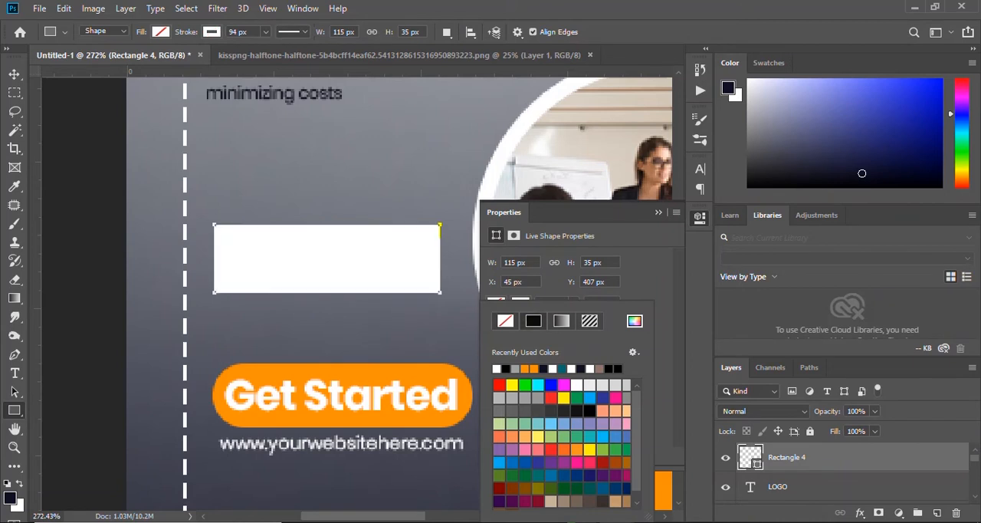
left_click(505, 321)
left_click(496, 300)
left_click(496, 300)
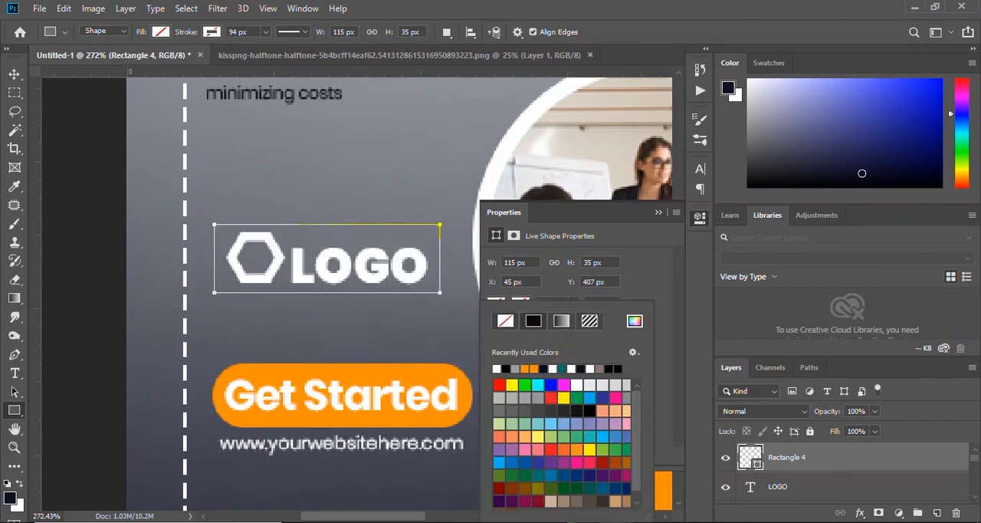
Give the rectangle around the logo an orange stroke 0.51 px wide and deselect it.
left_click(497, 368)
left_click(574, 303)
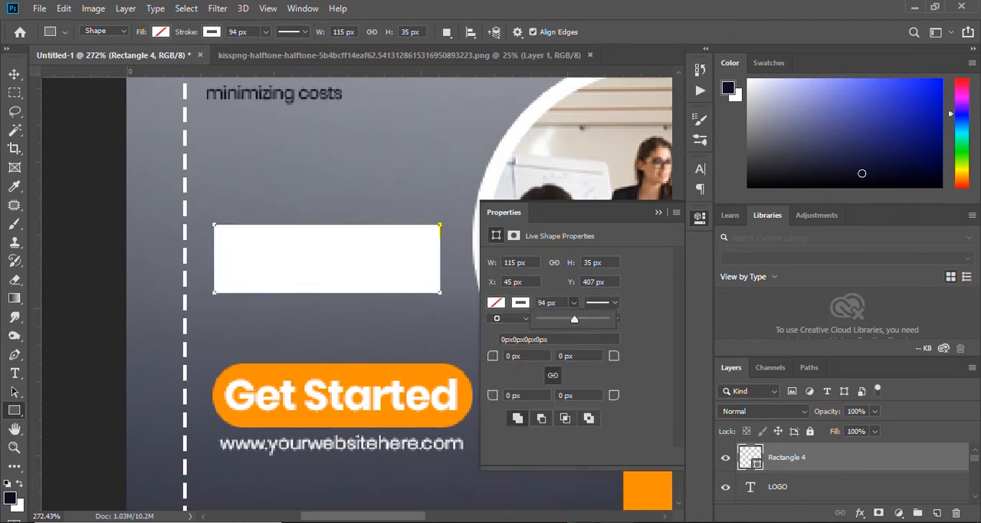
left_click_drag(540, 319, 545, 319)
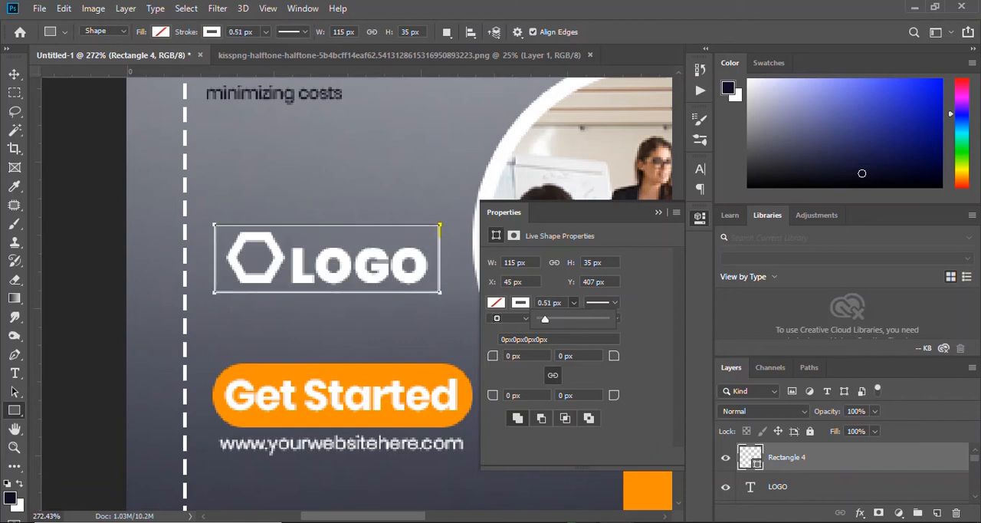
left_click(521, 303)
left_click(515, 370)
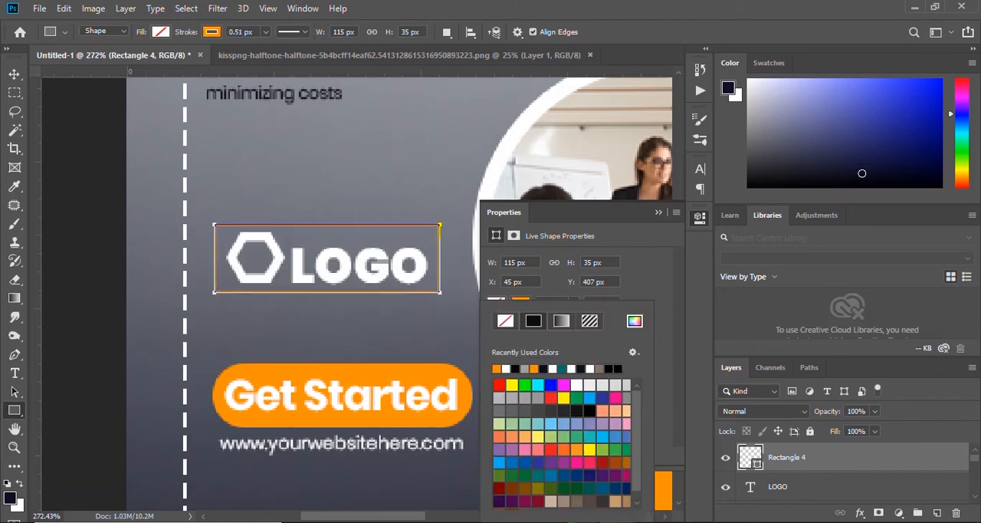
left_click(658, 213)
key("Return")
key("v")
left_click(406, 307, "ctrl")
scroll(403, 307, "down", 8)
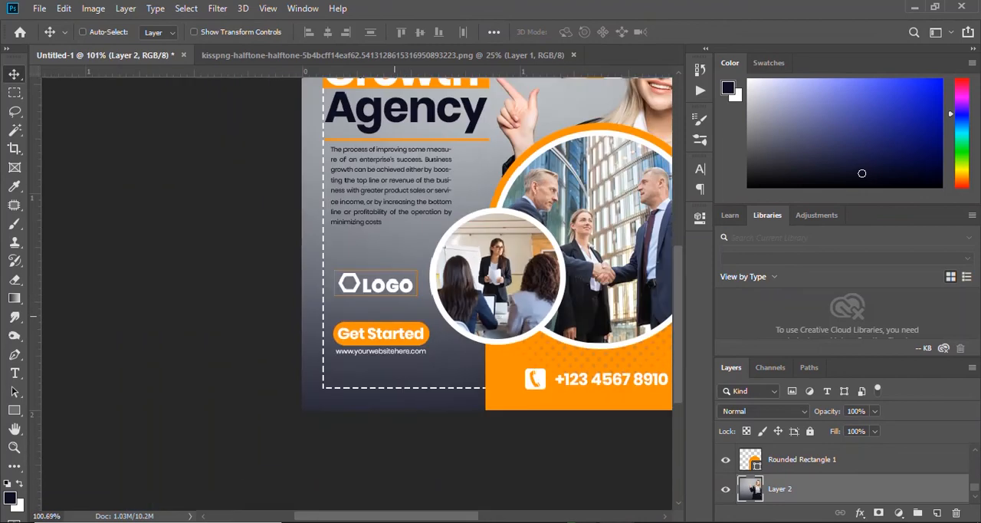
scroll(262, 349, "up", 8)
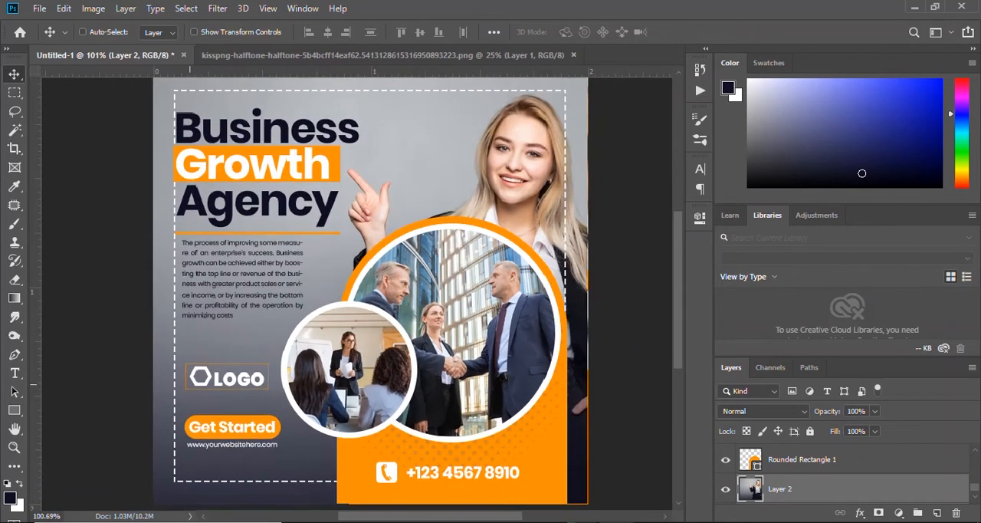
scroll(282, 358, "up", 3)
scroll(344, 359, "down", 4)
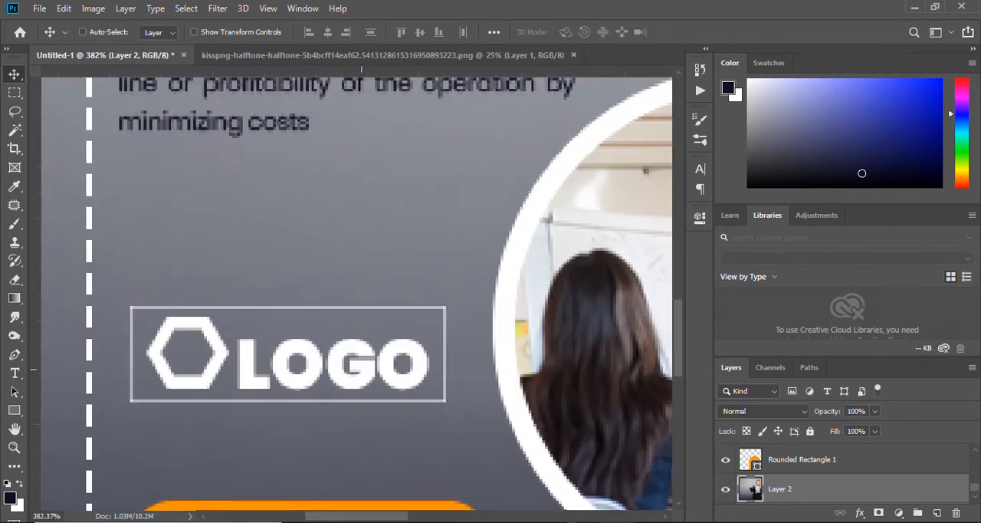
scroll(295, 382, "up", 3)
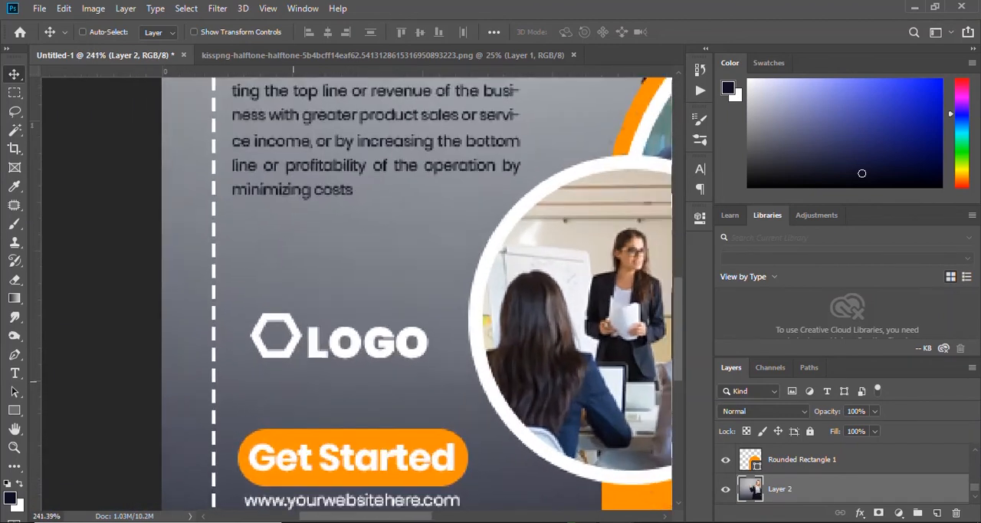
scroll(295, 371, "down", 5)
scroll(293, 367, "up", 2)
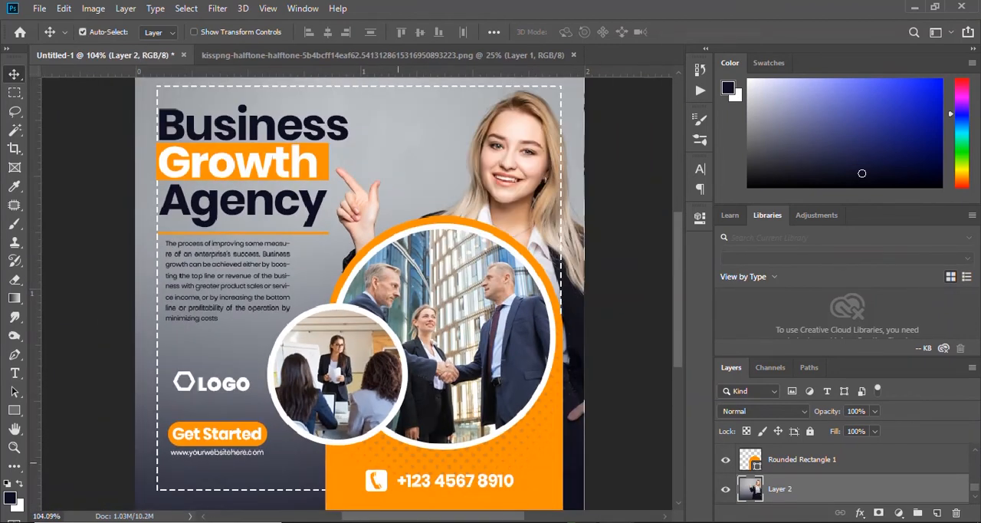
Move the LOGO text from above the Get Started button onto the orange block, just above the phone number.
left_click_drag(234, 386, 502, 439)
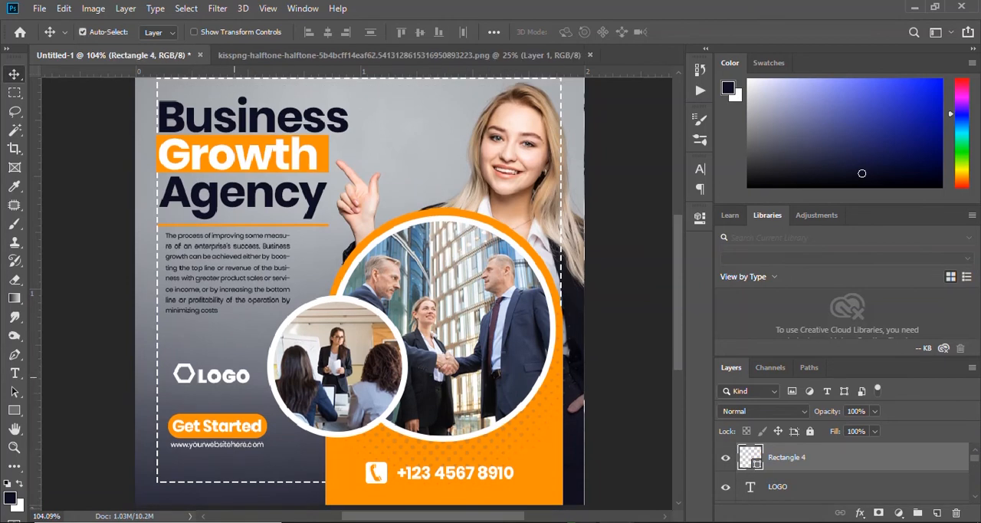
scroll(233, 396, "up", 1)
left_click(231, 419)
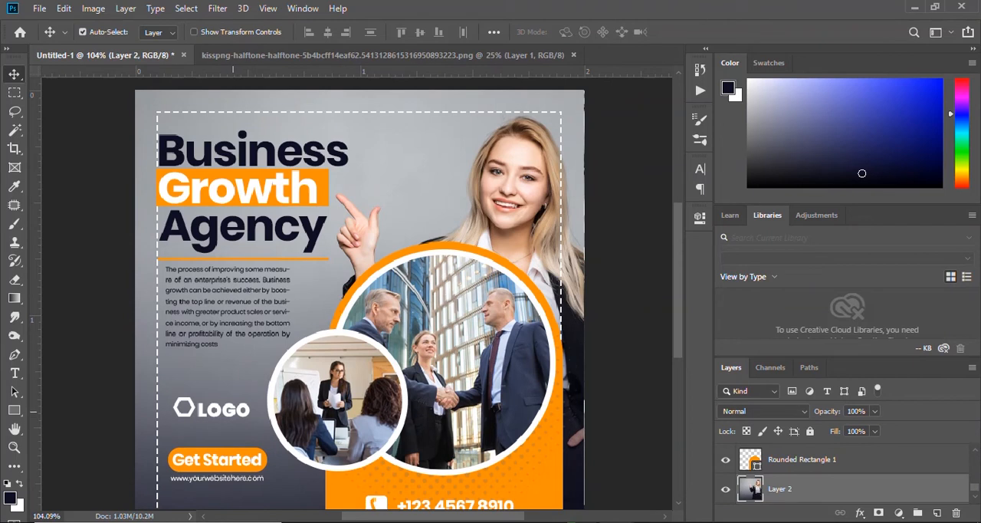
left_click_drag(223, 409, 506, 485)
scroll(507, 485, "down", 1)
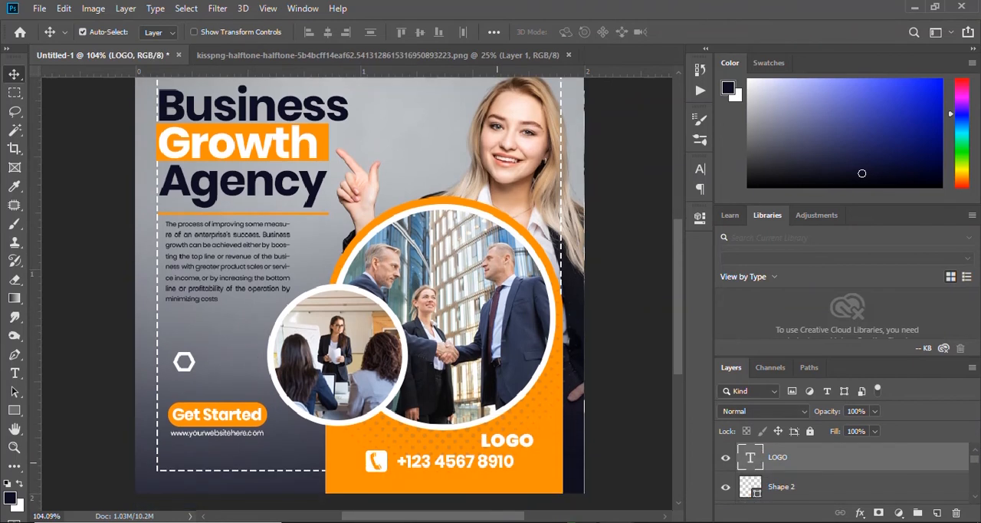
Move the phone number and its icon together into the dashed frame, directly below the website address.
left_click(498, 463)
left_click(383, 463, "shift")
key("ctrl+t")
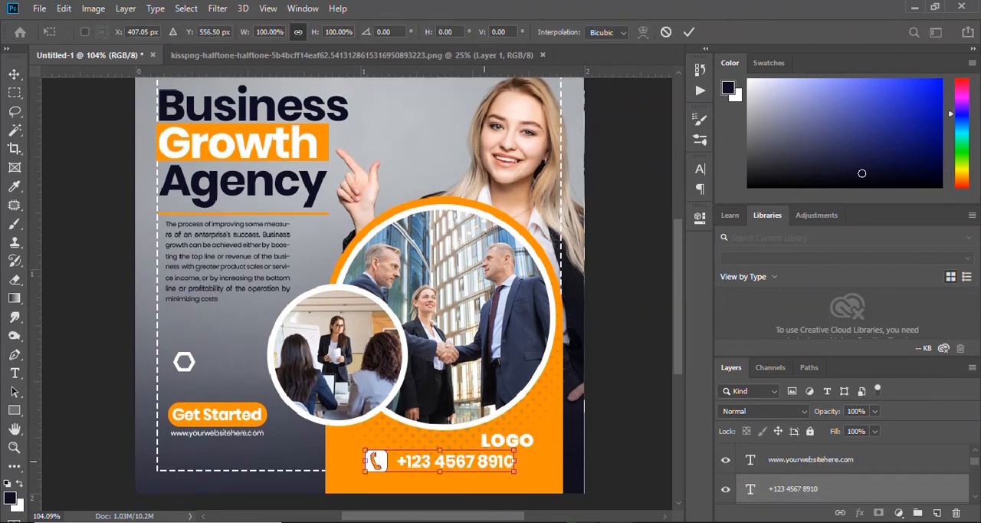
left_click_drag(486, 462, 256, 457)
left_click(690, 32)
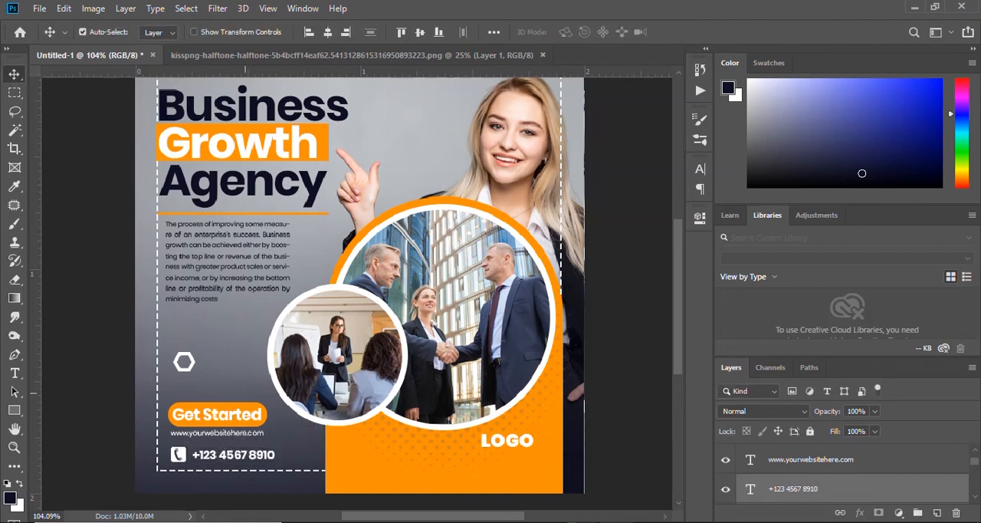
Place the hexagon and the LOGO text side by side near the lower right corner of the orange block.
left_click_drag(184, 361, 470, 453)
left_click_drag(530, 443, 546, 462)
left_click(479, 460)
left_click_drag(480, 459, 534, 465)
key("ctrl+0")
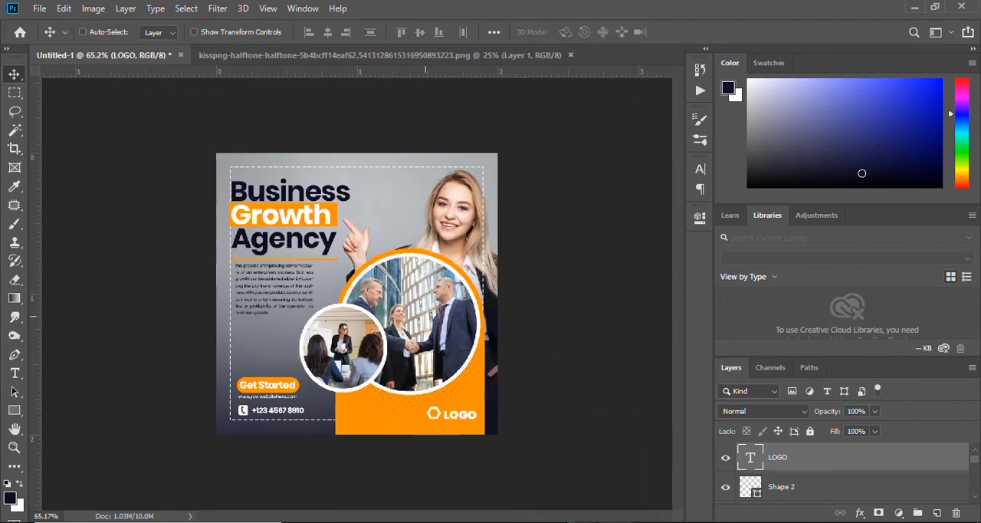
Change the color of the LOGO text to black.
double_click(501, 466)
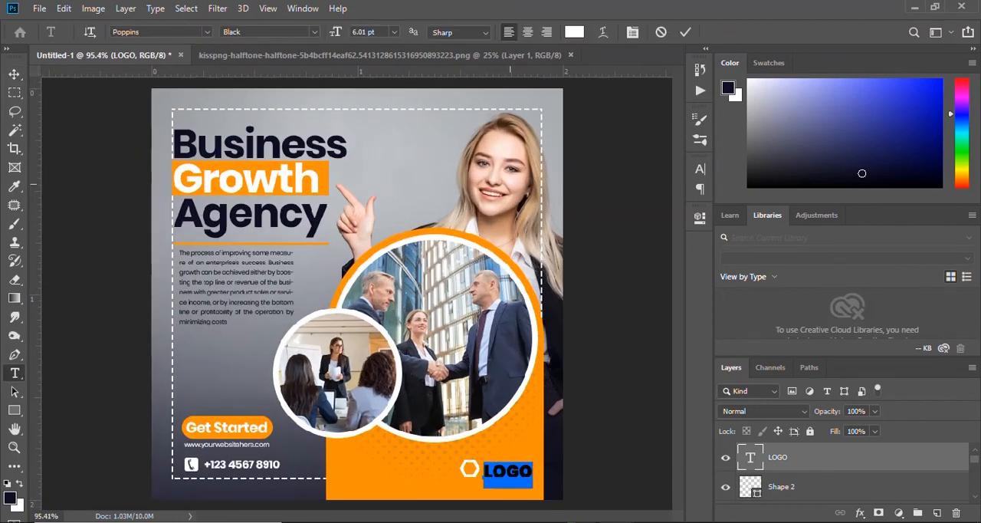
left_click(500, 468)
left_click(574, 32)
left_click_drag(623, 258, 601, 322)
left_click(926, 133)
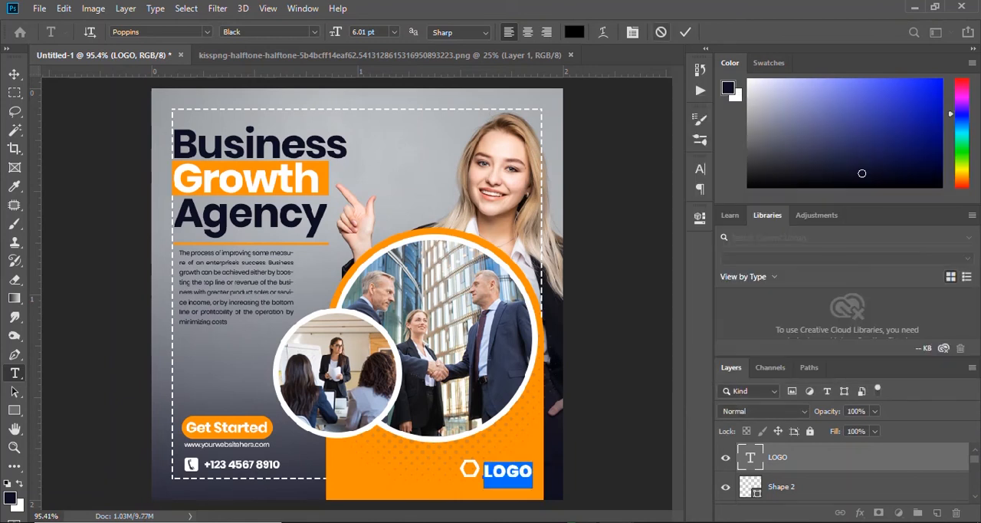
left_click(686, 32)
Fill the hexagon beside the LOGO text with black.
key("v")
left_click(475, 469)
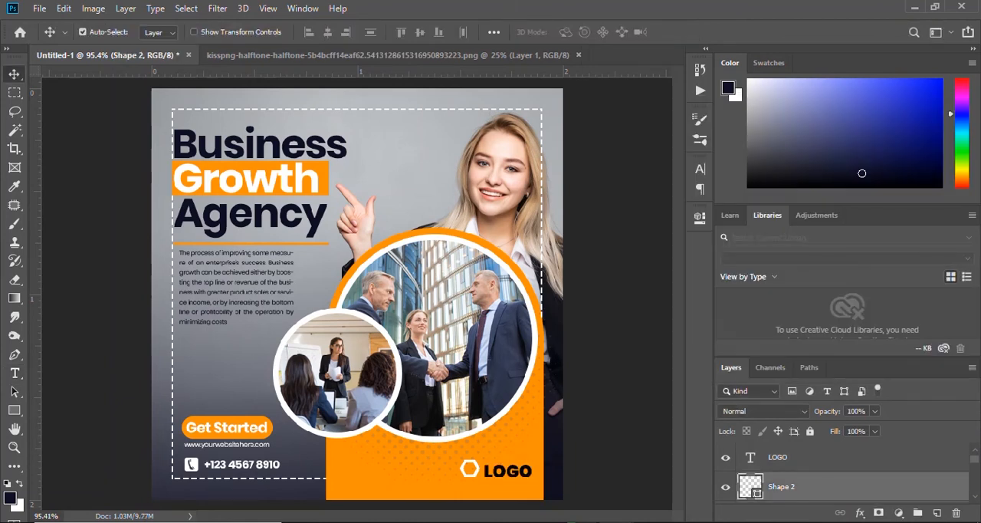
left_click(13, 410)
left_click(160, 32)
left_click(109, 107)
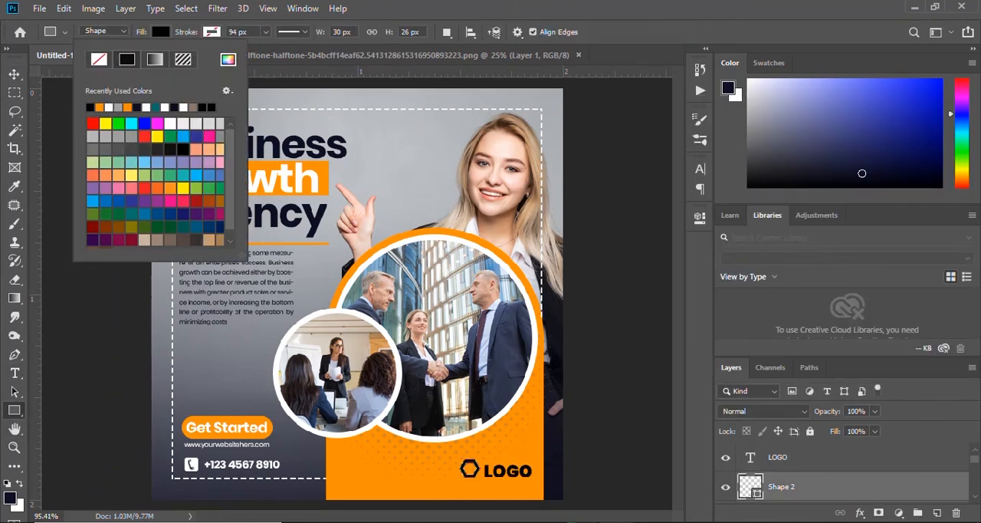
key("v")
Try shifting the woman's background photo slightly upward.
scroll(315, 434, "down", 3)
scroll(315, 434, "up", 1)
scroll(315, 435, "up", 2)
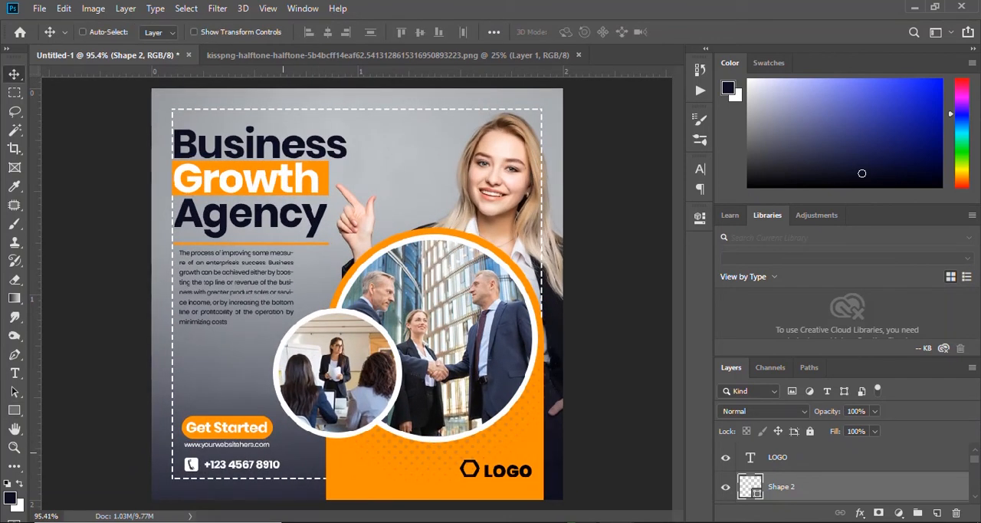
left_click_drag(417, 181, 416, 175)
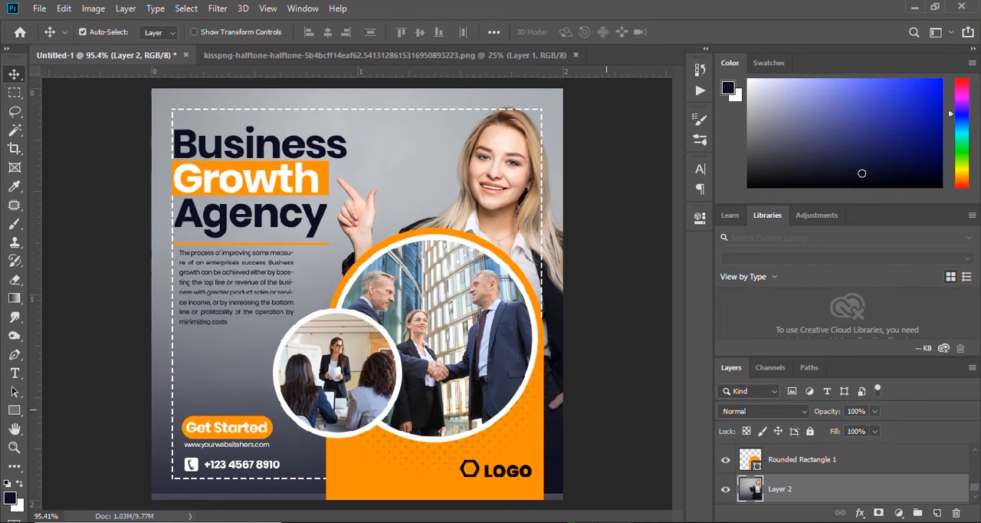
key("ctrl+z")
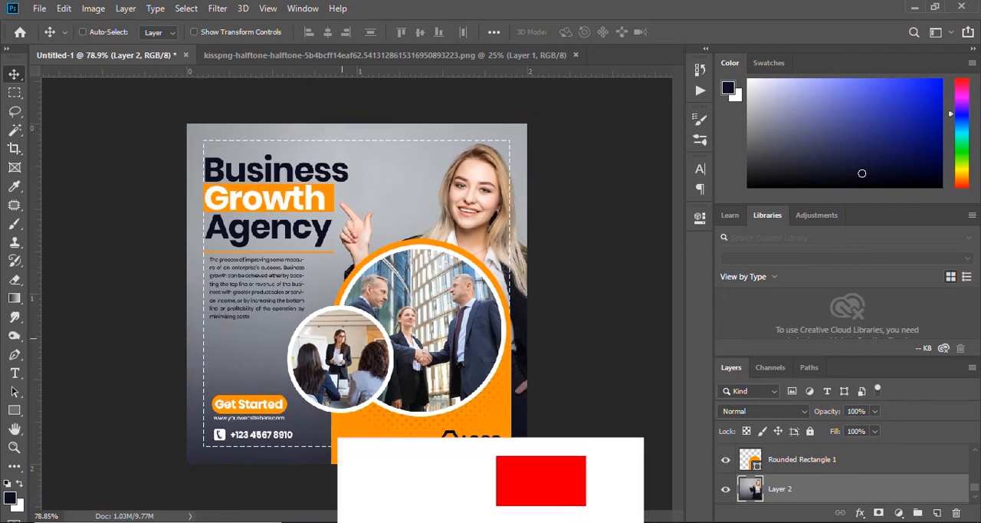
scroll(218, 389, "up", 2)
scroll(218, 417, "up", 10)
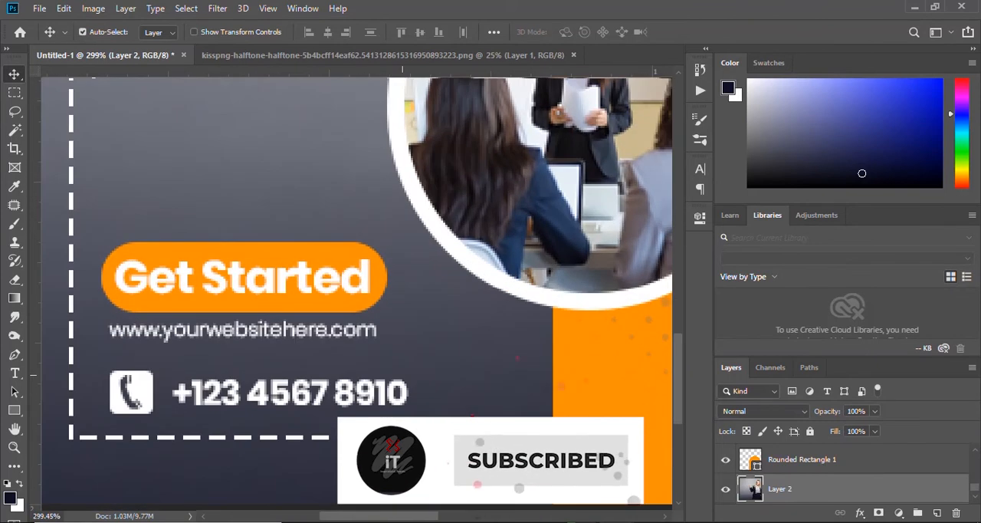
left_click(402, 394, "ctrl")
key("ctrl+t")
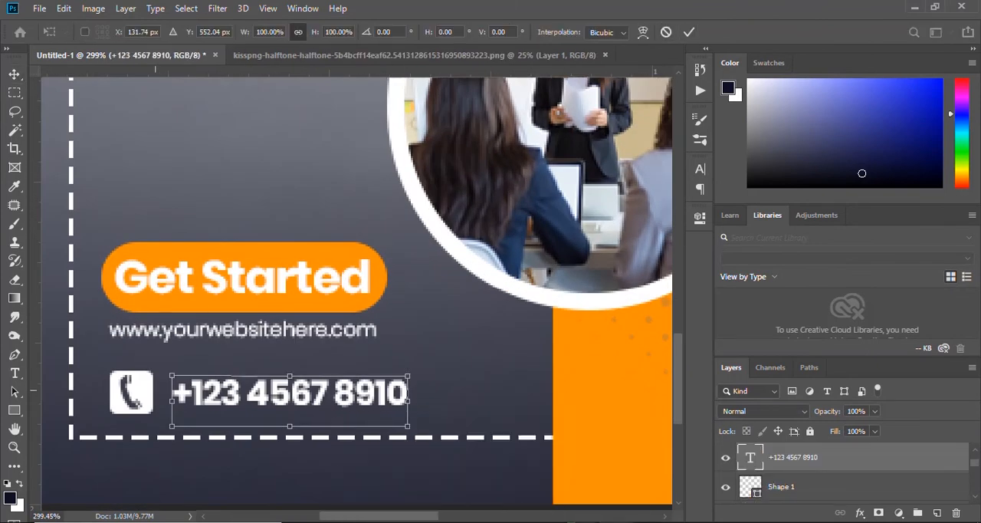
left_click(689, 32)
Scale down the phone number together with its icon, keeping them aligned under the website address.
left_click(132, 393, "ctrl")
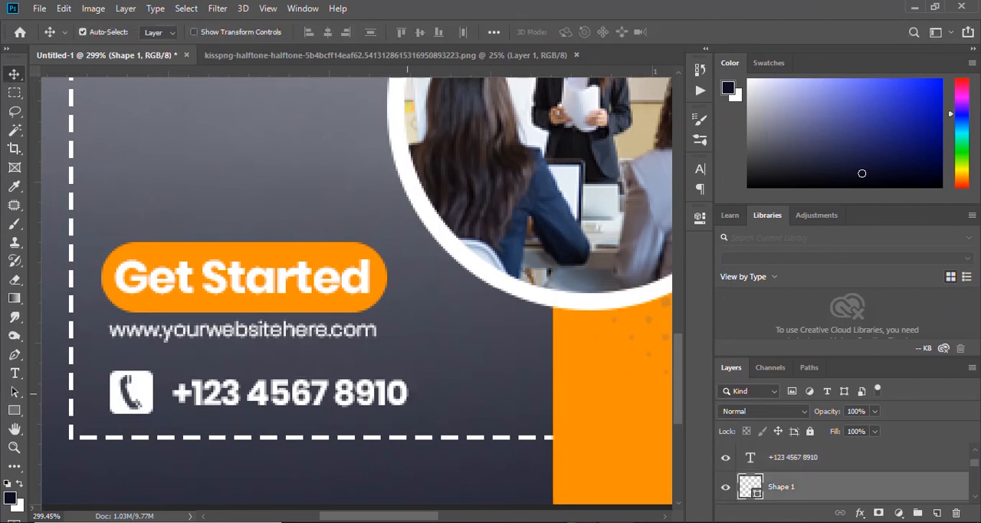
left_click(376, 396, "ctrl+shift")
key("ctrl+t")
left_click_drag(408, 393, 342, 381)
key("Return")
key("ctrl+0")
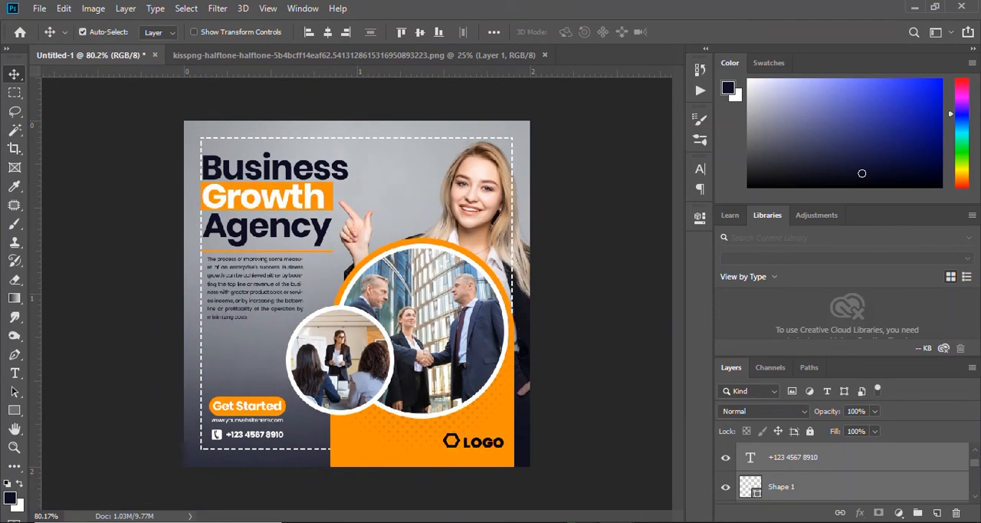
Select all layers from Rectangle 4 down to Layer 2 and stamp a merged copy of the design onto a new top layer.
scroll(843, 468, "up", 3)
left_click(843, 457)
scroll(844, 460, "down", 10)
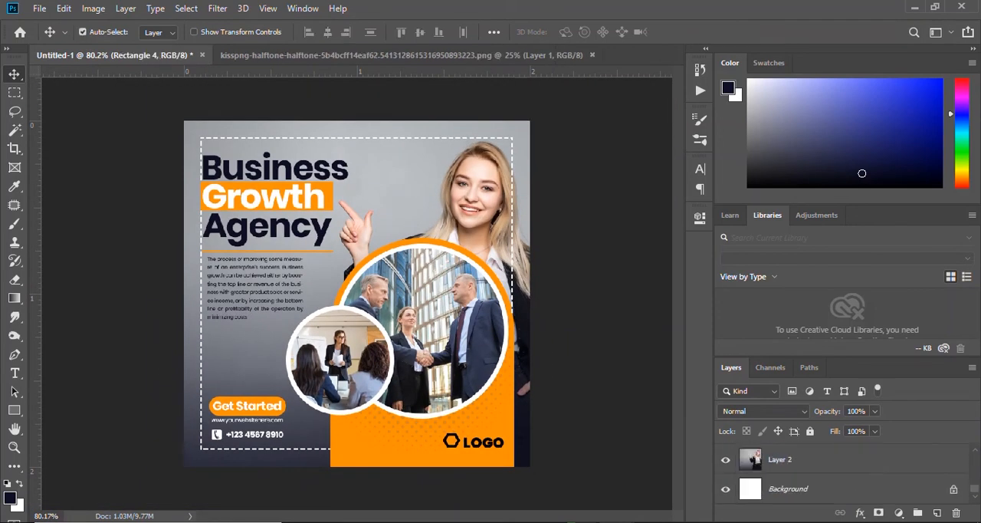
left_click(843, 460)
scroll(843, 460, "up", 10)
left_click(843, 458, "shift")
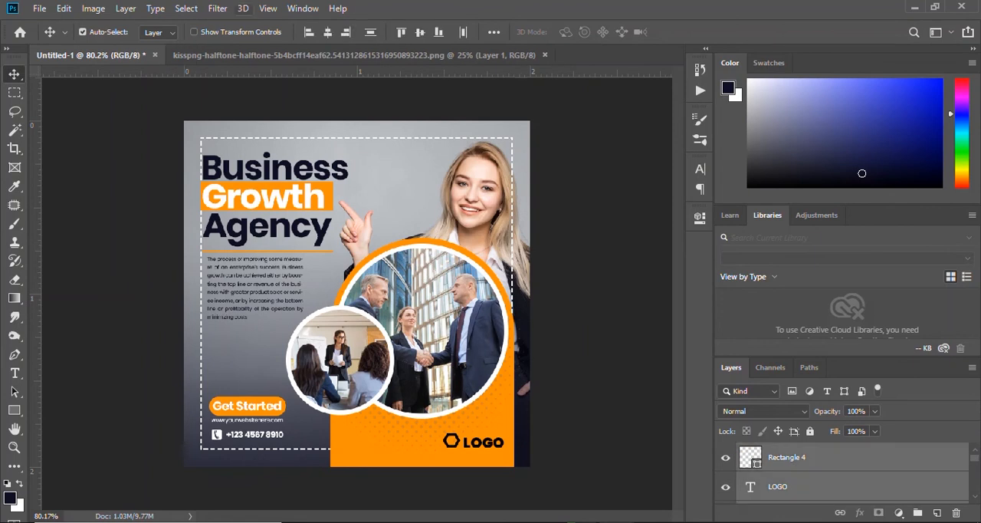
left_click(217, 9)
key("Escape")
key("ctrl+alt+shift+e")
Open the Camera Raw filter on the merged layer and set exposure +0.10, contrast +19, highlights -18, shadows +8 and whites +10.
left_click(218, 8)
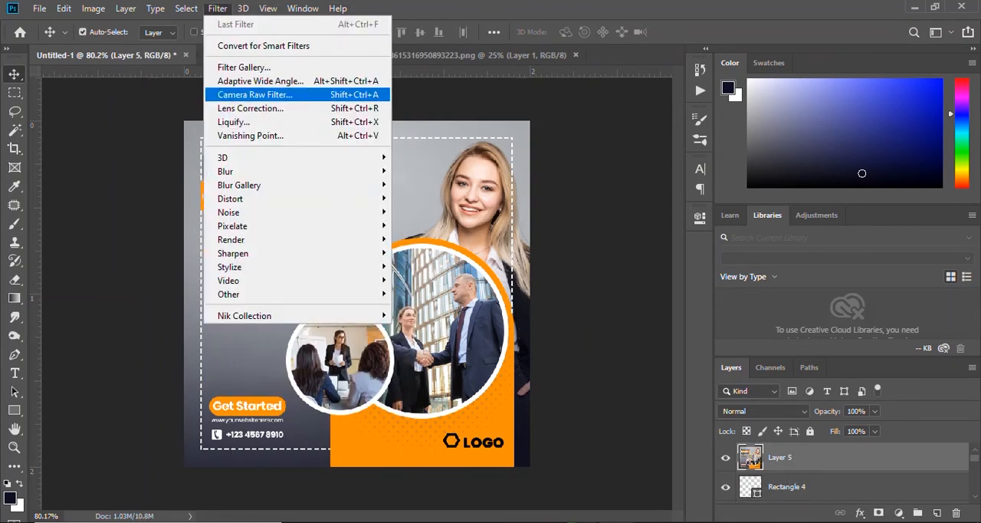
left_click(255, 95)
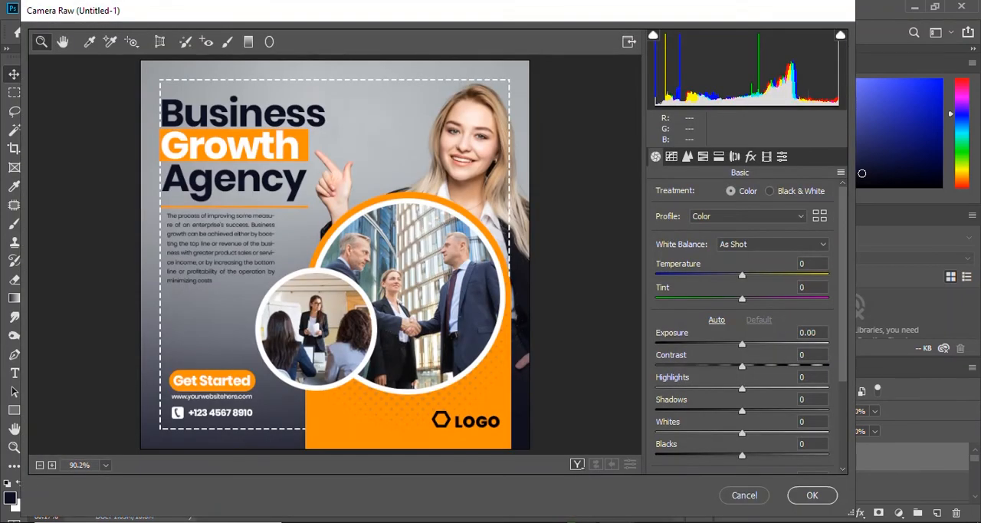
left_click_drag(742, 344, 752, 433)
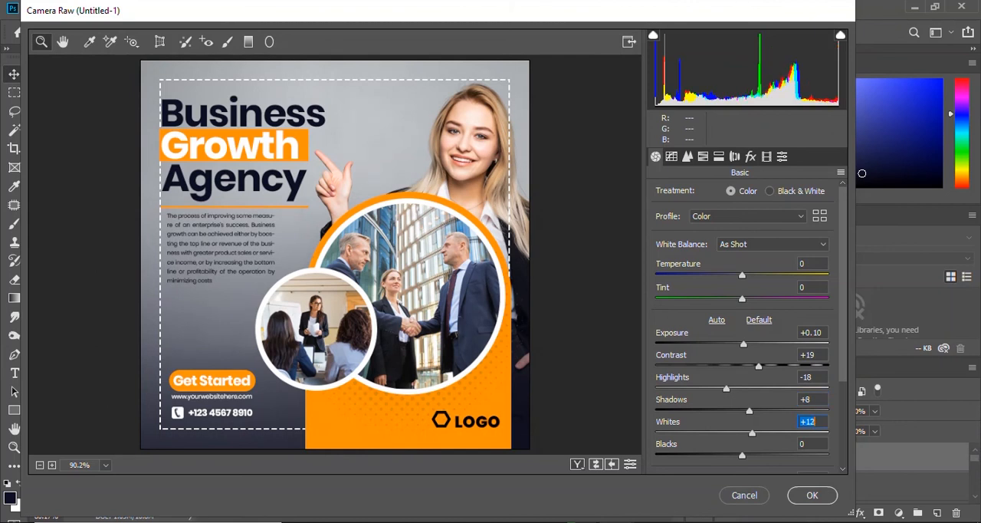
Set the texture to +11 and the vibrance to +41 in the Camera Raw basic adjustments.
scroll(742, 322, "down", 3)
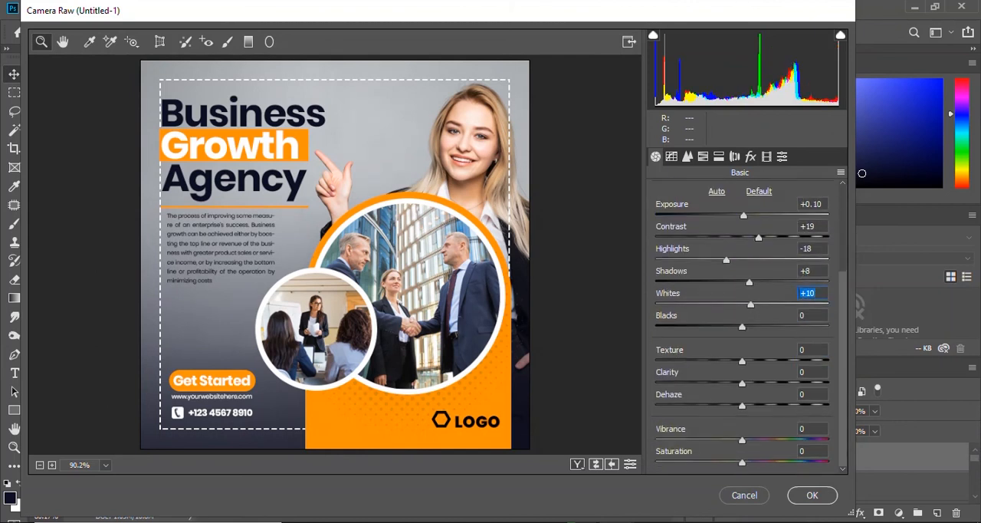
left_click_drag(742, 360, 751, 360)
left_click_drag(742, 440, 777, 440)
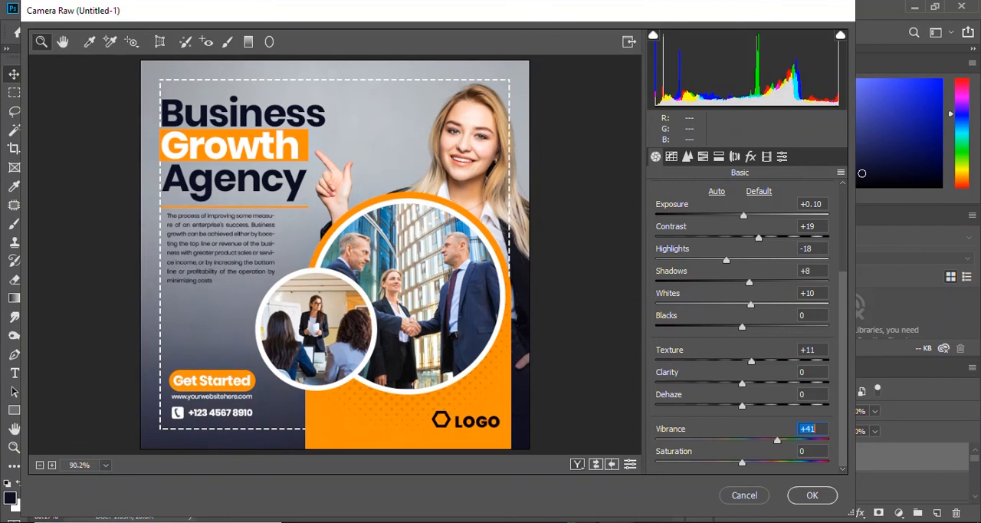
Set the Camera Raw sharpening amount to 18 and the luminance noise reduction to 14.
left_click(672, 156)
left_click(688, 157)
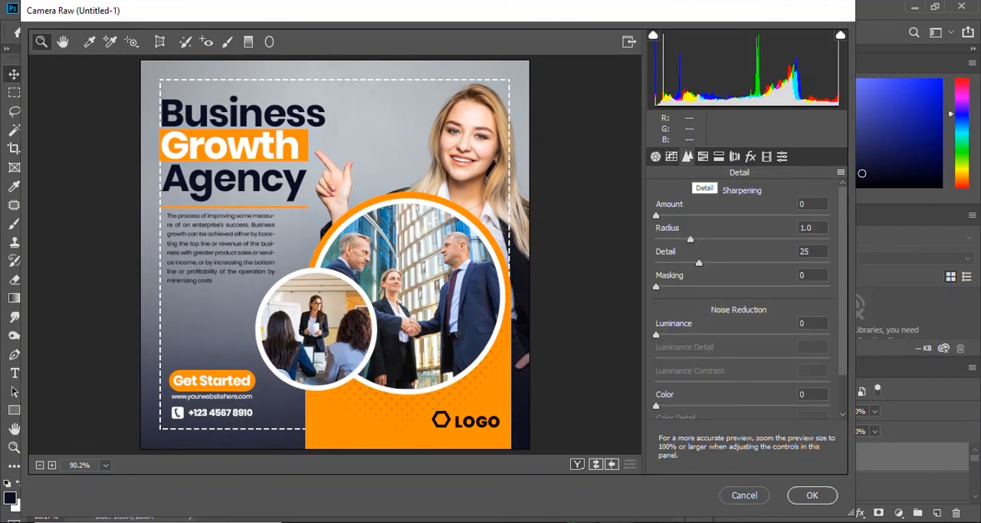
left_click_drag(656, 215, 719, 215)
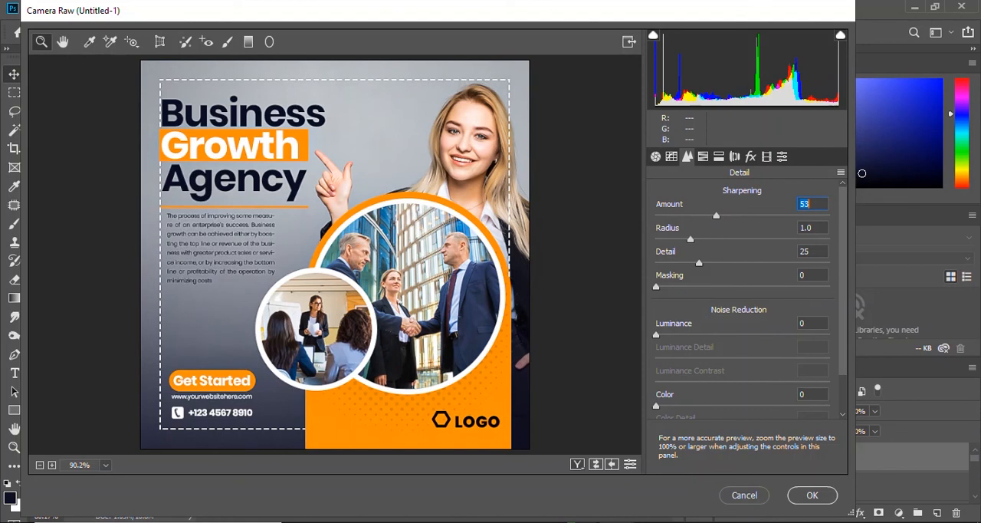
left_click_drag(656, 334, 709, 334)
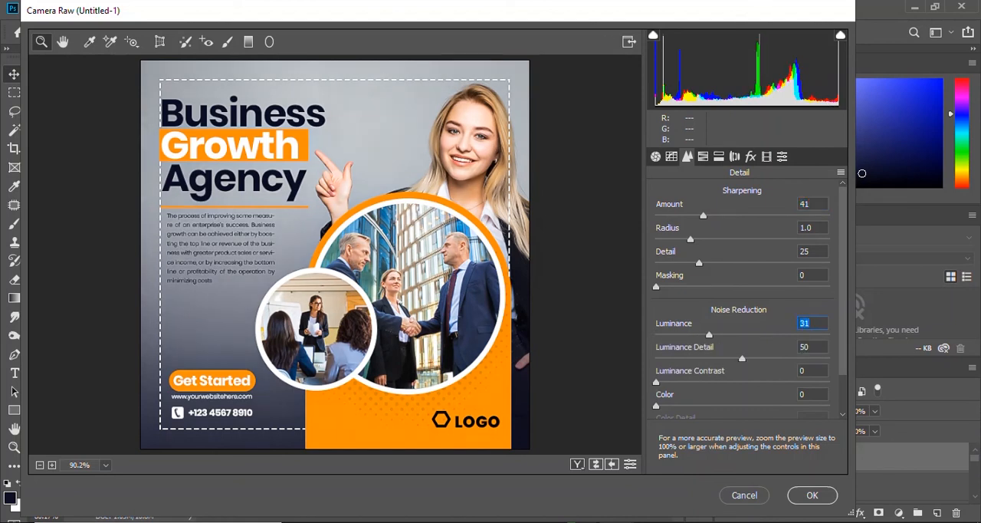
left_click_drag(703, 215, 677, 215)
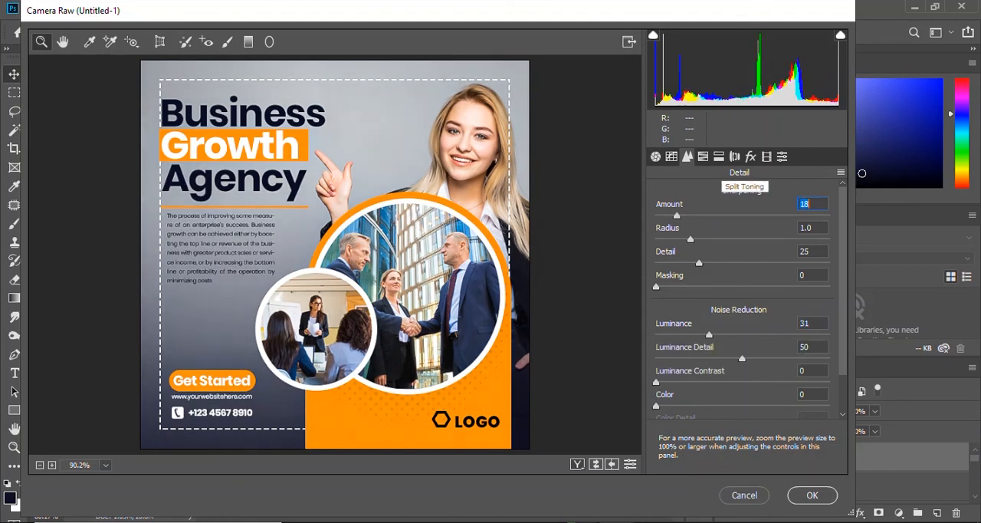
left_click_drag(709, 335, 683, 334)
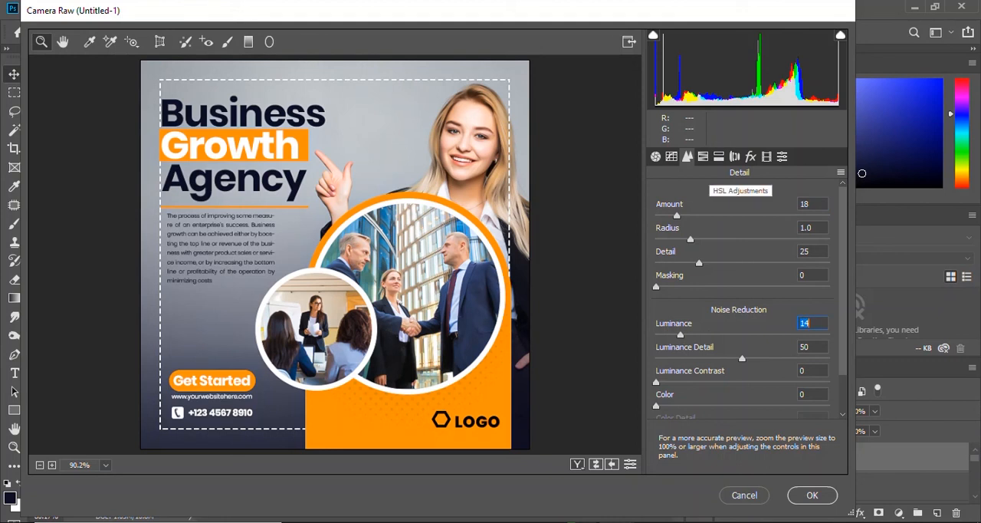
Shift the hue of the oranges to -8 in the HSL adjustments.
left_click(703, 157)
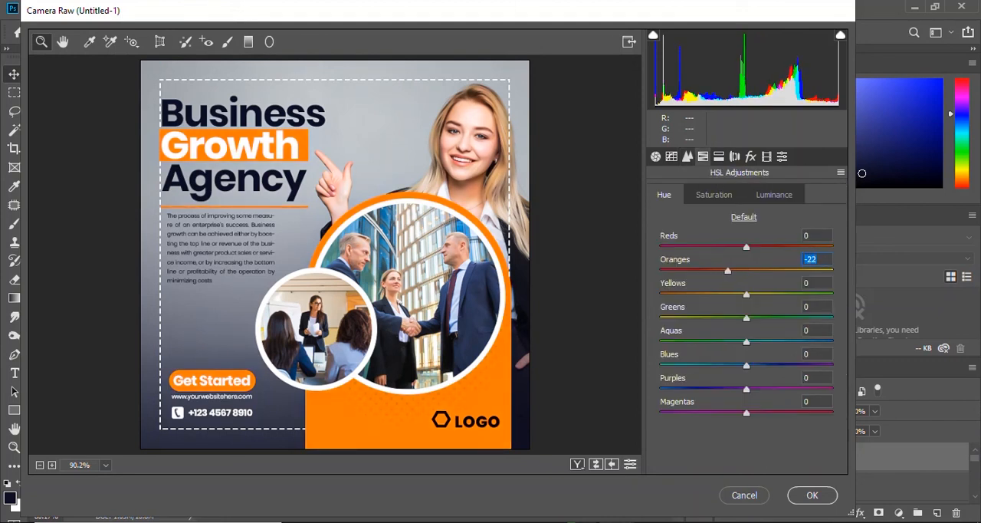
left_click(719, 156)
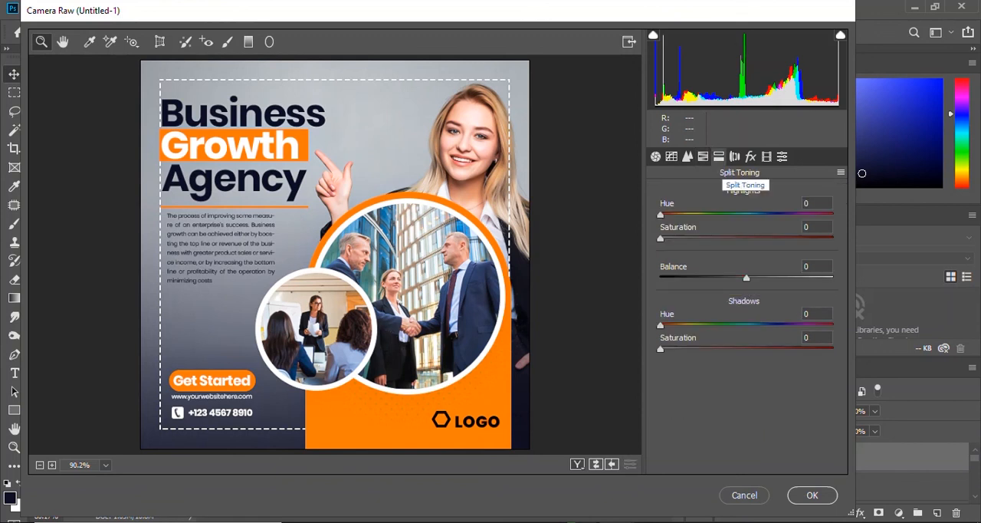
left_click(703, 157)
left_click_drag(728, 270, 729, 270)
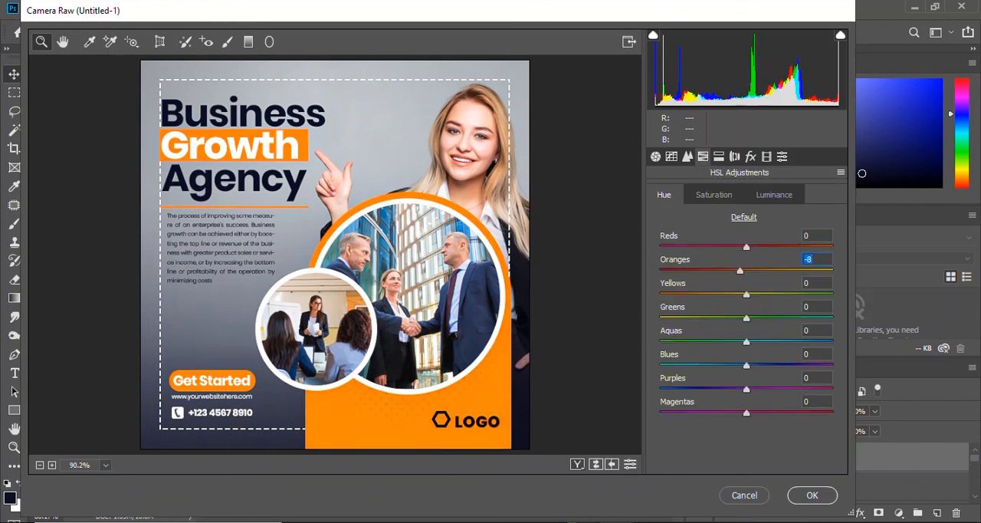
Add a Highlight Priority vignette with amount -21, midpoint 51 and roundness +24, and apply the Camera Raw filter.
left_click(720, 156)
left_click(734, 156)
left_click(750, 157)
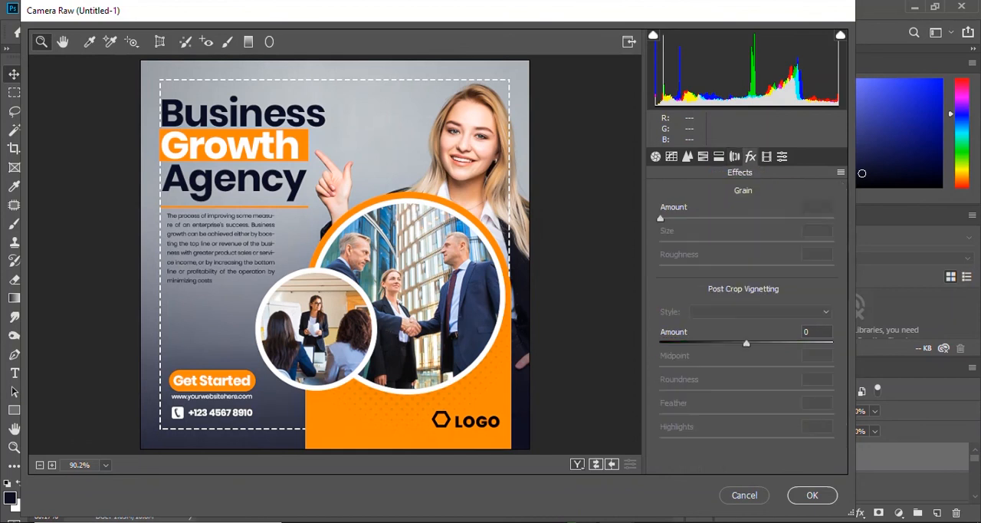
left_click_drag(746, 344, 749, 368)
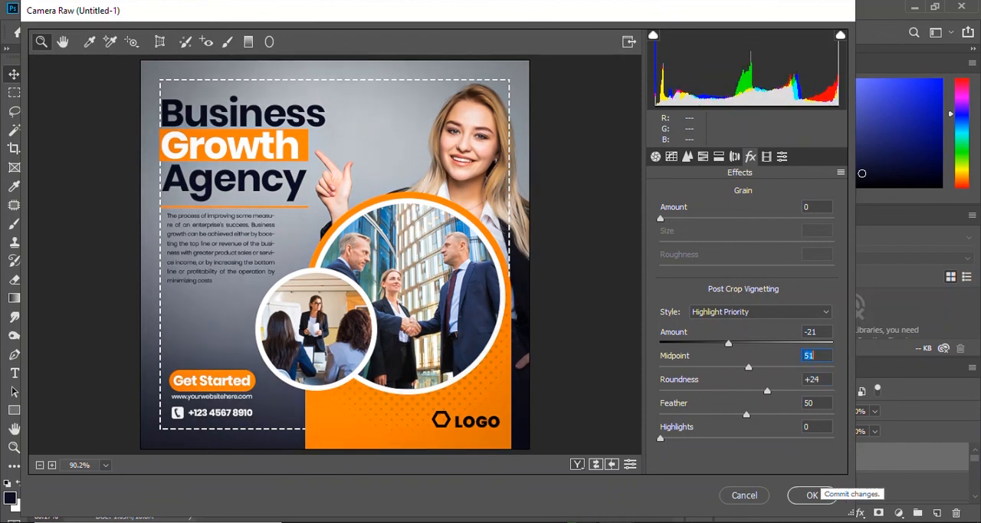
left_click(812, 495)
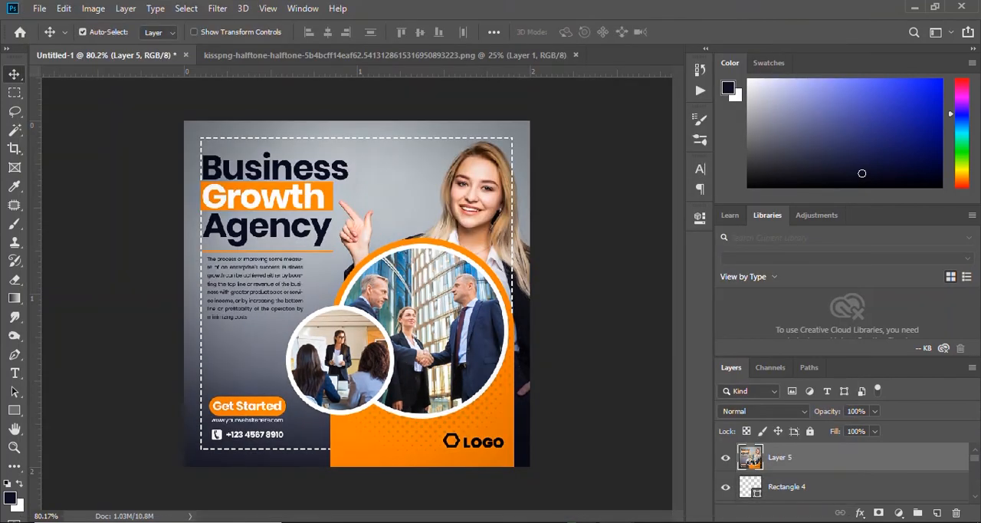